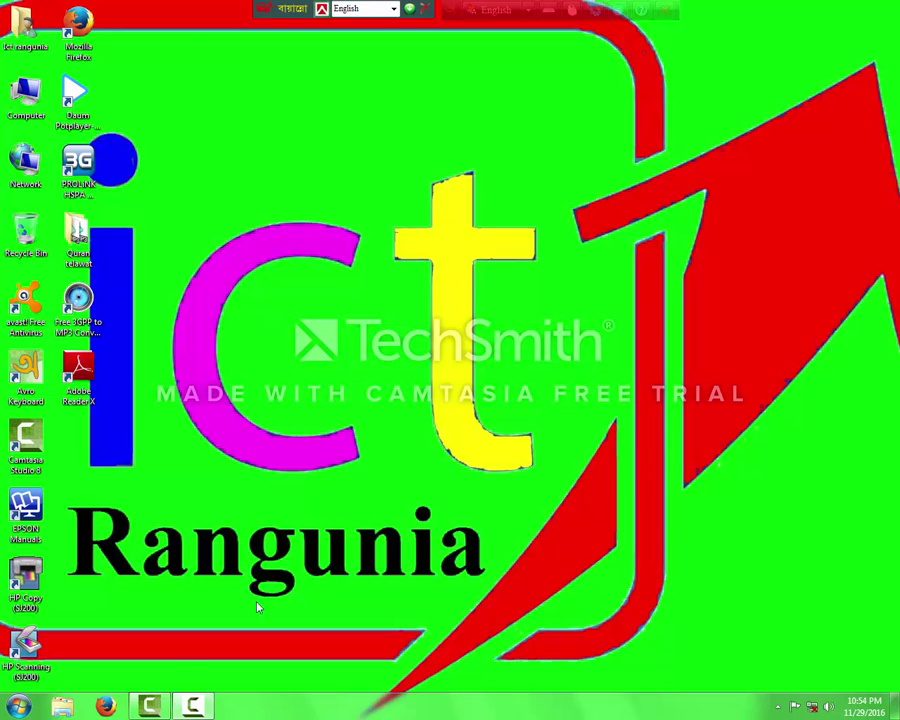
# - Launch Microsoft Word 2003 from the Start menu's Microsoft Office folder and dismiss the colour scheme warning
pyautogui.click(19, 706)
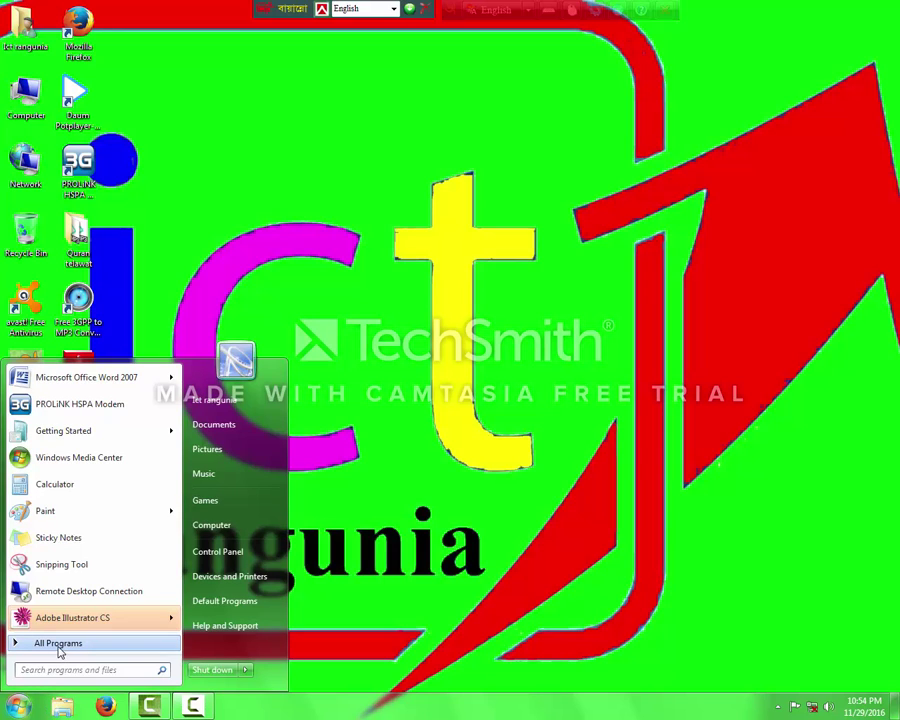
pyautogui.click(58, 644)
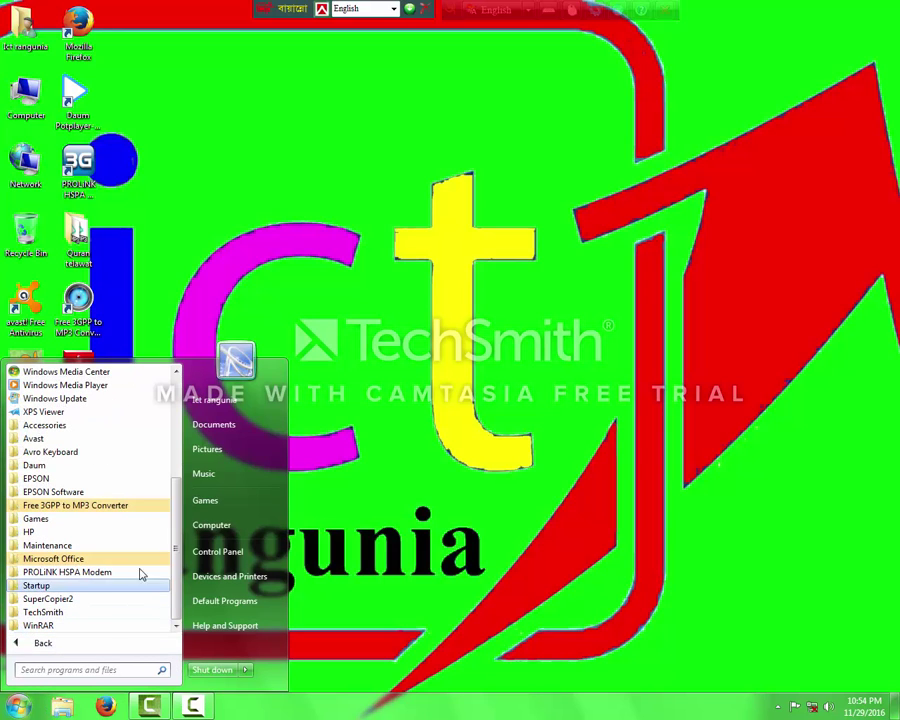
pyautogui.click(72, 558)
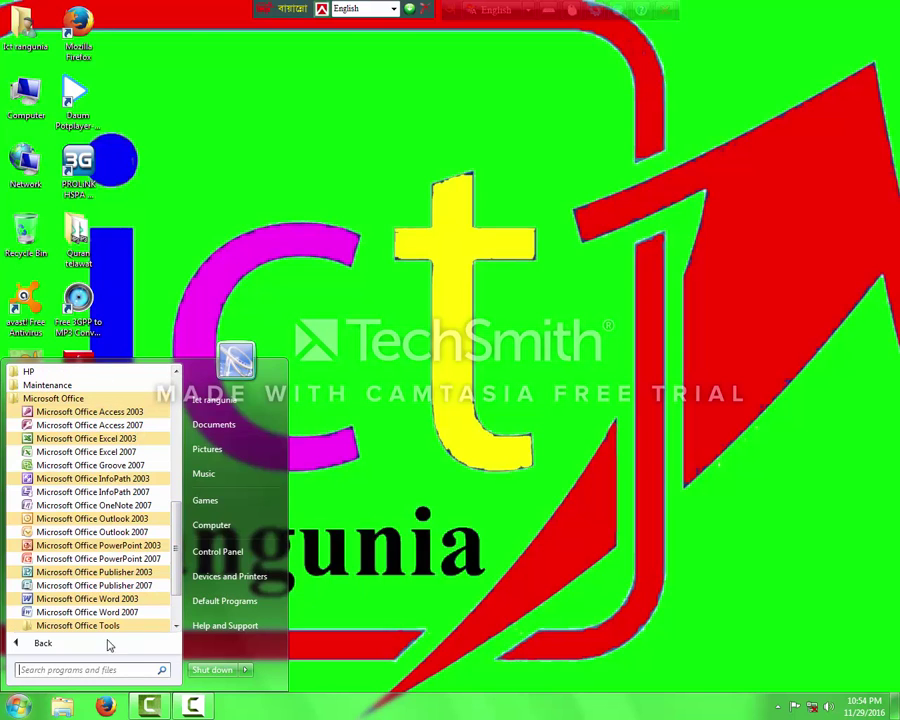
pyautogui.click(90, 599)
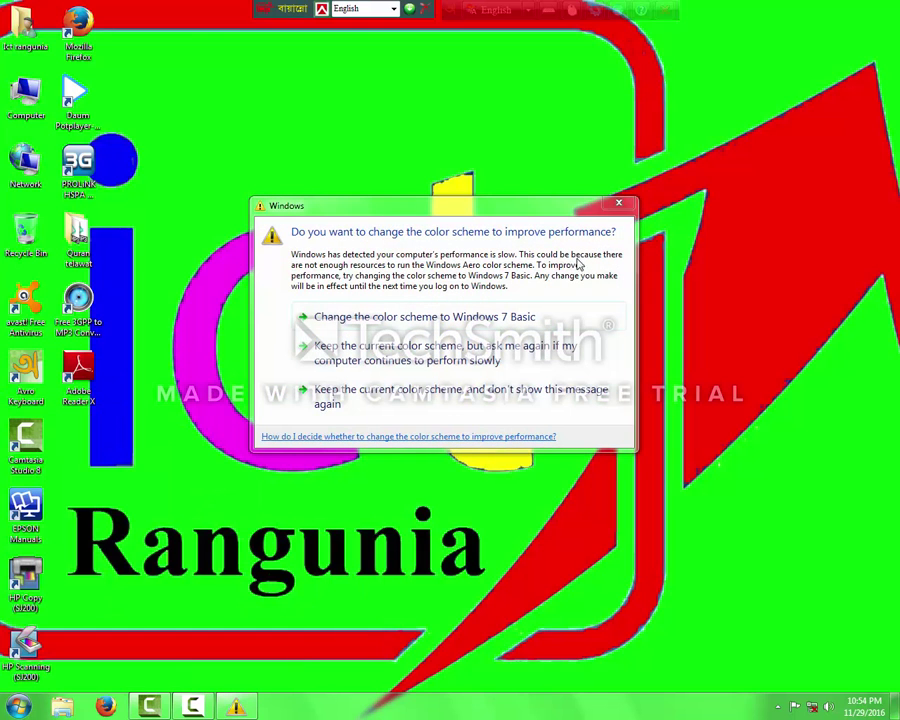
pyautogui.click(618, 203)
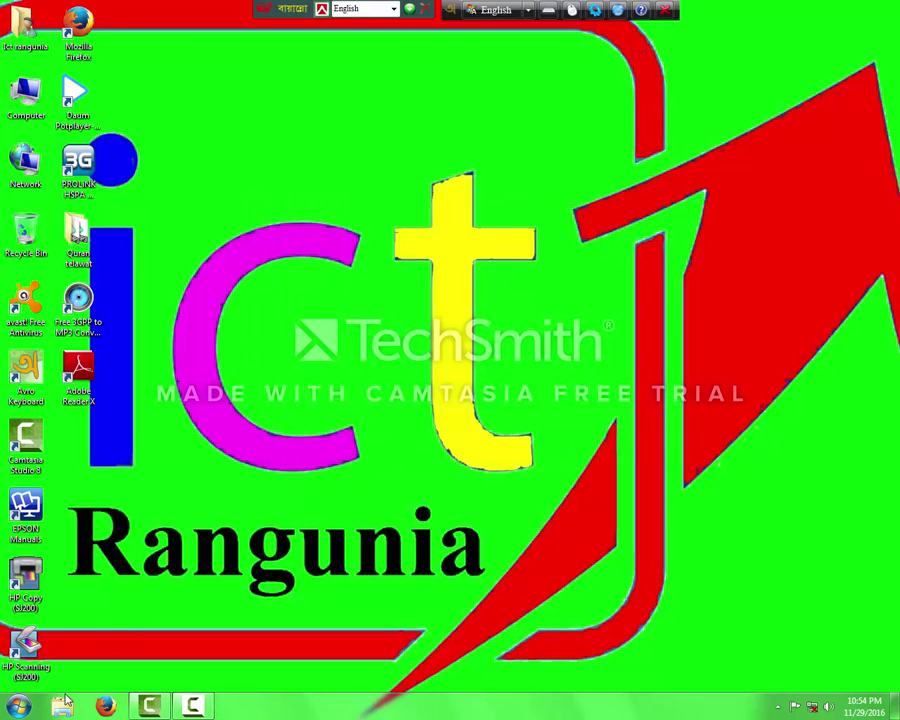
# - Relaunch Microsoft Word 2003 from Start > All Programs > Microsoft Office to get a blank Document1
pyautogui.moveTo(195, 707)
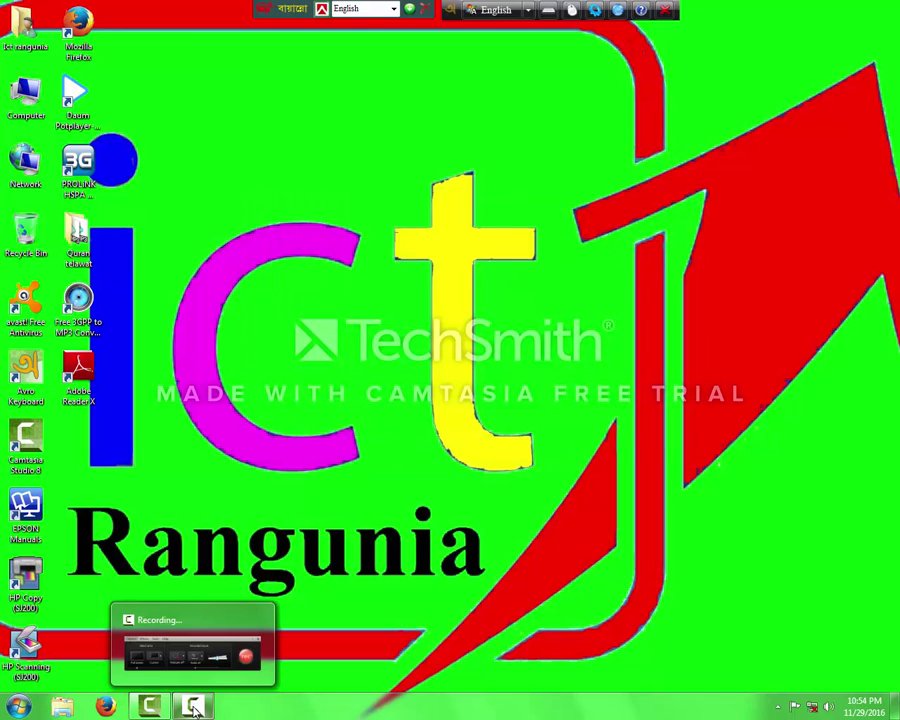
pyautogui.moveTo(197, 662)
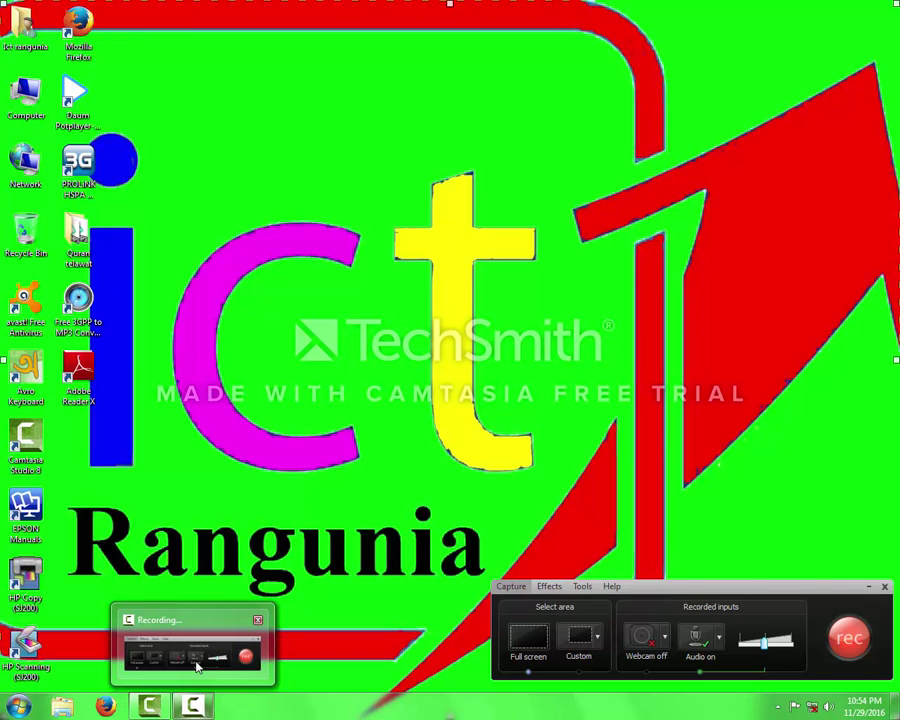
pyautogui.click(197, 667)
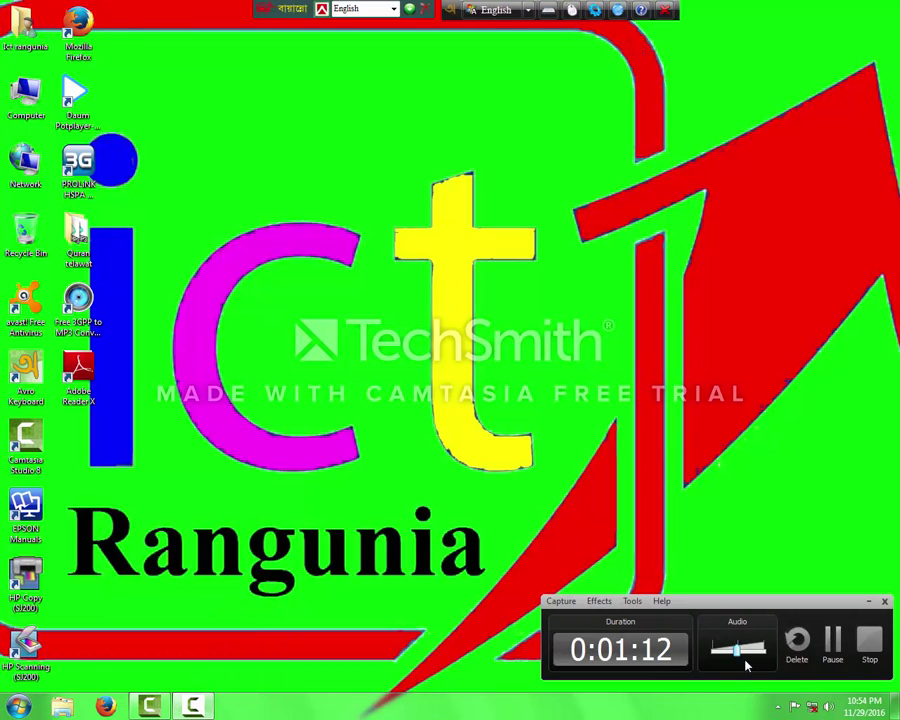
pyautogui.click(868, 601)
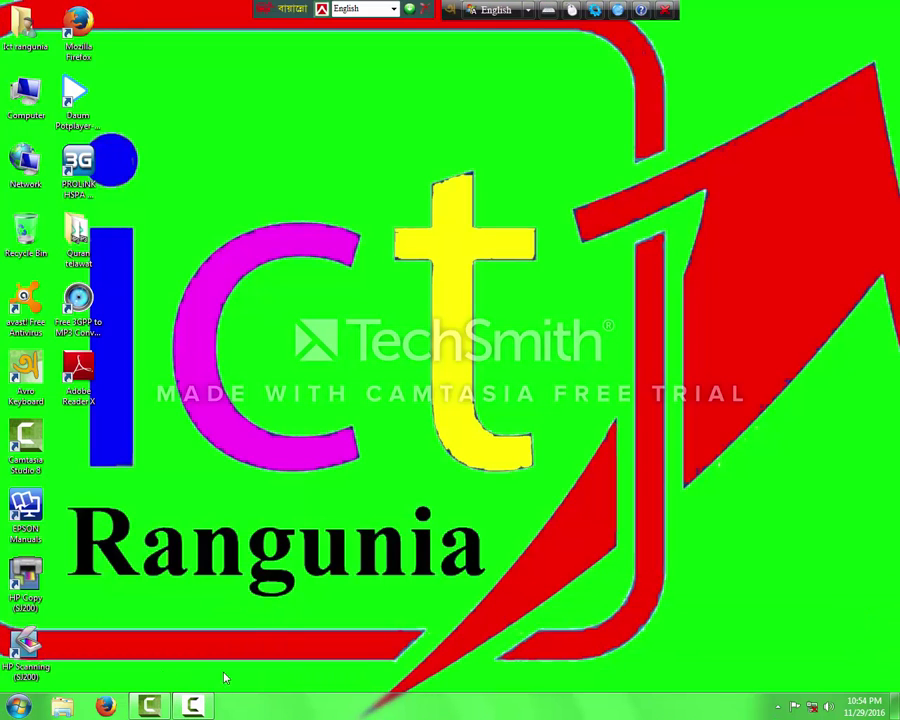
pyautogui.click(19, 706)
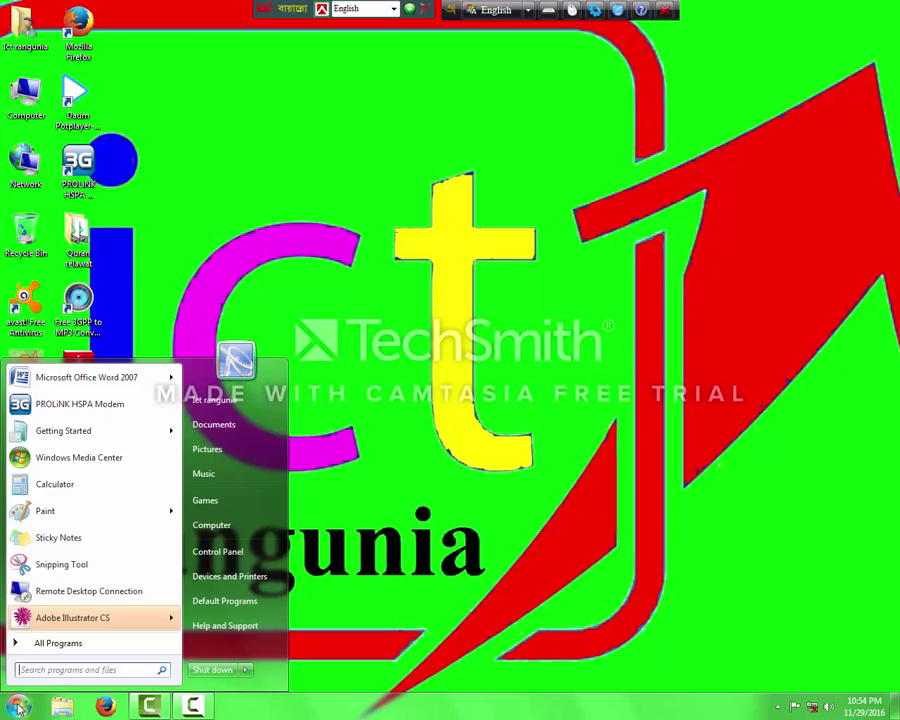
pyautogui.click(62, 645)
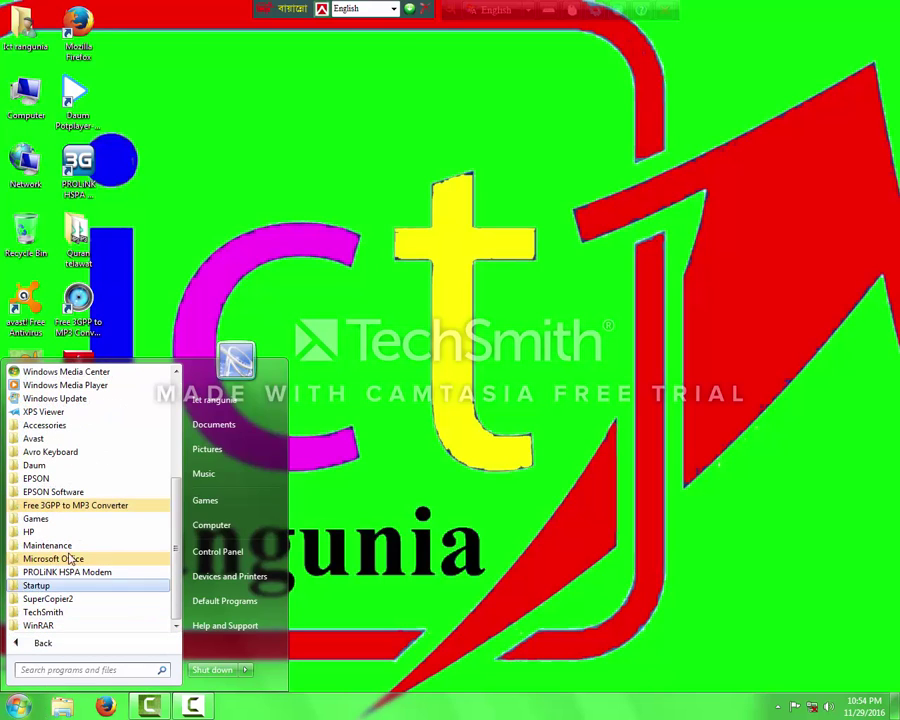
pyautogui.click(82, 559)
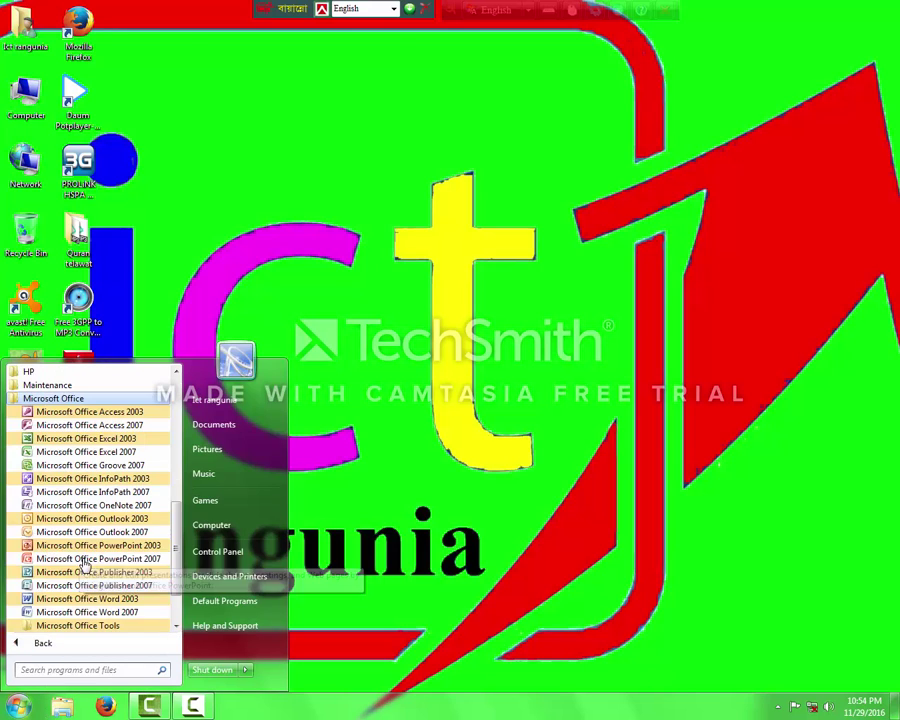
pyautogui.click(114, 600)
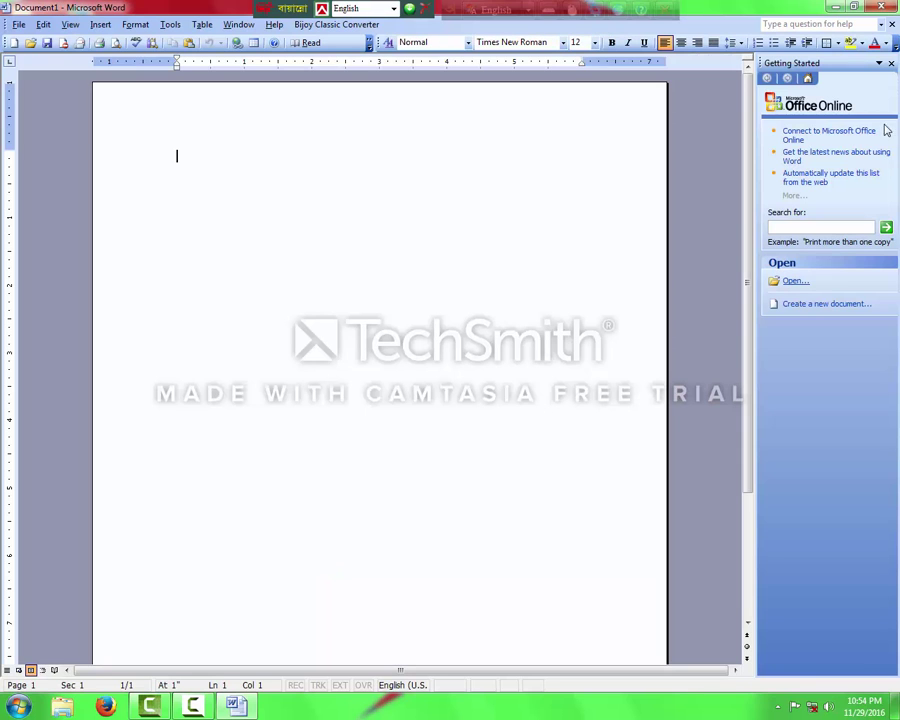
# - Close the Getting Started pane and move the Formatting toolbar to its own left-aligned row
pyautogui.click(891, 63)
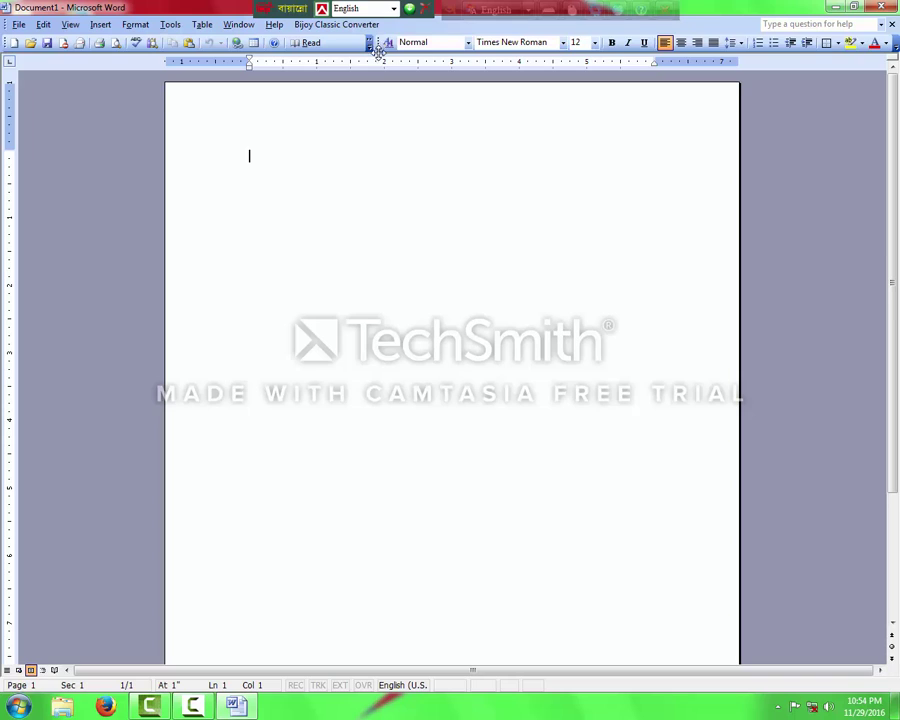
pyautogui.moveTo(378, 42); pyautogui.dragTo(172, 63)
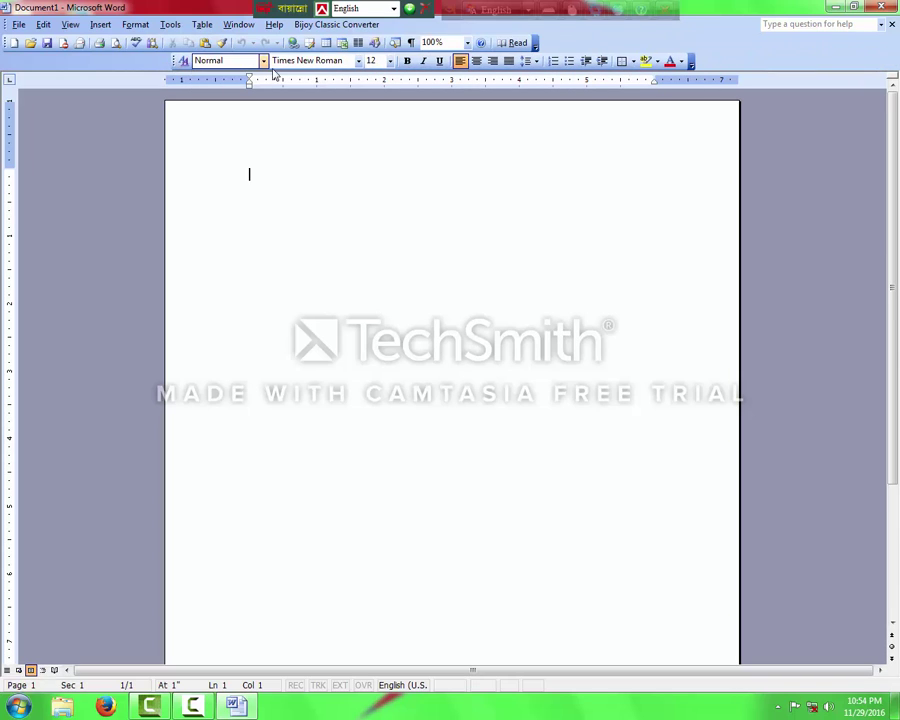
pyautogui.moveTo(169, 60); pyautogui.dragTo(9, 60)
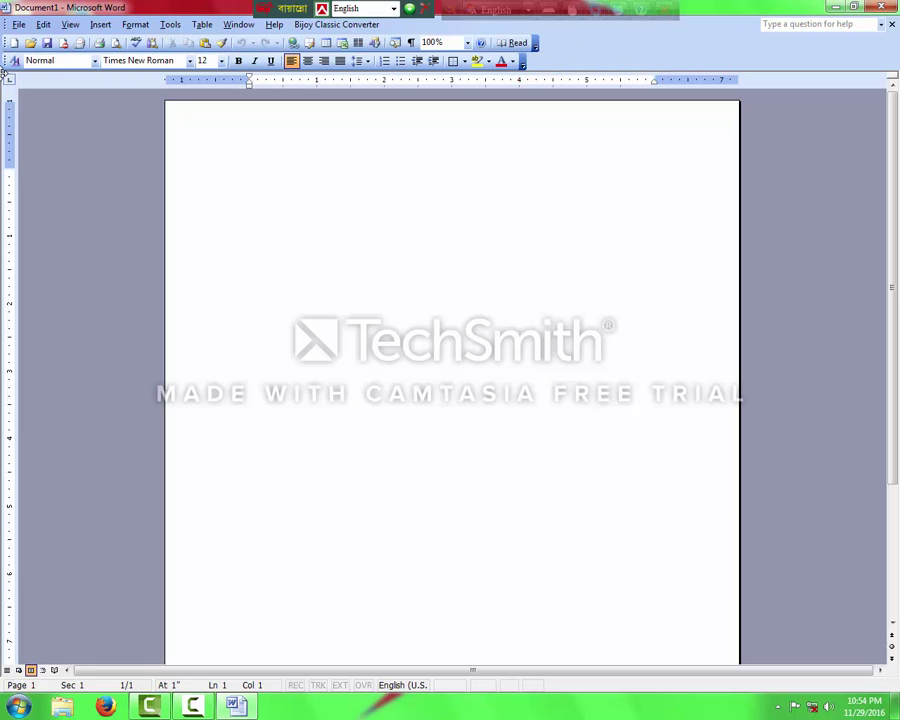
# - Look through the Window menu, then bring up the View > Toolbars list
pyautogui.click(238, 25)
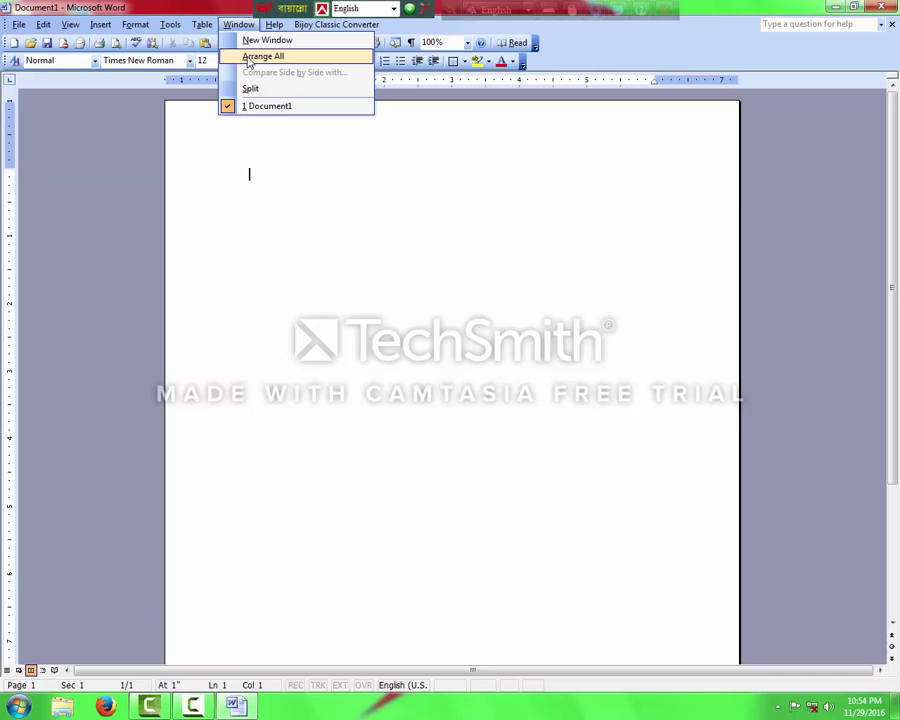
pyautogui.moveTo(70, 24)
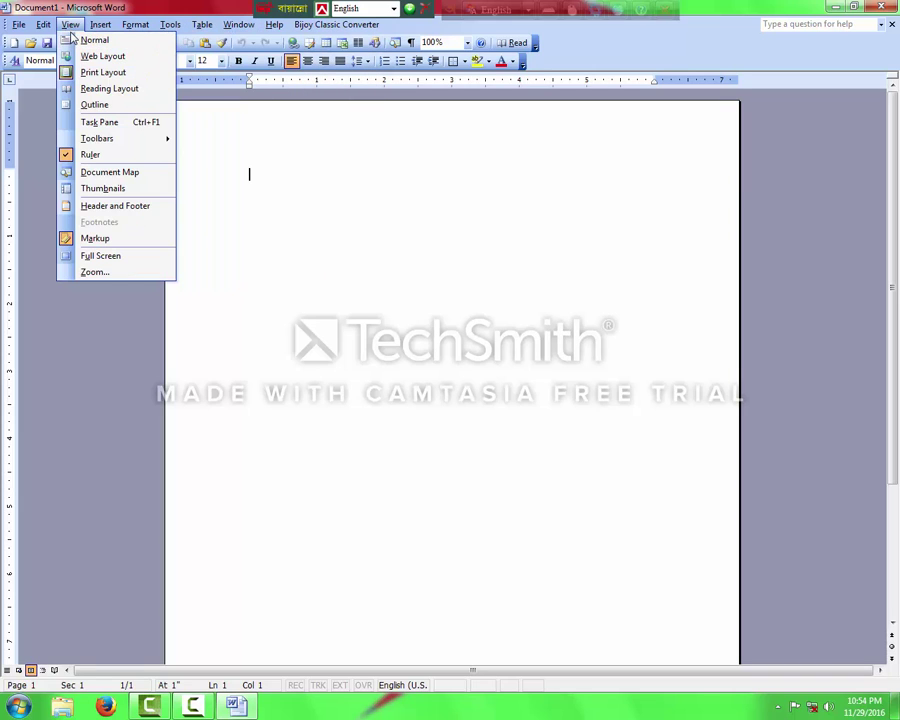
pyautogui.moveTo(120, 138)
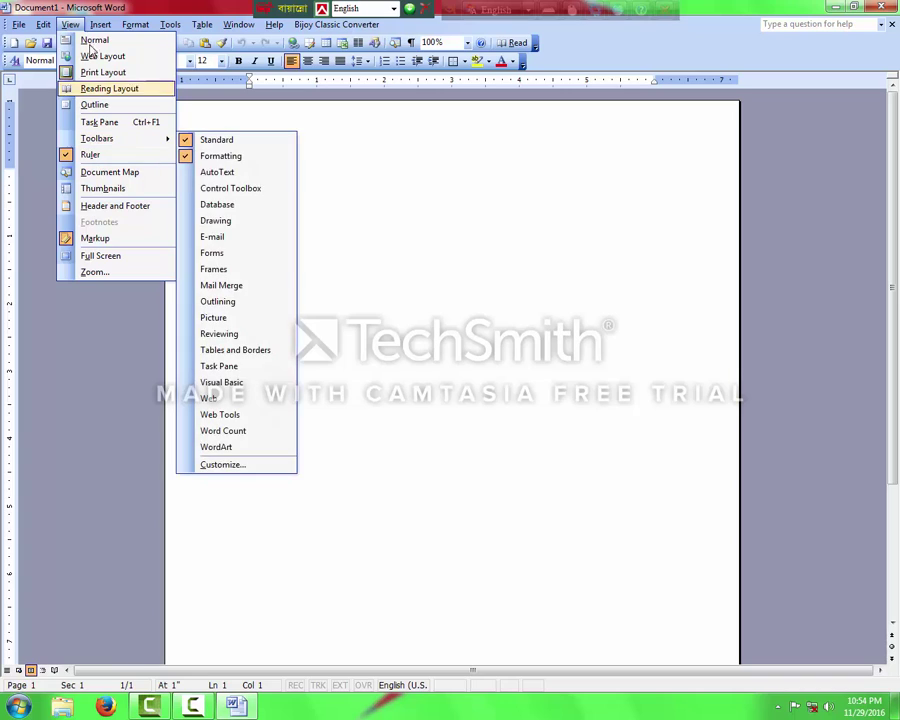
pyautogui.click(54, 310)
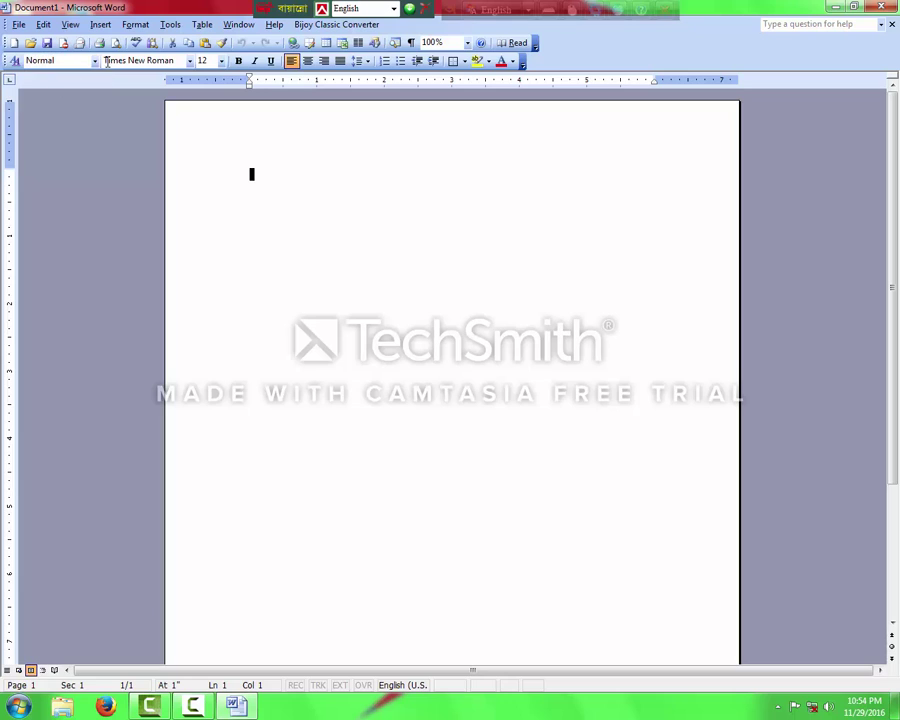
pyautogui.click(71, 27)
pyautogui.moveTo(93, 91)
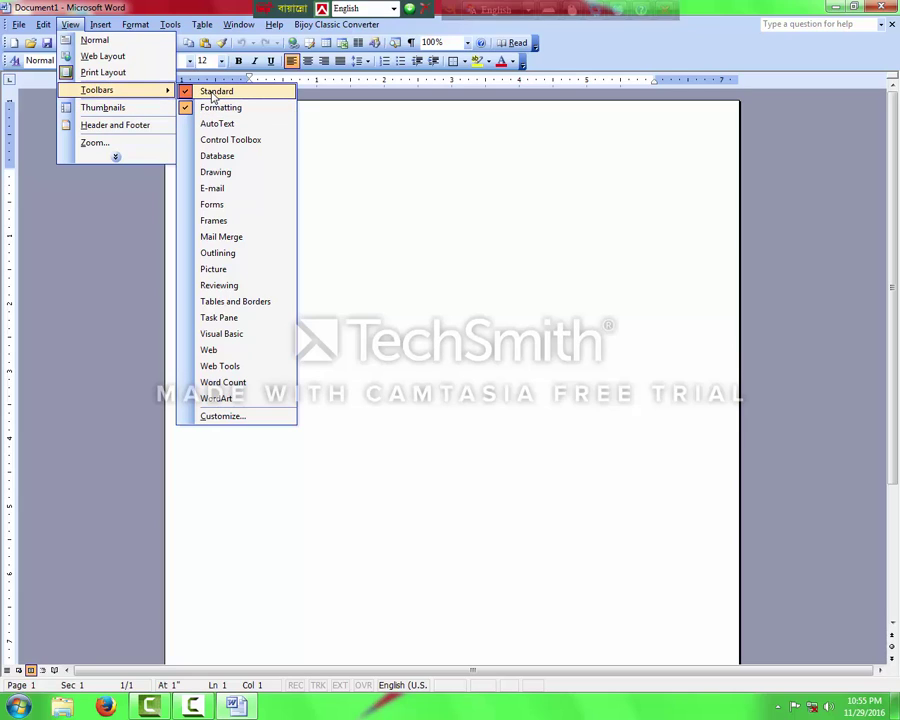
# - Turn on the Drawing toolbar, and show then close the floating WordArt toolbar
pyautogui.click(201, 178)
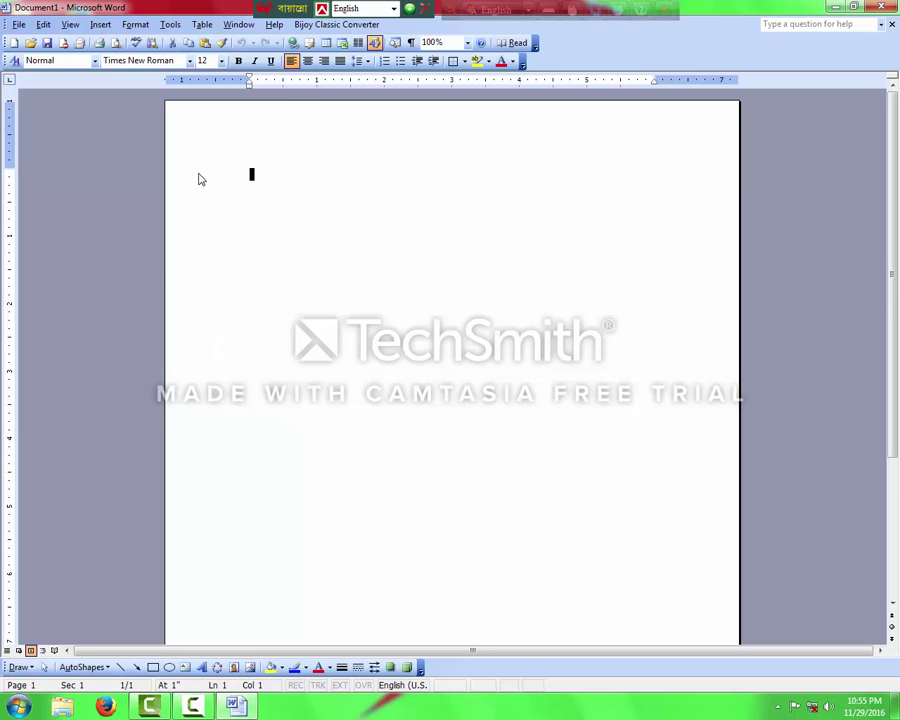
pyautogui.click(70, 24)
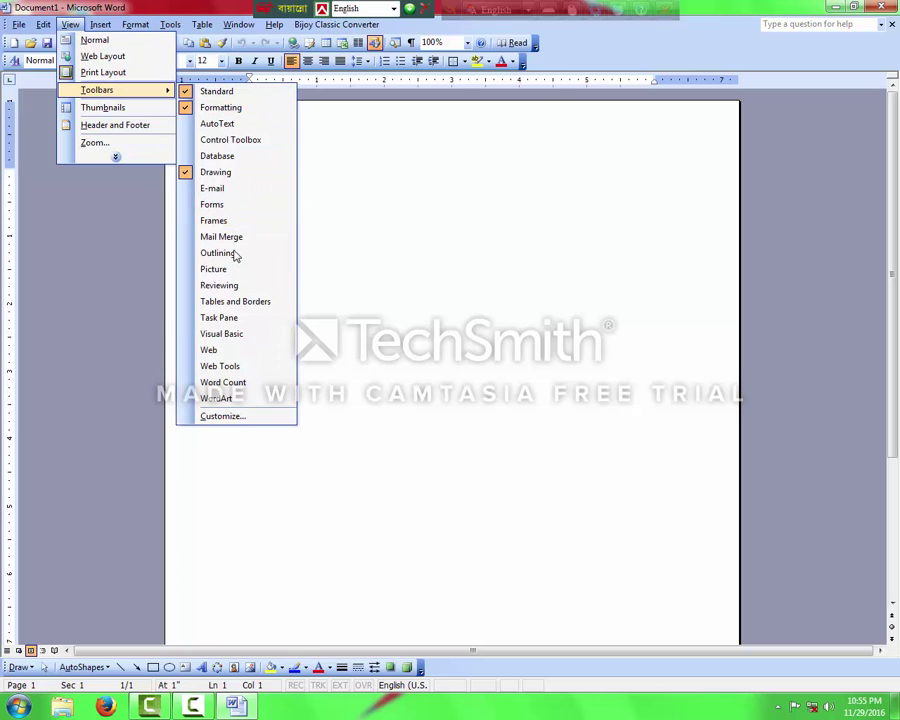
pyautogui.click(212, 398)
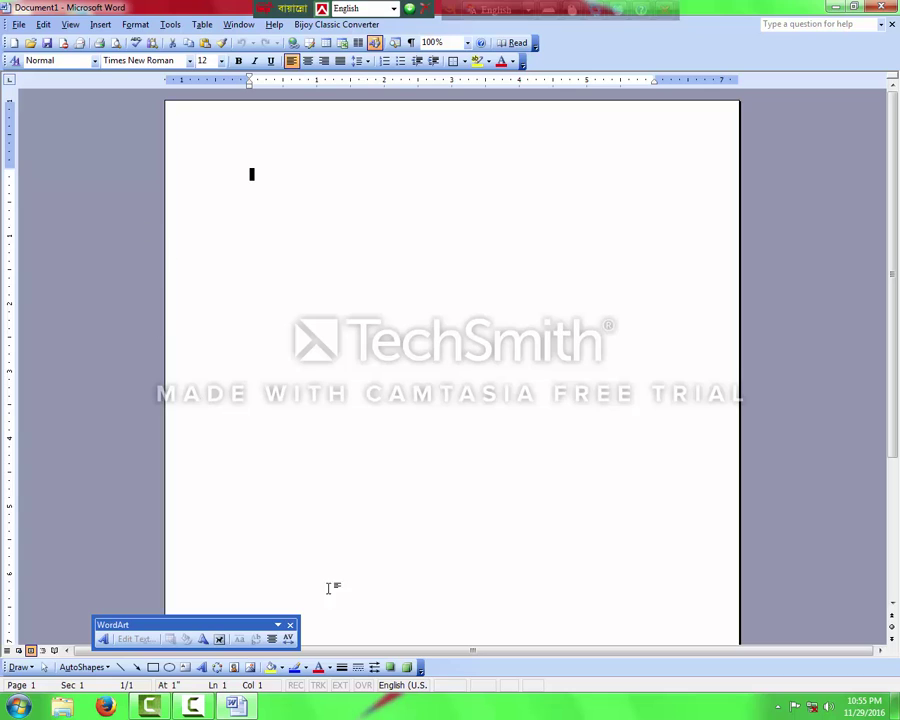
pyautogui.click(289, 627)
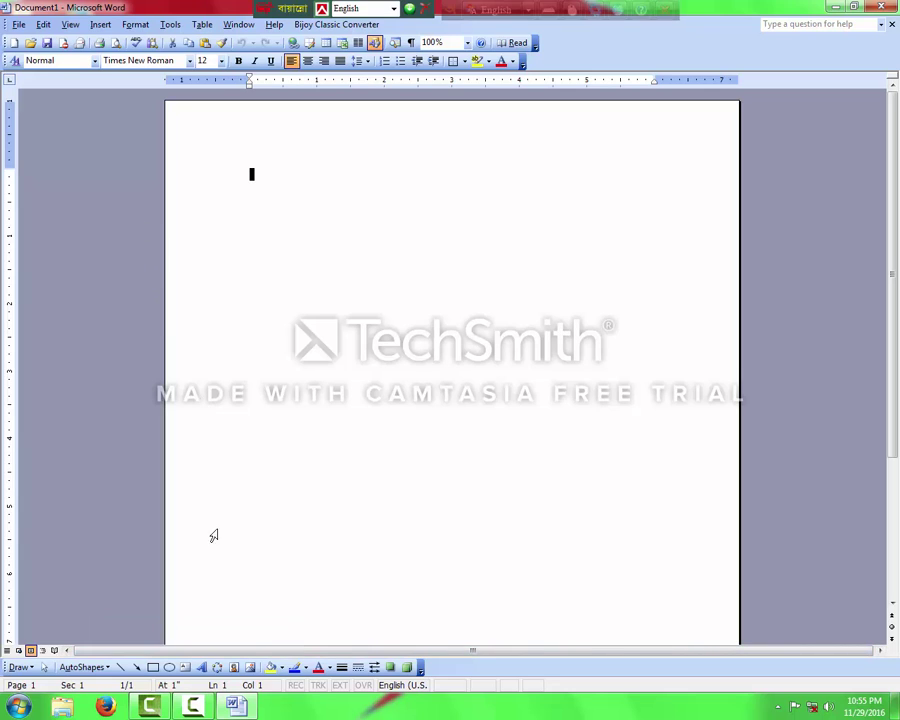
# - Reopen the View > Toolbars list and close it without changes
pyautogui.click(78, 27)
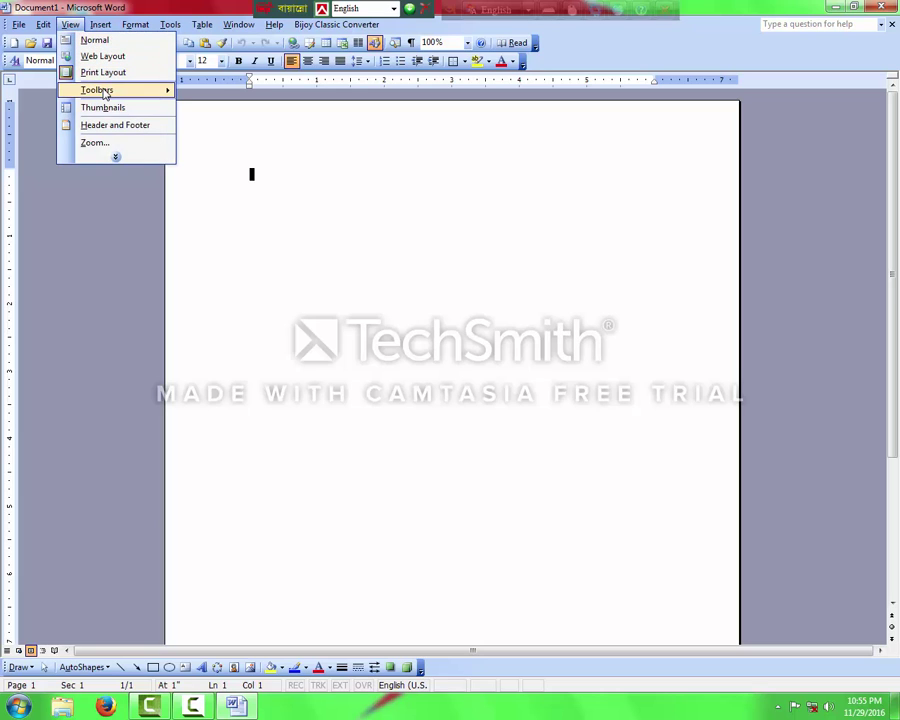
pyautogui.moveTo(120, 90)
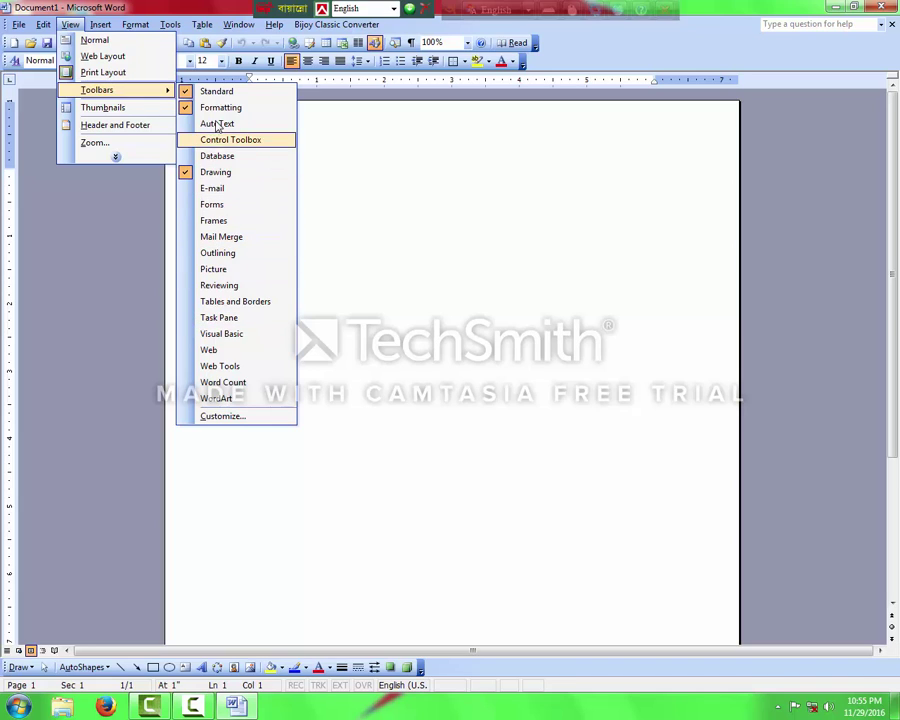
pyautogui.click(117, 221)
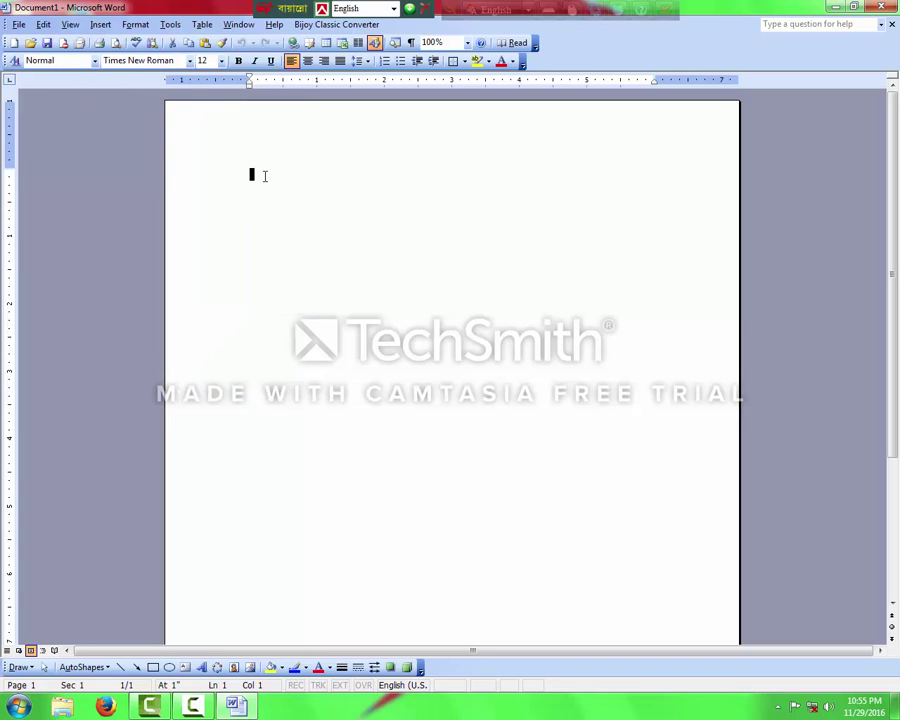
# - Create a new blank Document2 from File > New's Blank document option
pyautogui.click(18, 25)
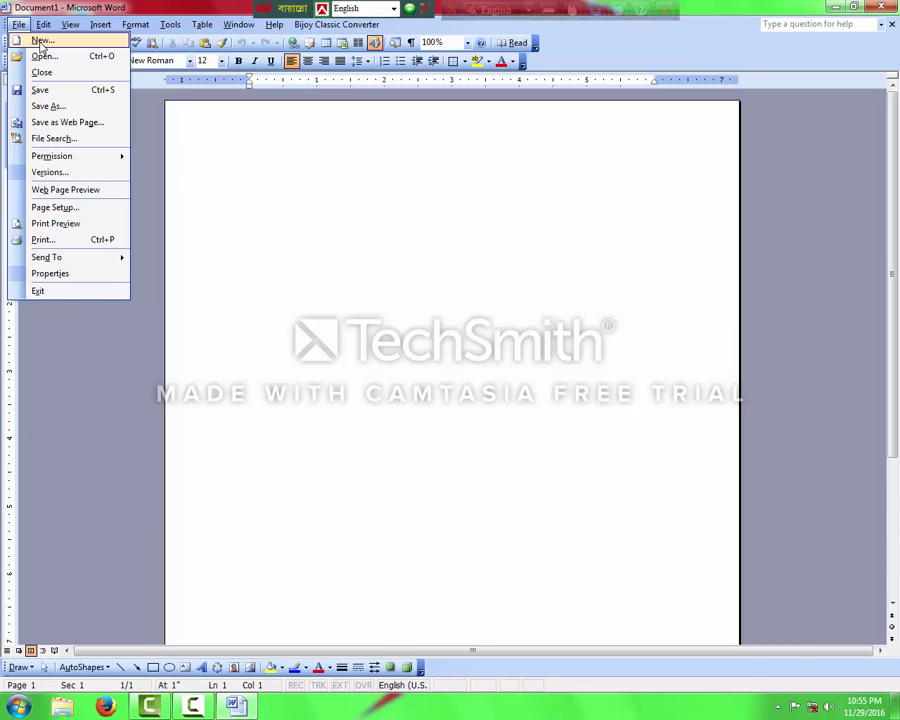
pyautogui.click(41, 42)
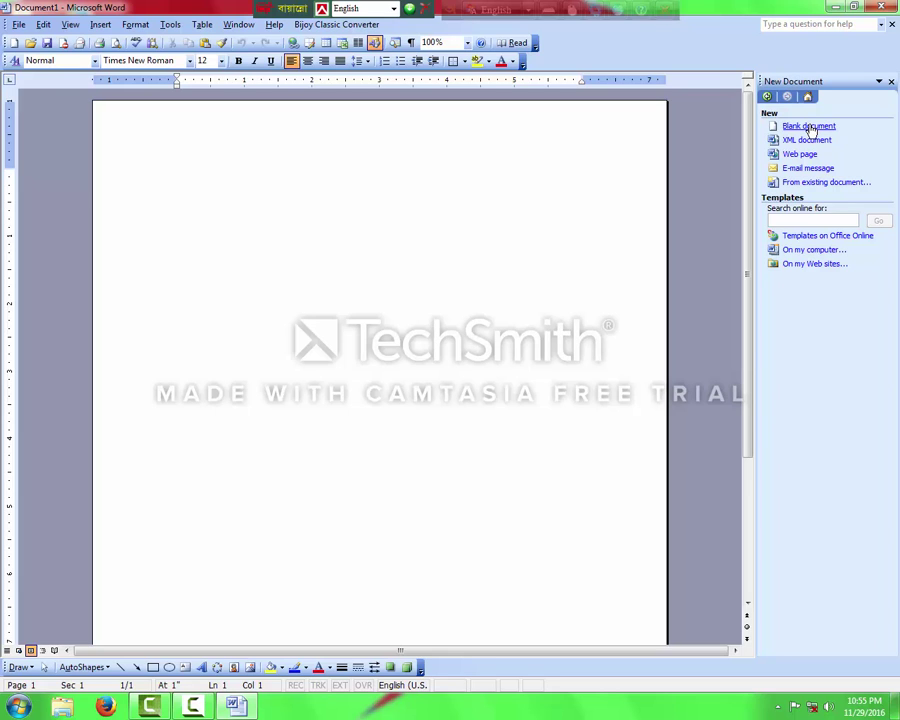
pyautogui.click(811, 128)
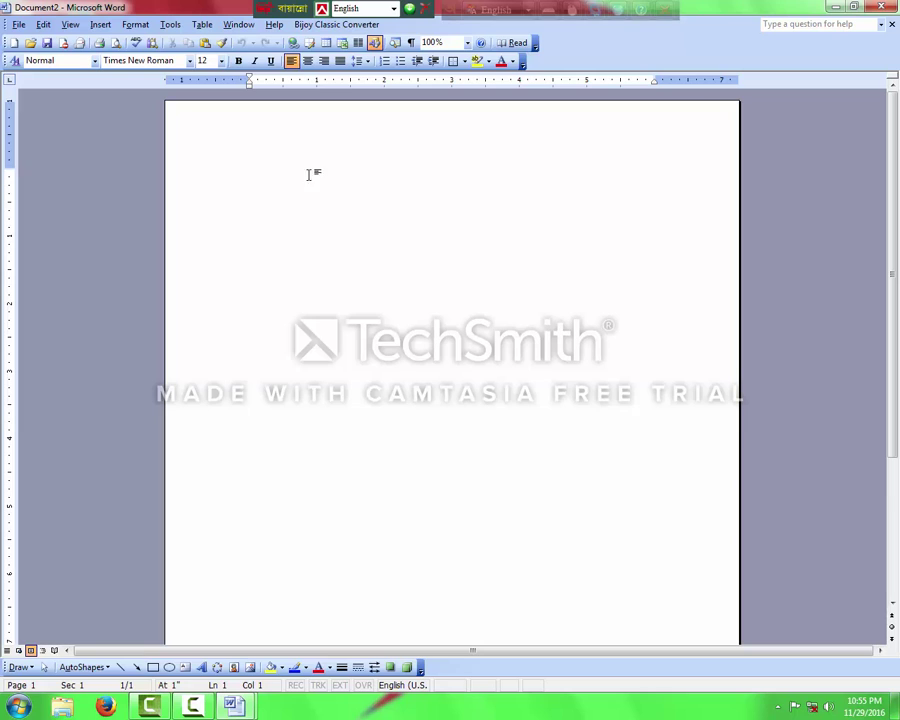
pyautogui.click(14, 25)
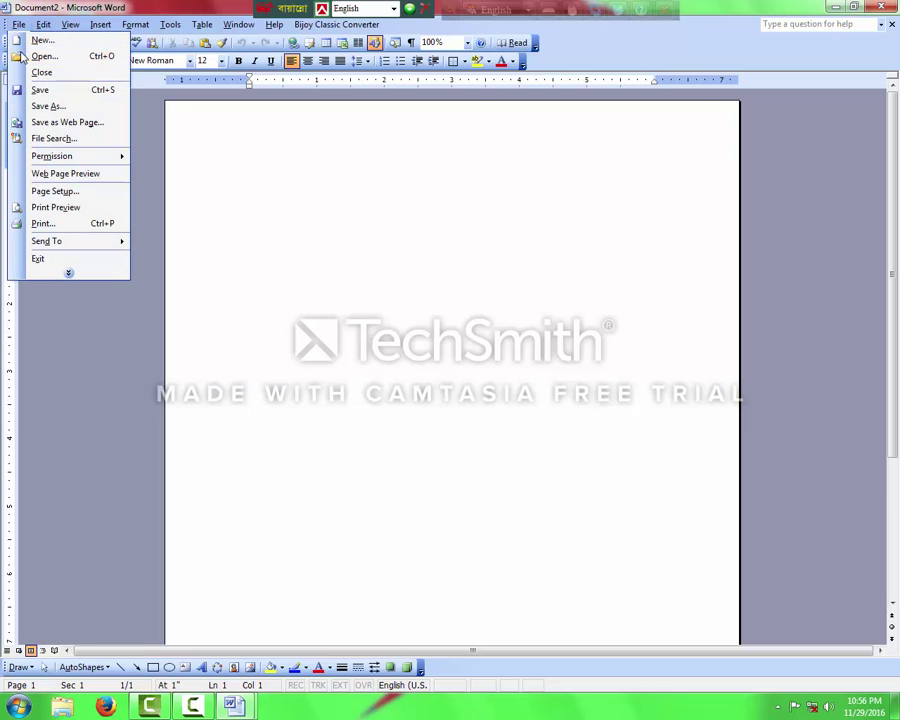
# - Open 'Facbook group , Page and Blog site post' from the Personal (D:) drive via My Computer
pyautogui.click(22, 56)
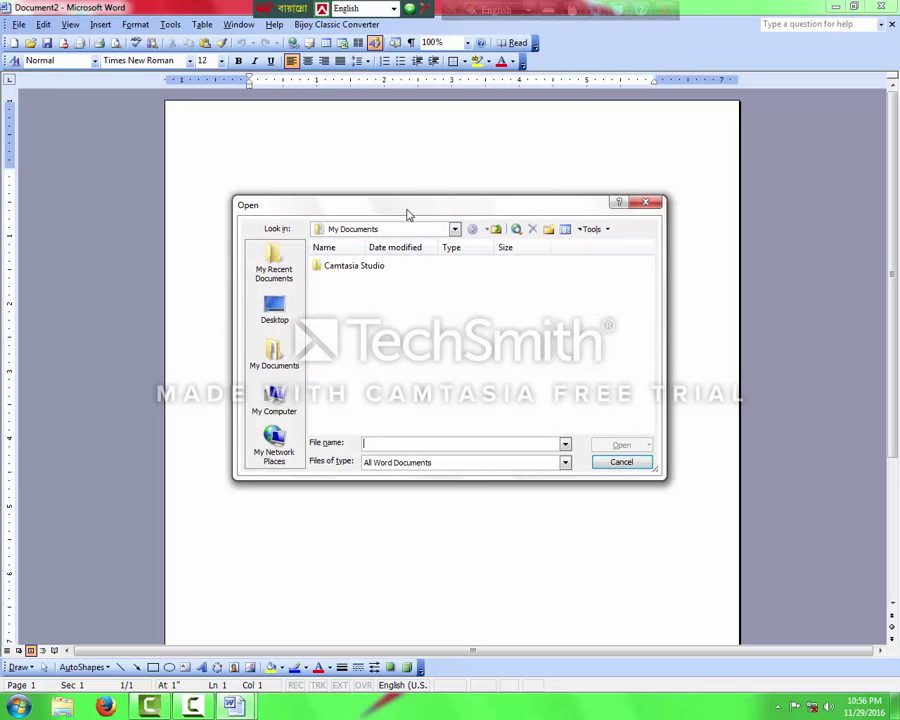
pyautogui.moveTo(407, 210); pyautogui.dragTo(412, 166)
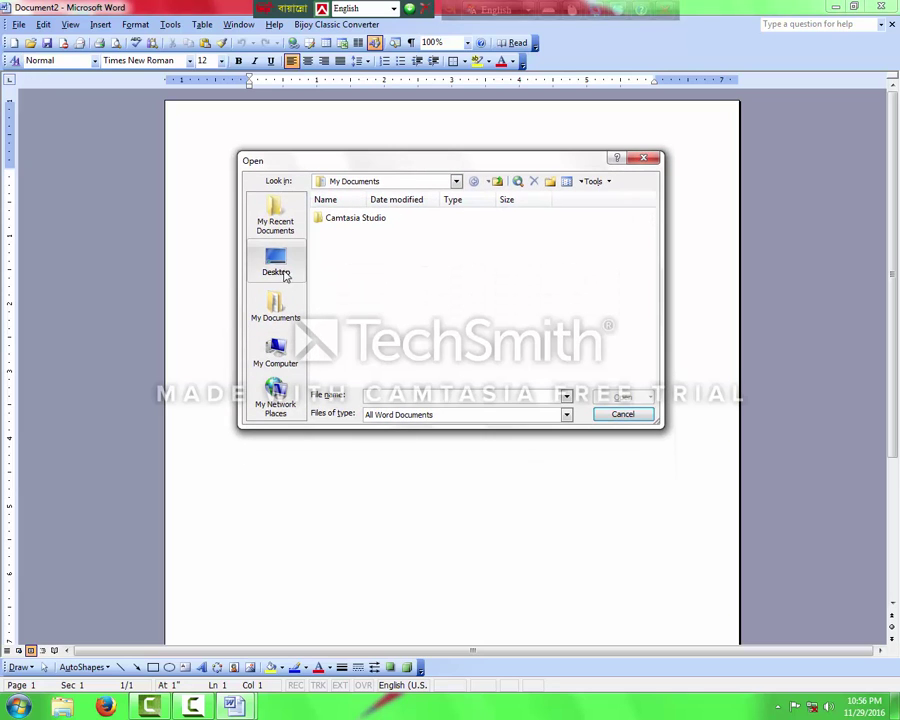
pyautogui.click(275, 262)
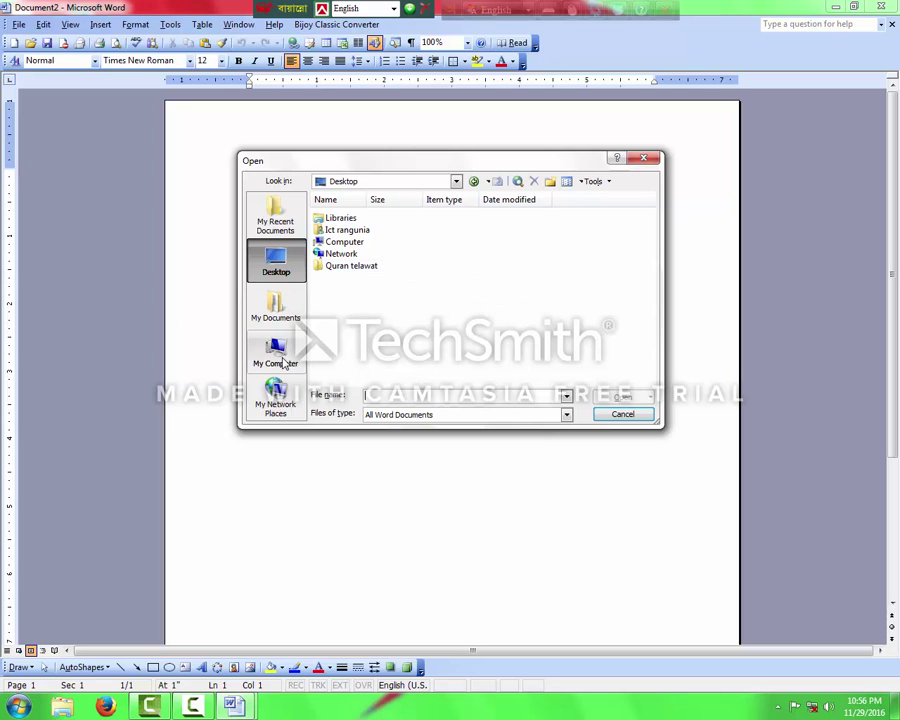
pyautogui.click(285, 360)
pyautogui.doubleClick(348, 230)
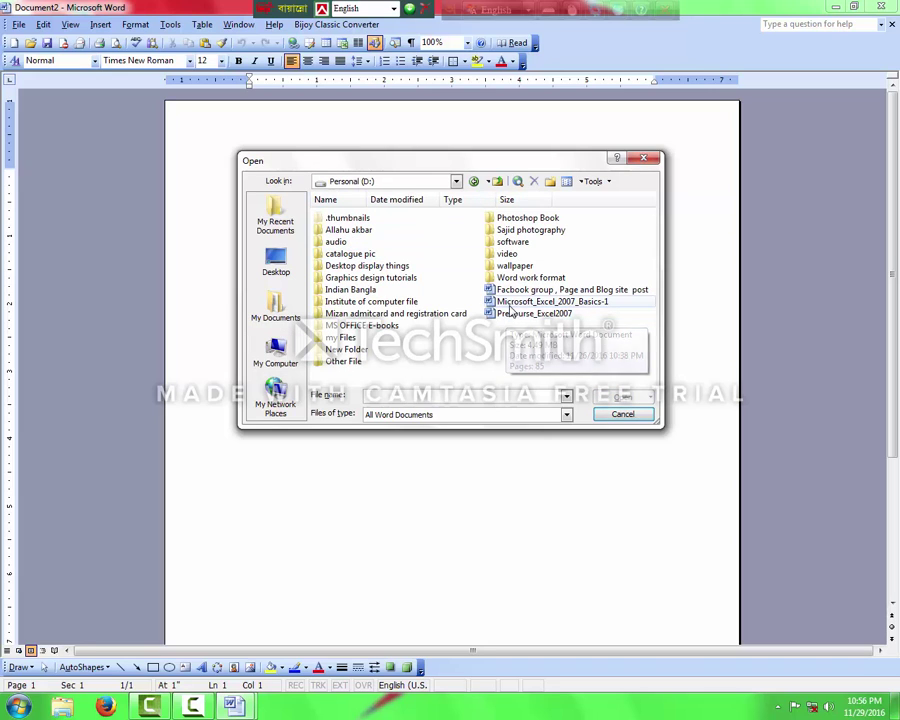
pyautogui.click(512, 292)
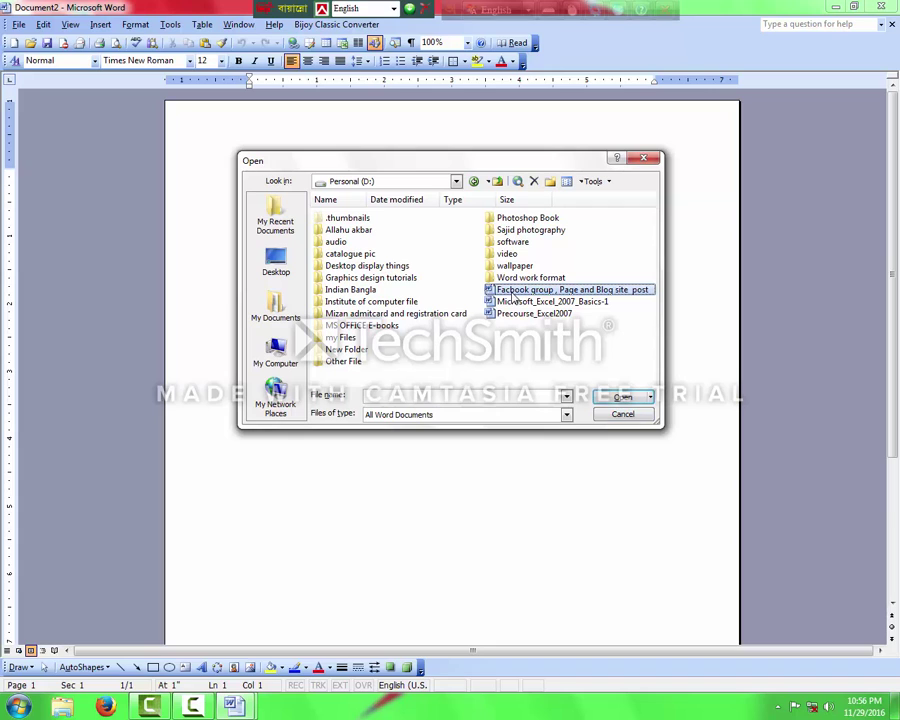
pyautogui.click(623, 397)
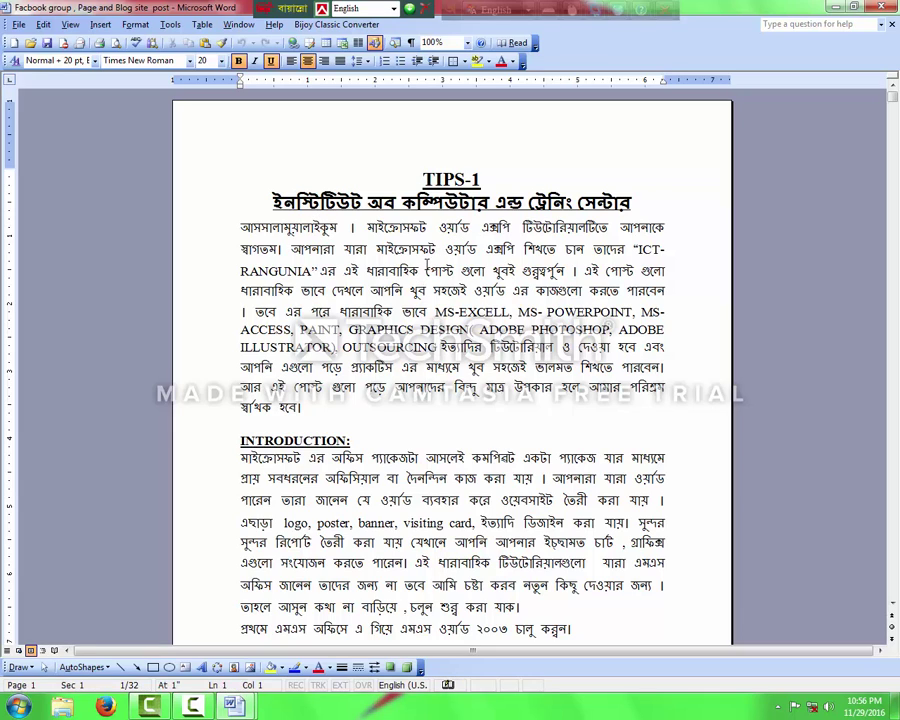
# - Close the Facbook document with File > Close and dismiss the colour scheme prompt
pyautogui.click(18, 24)
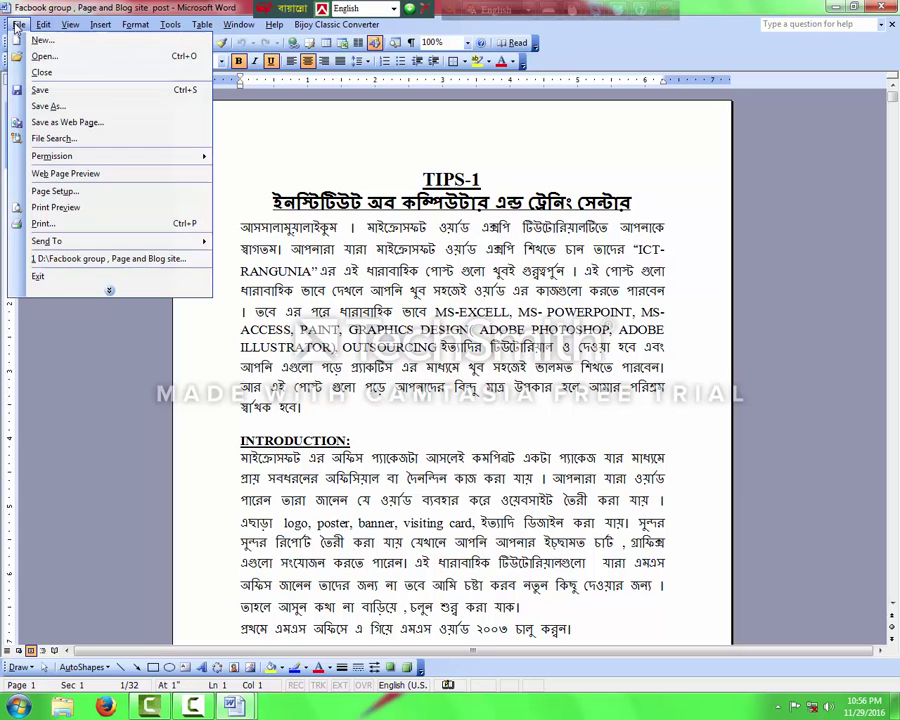
pyautogui.click(60, 73)
pyautogui.click(16, 25)
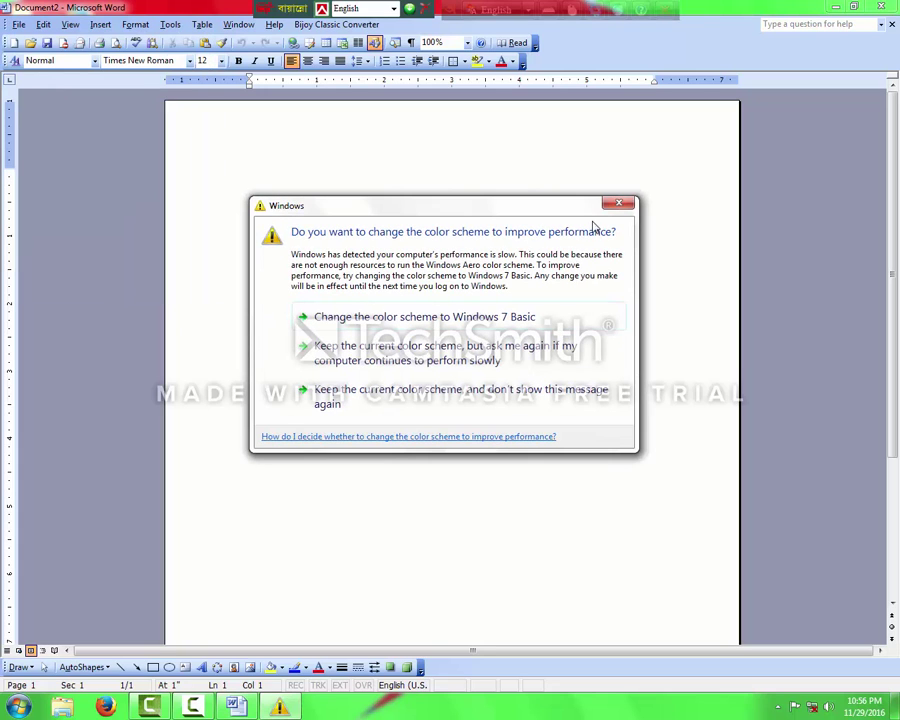
pyautogui.click(617, 204)
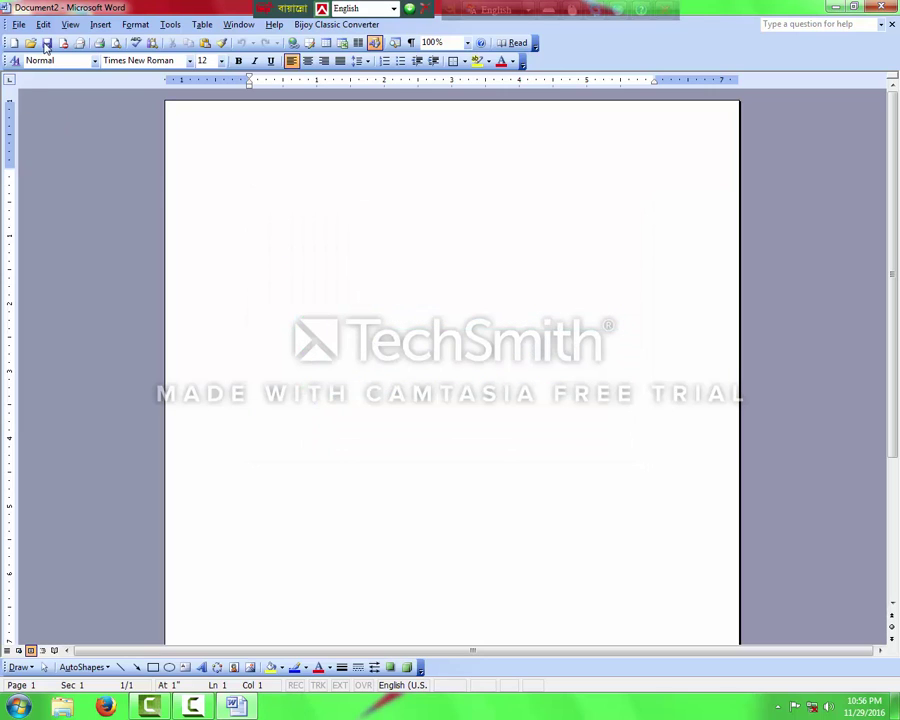
pyautogui.click(19, 24)
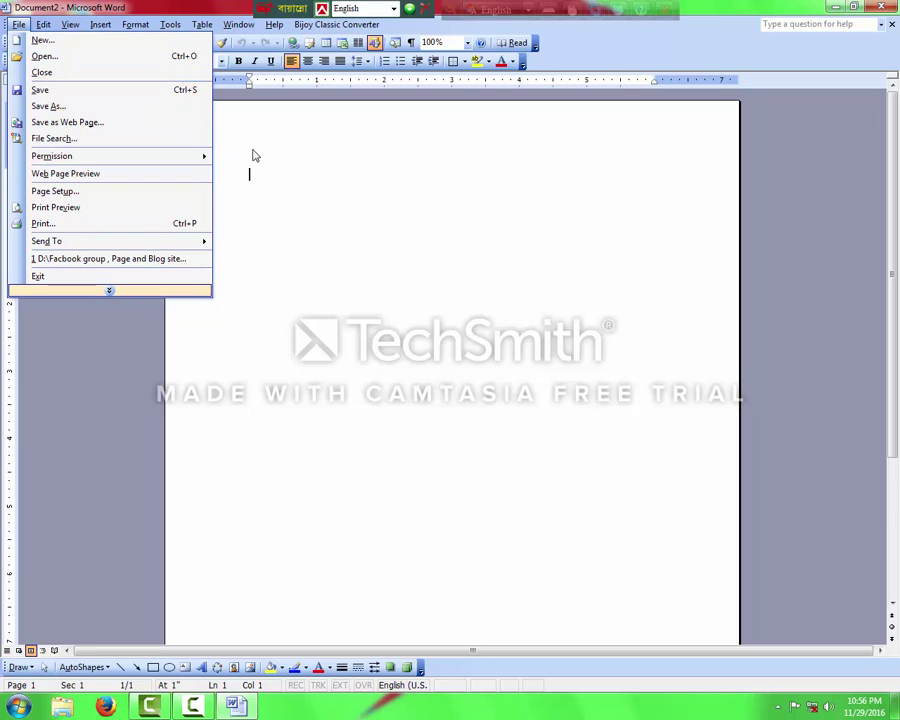
pyautogui.click(290, 186)
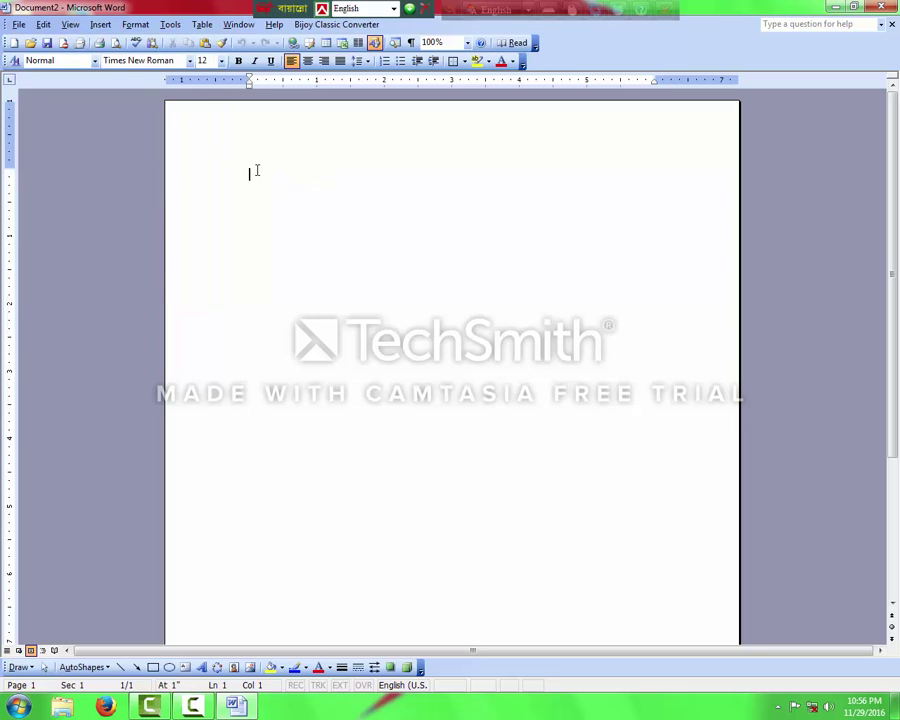
pyautogui.click(18, 24)
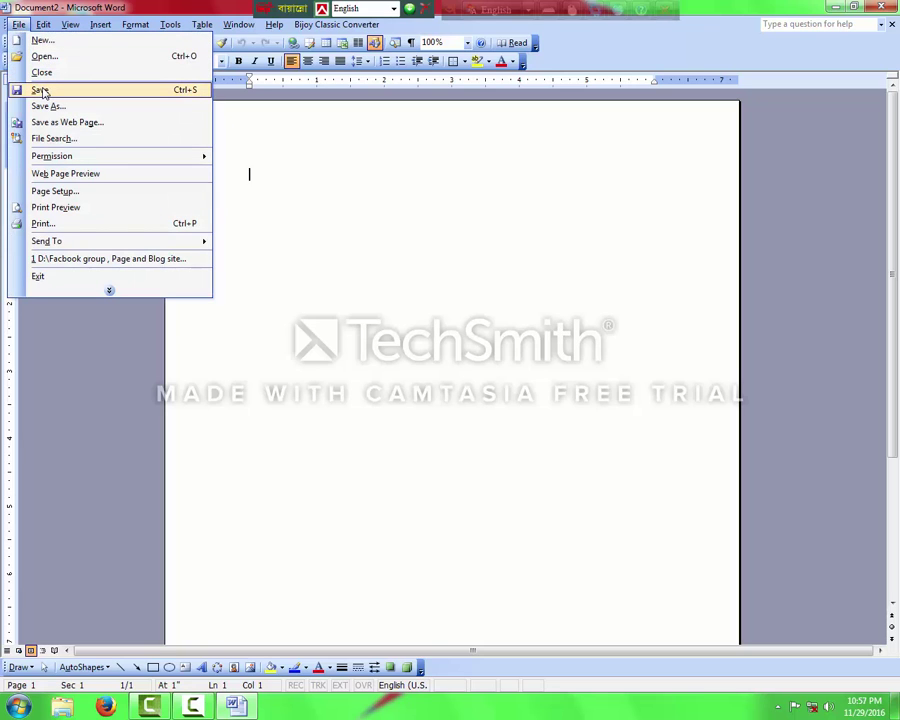
pyautogui.click(40, 90)
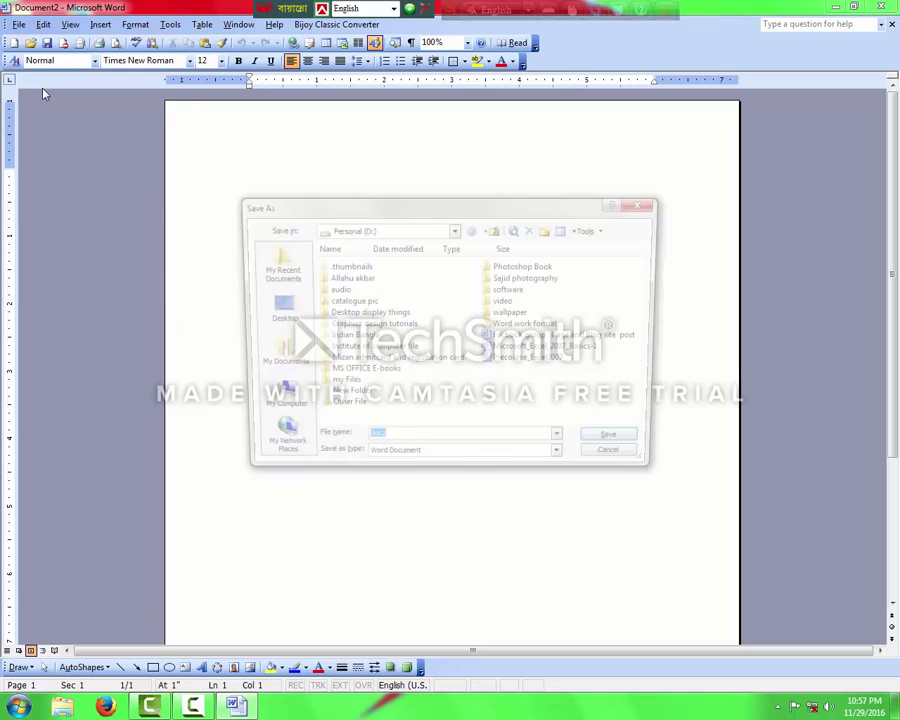
pyautogui.click(270, 312)
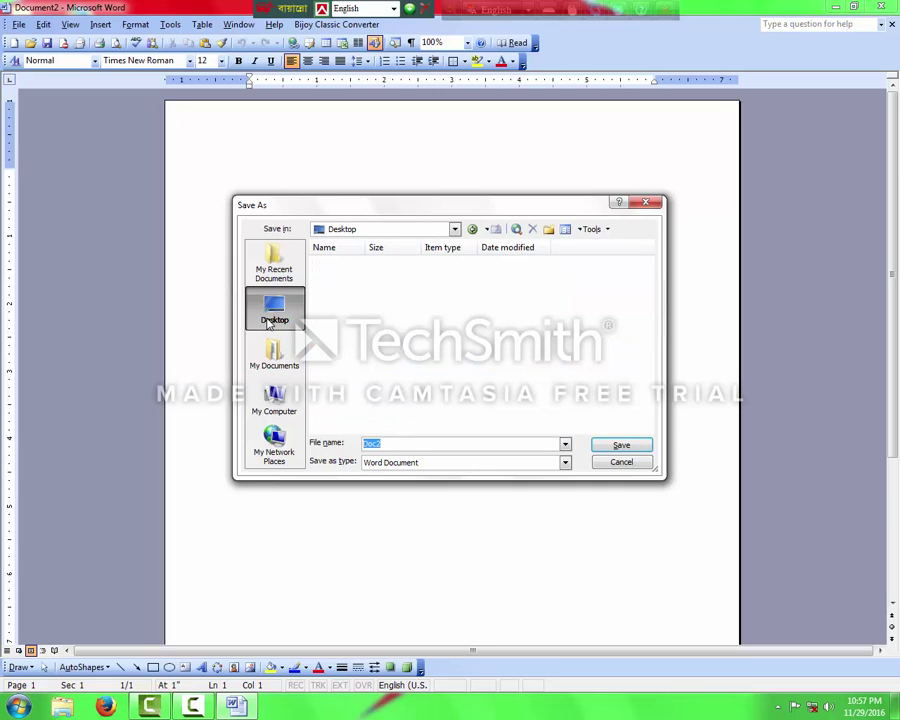
pyautogui.click(290, 393)
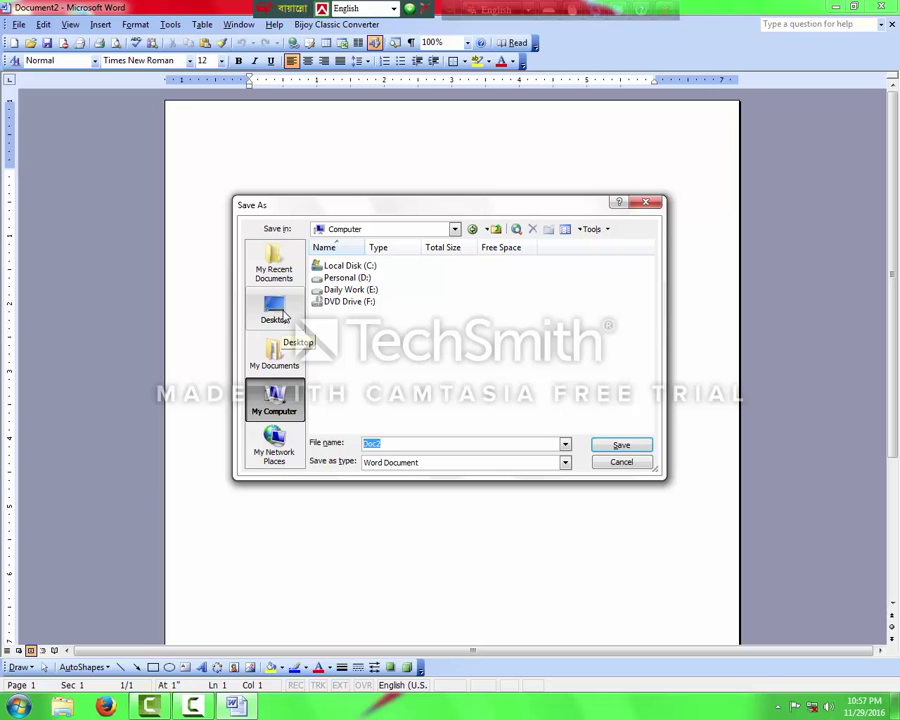
pyautogui.click(280, 312)
pyautogui.click(274, 352)
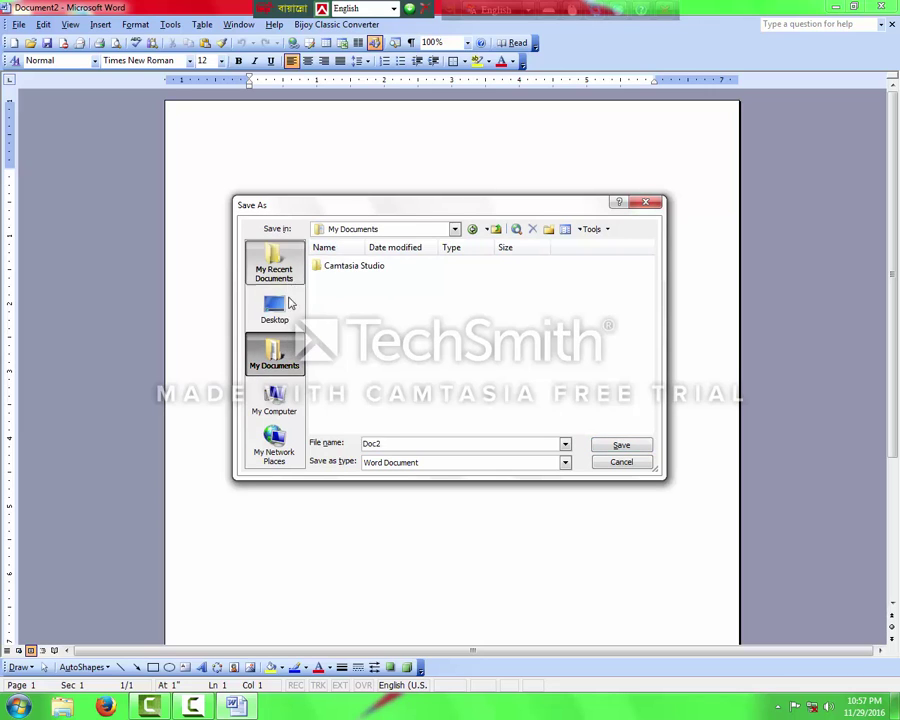
pyautogui.click(274, 265)
pyautogui.click(285, 330)
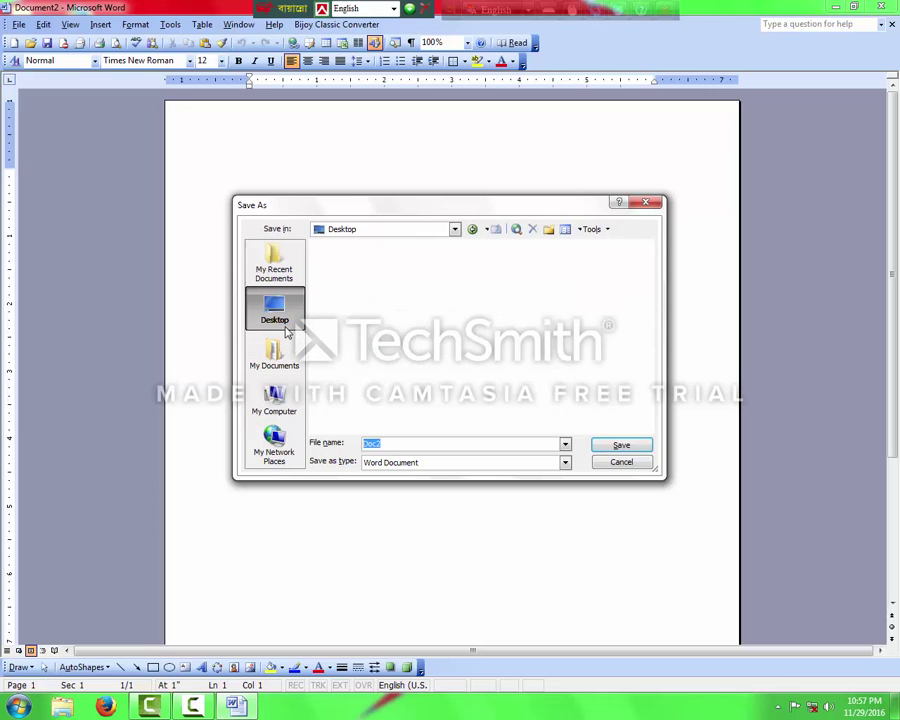
pyautogui.click(404, 441)
pyautogui.moveTo(398, 441); pyautogui.dragTo(343, 440)
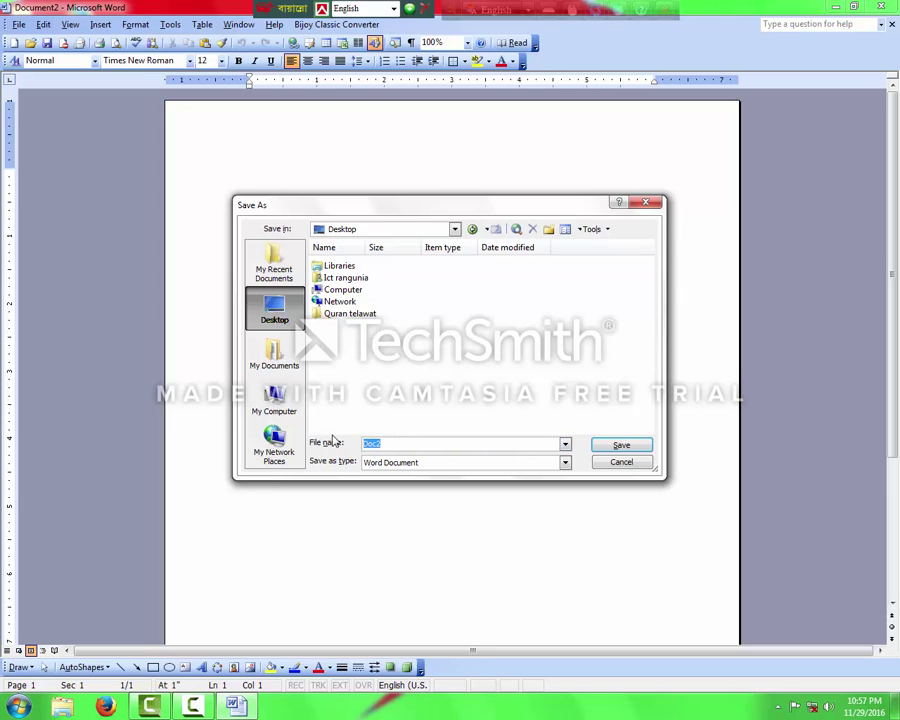
pyautogui.press('BackSpace')
pyautogui.write('fgghhhghtygfgh')
pyautogui.click(566, 462)
pyautogui.click(476, 445)
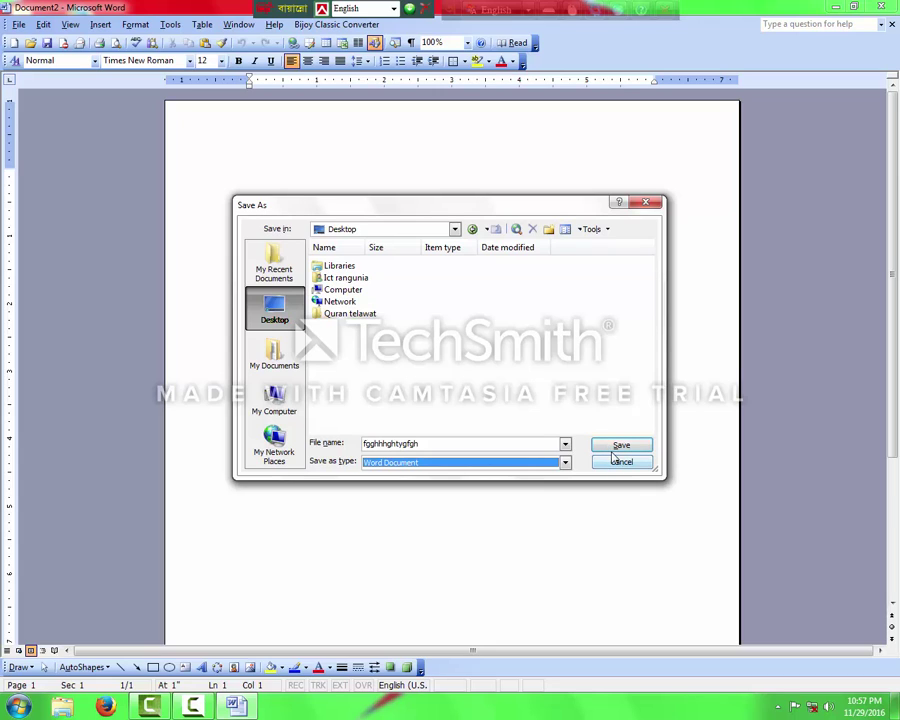
pyautogui.click(617, 462)
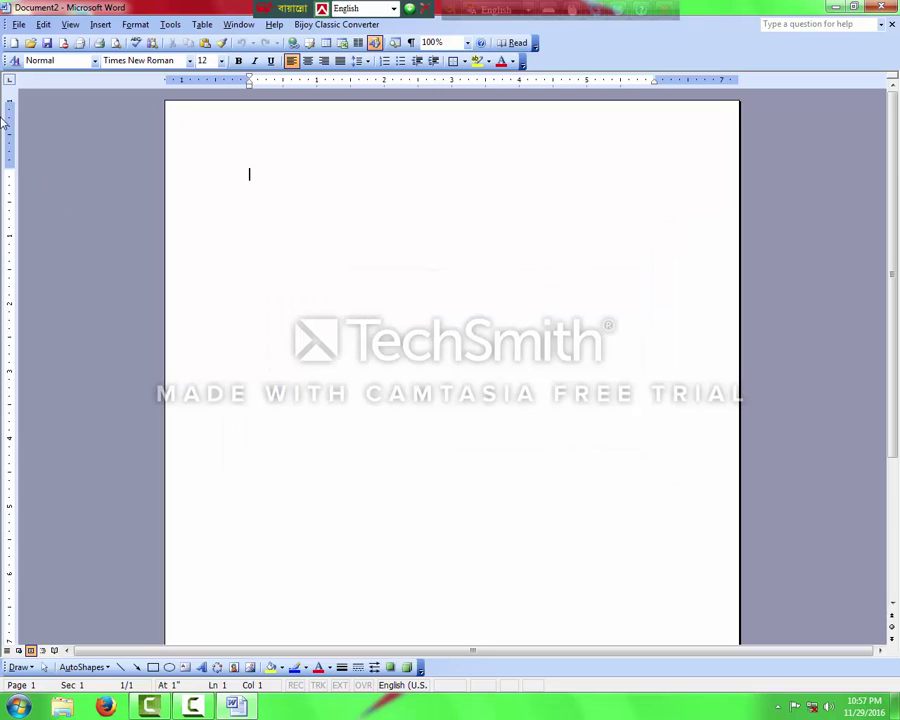
# - Bring up File > Open, dismissing the Windows colour scheme prompt that interrupts it
pyautogui.click(20, 25)
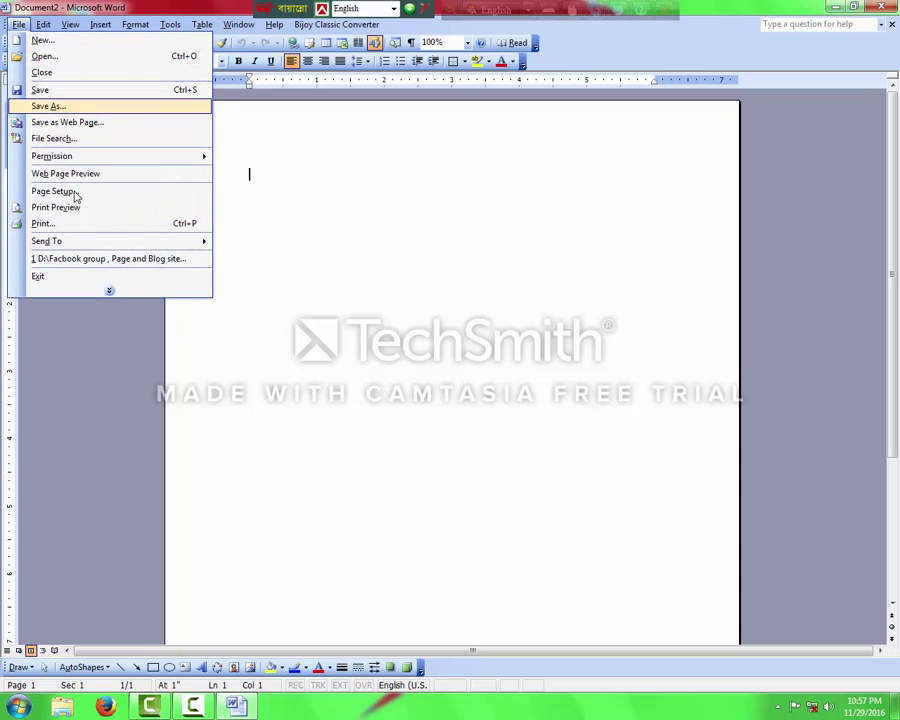
pyautogui.click(72, 330)
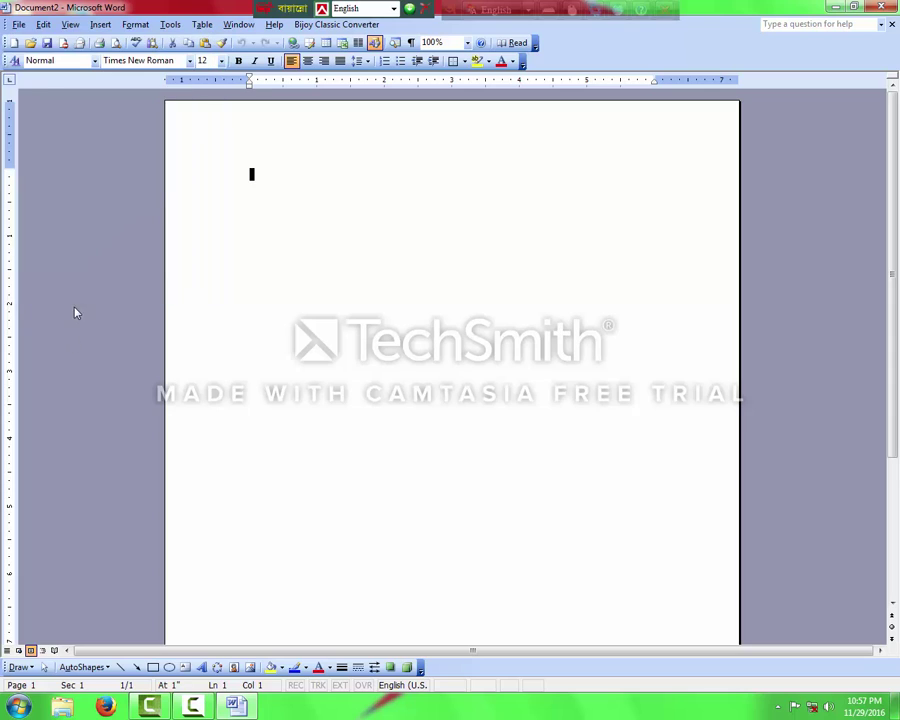
pyautogui.click(25, 28)
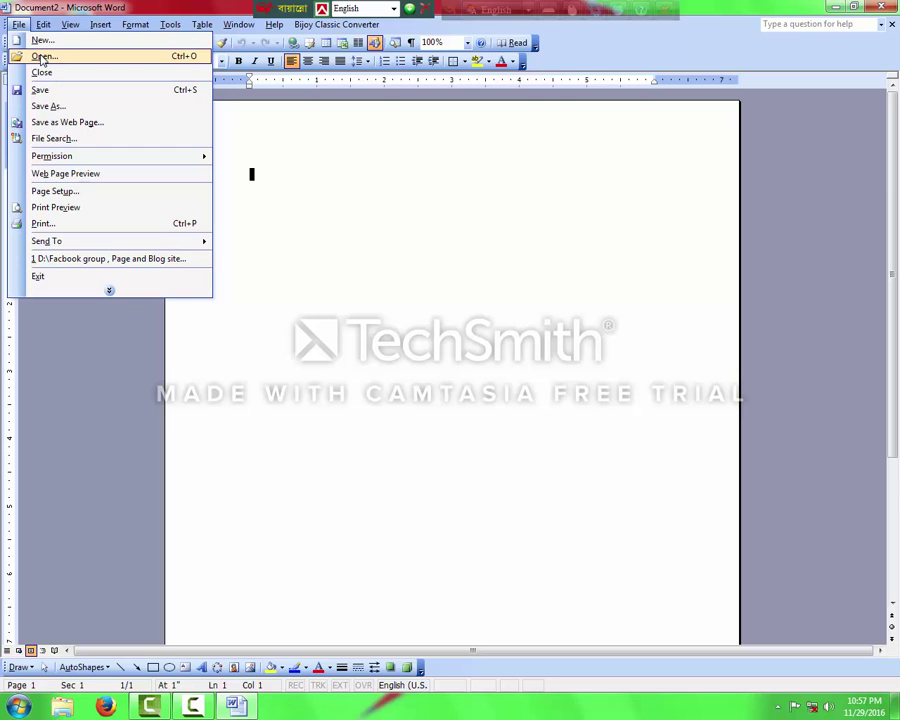
pyautogui.click(43, 57)
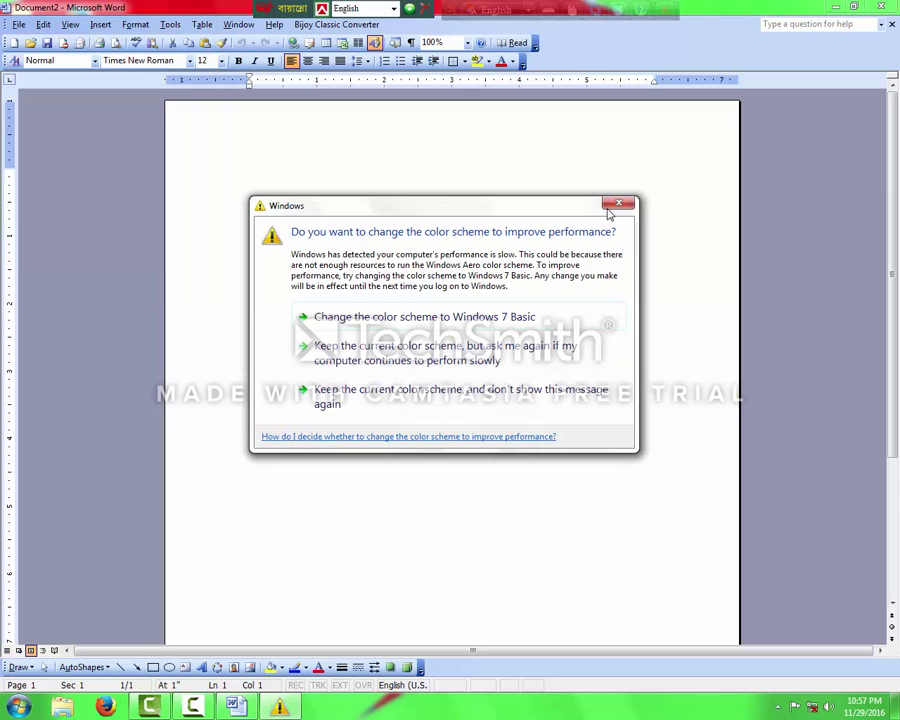
pyautogui.click(607, 200)
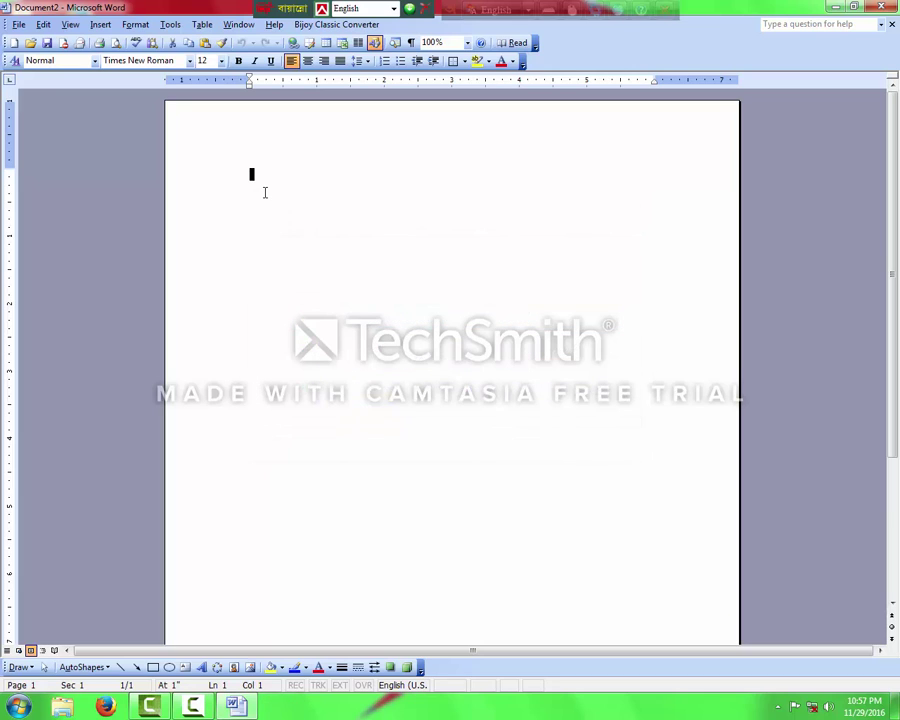
pyautogui.click(18, 24)
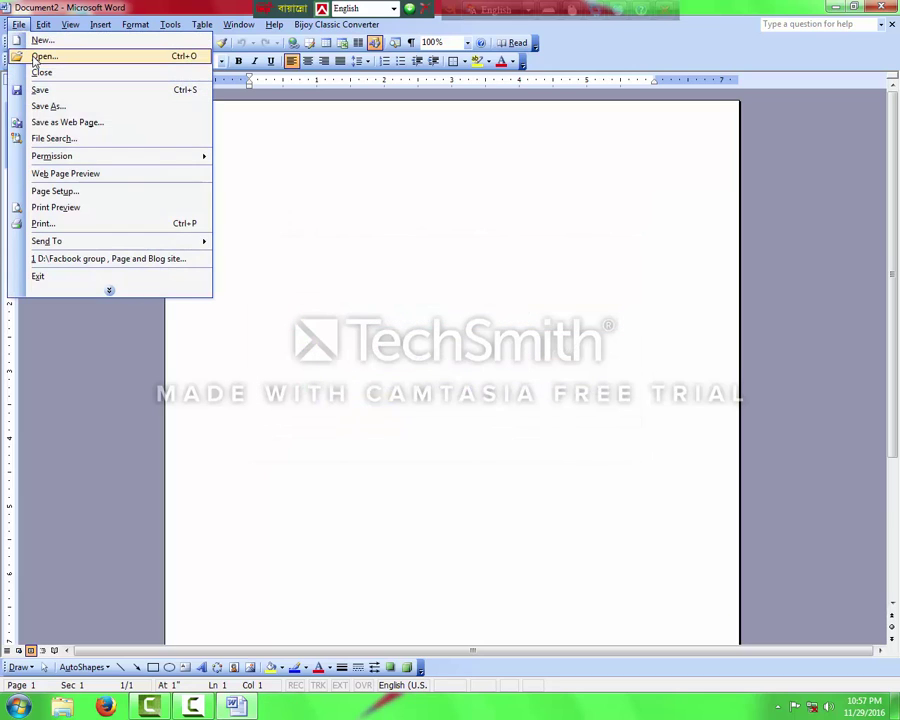
# - Browse My Computer to Personal (D:) and open 'Facbook group , Page and Blog site post'
pyautogui.click(33, 57)
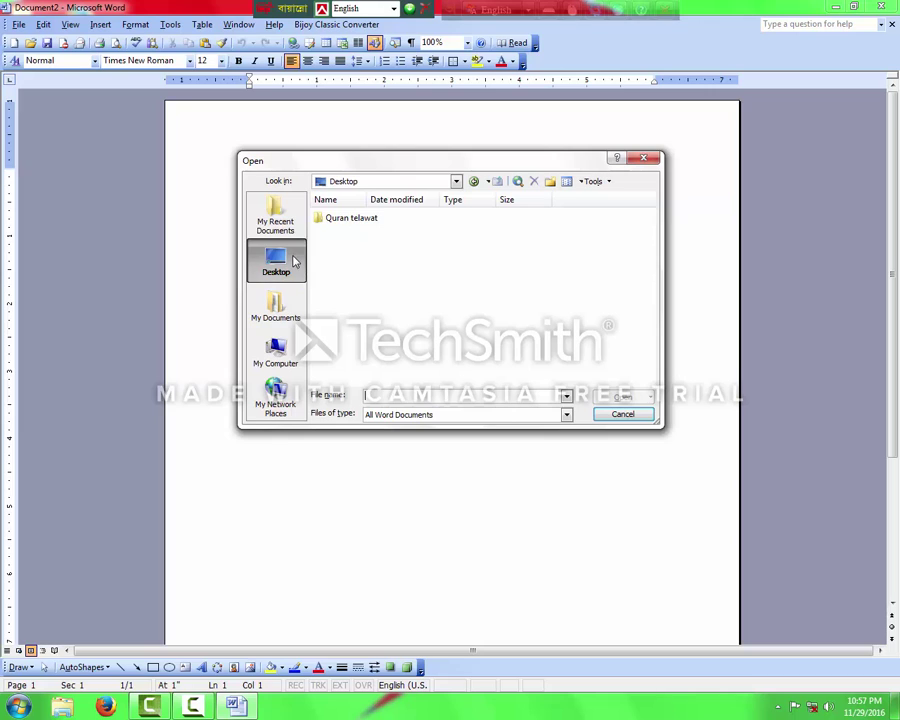
pyautogui.click(293, 260)
pyautogui.click(288, 348)
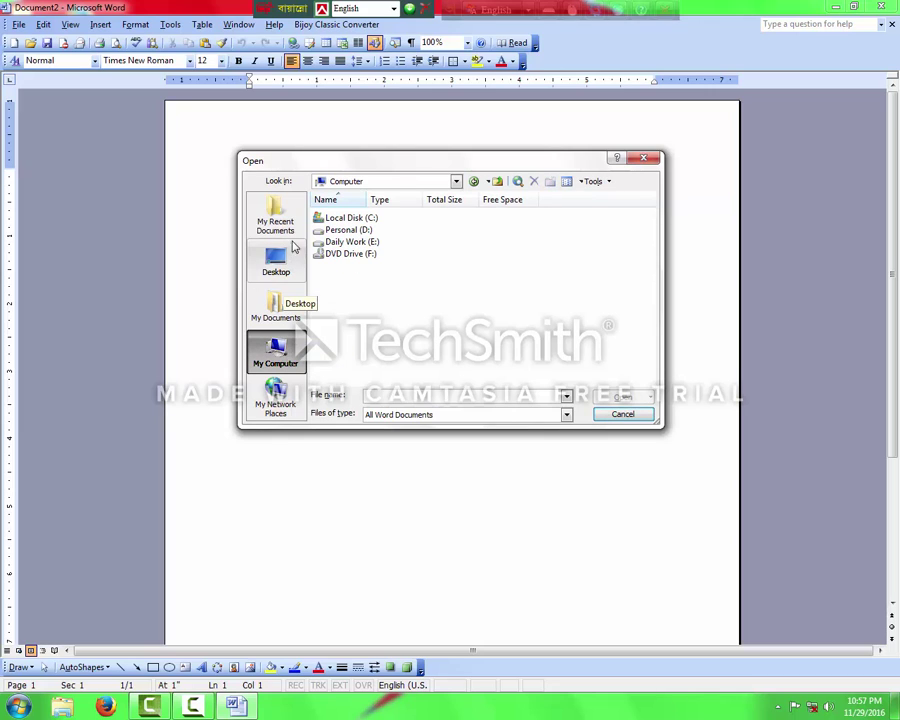
pyautogui.doubleClick(345, 230)
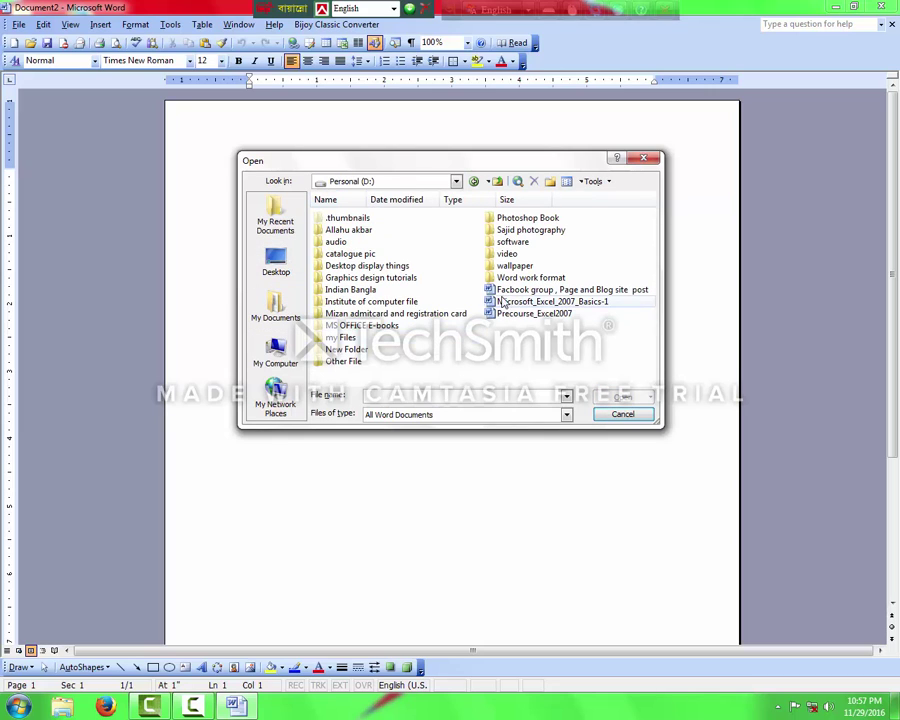
pyautogui.click(627, 395)
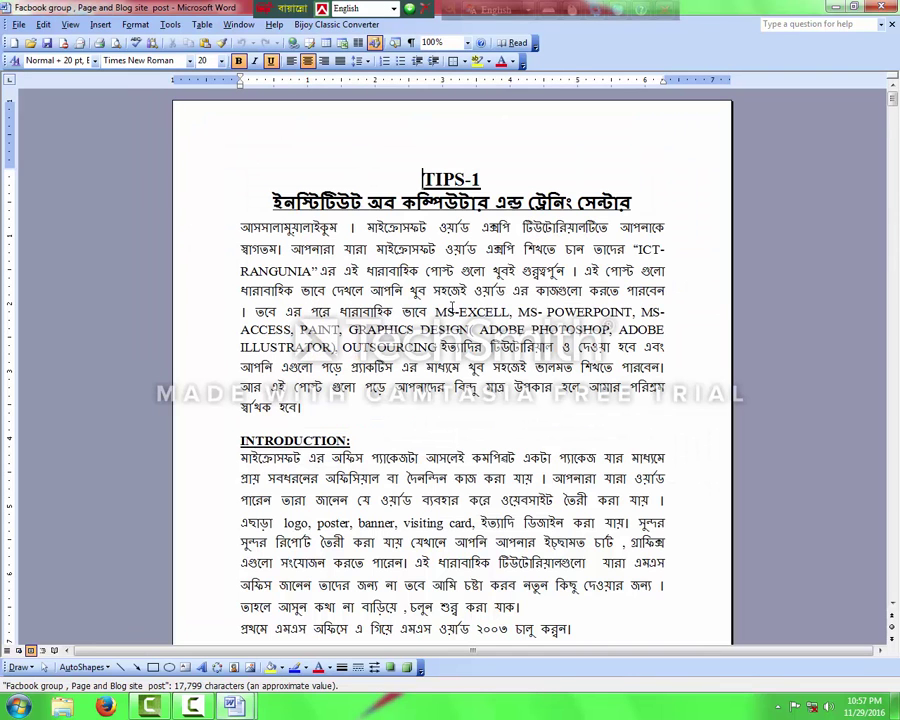
# - Start a Save As to the Desktop, keeping Word Document as the file type
pyautogui.click(18, 24)
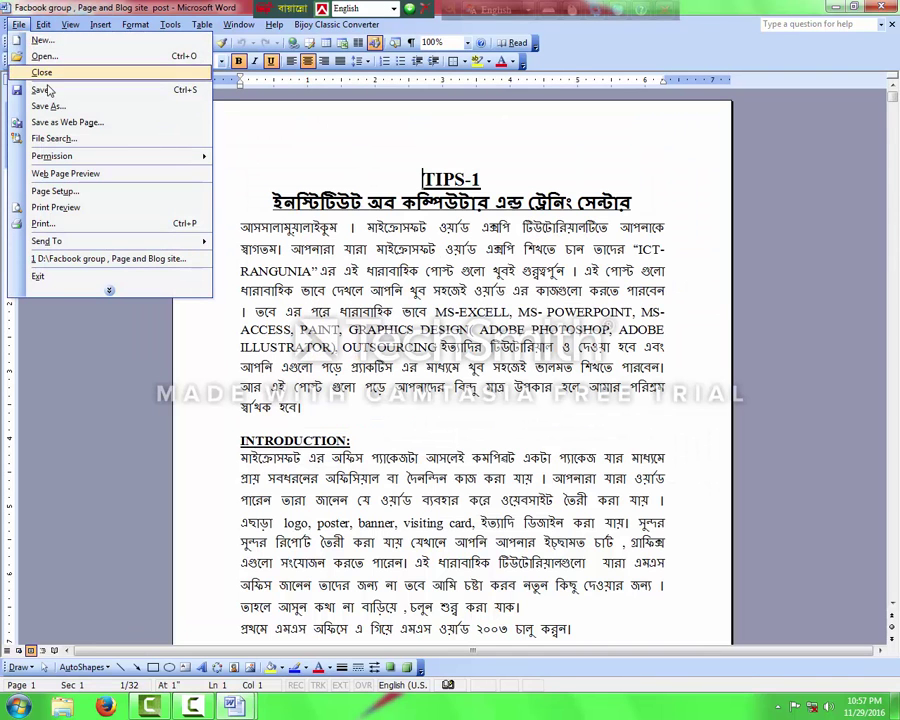
pyautogui.click(45, 106)
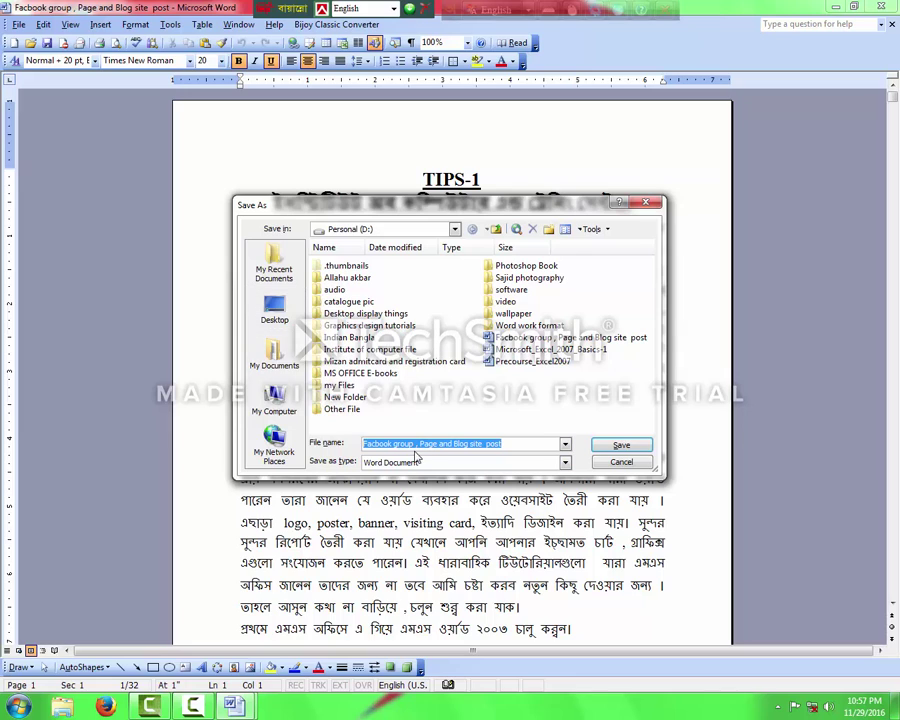
pyautogui.click(276, 320)
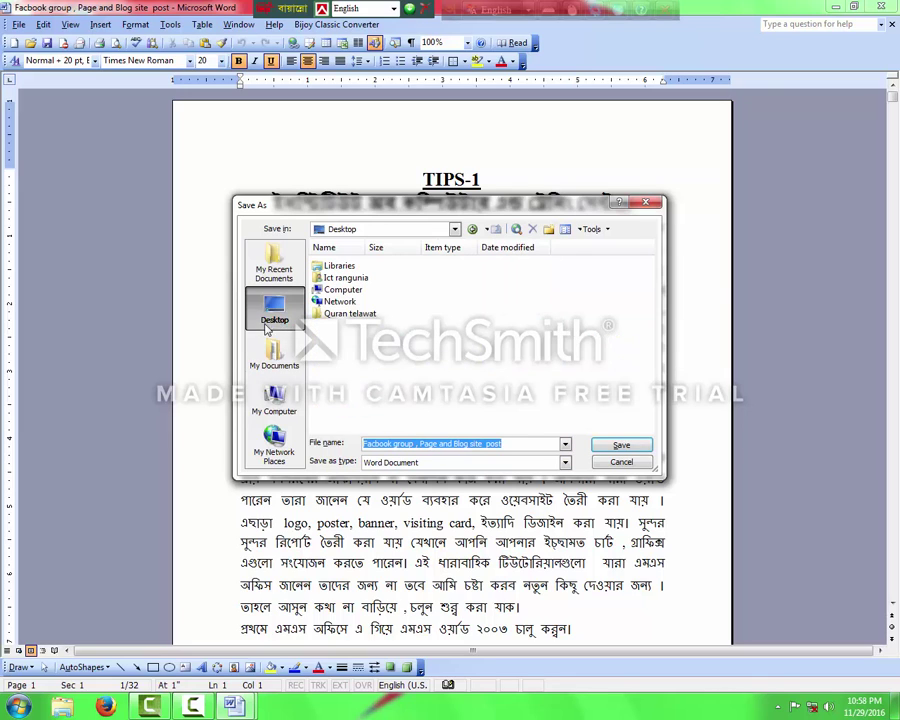
pyautogui.click(540, 465)
pyautogui.click(540, 467)
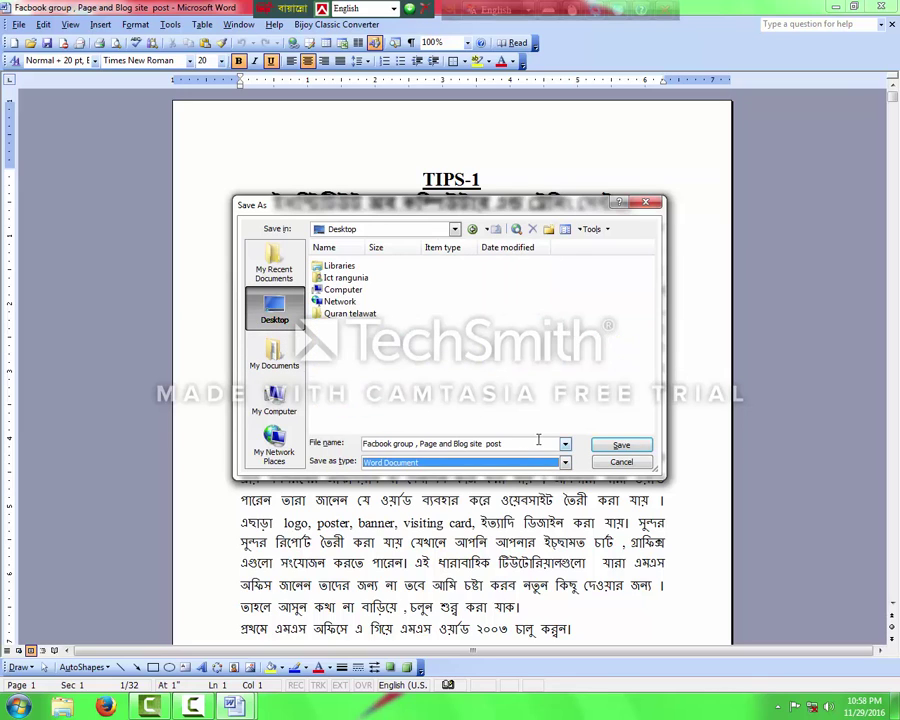
# - Change the file name to 'uhujghjgjhghgjgh', cancel the save, and close the TIPS-1 document
pyautogui.hotkey('shift', 'Tab')
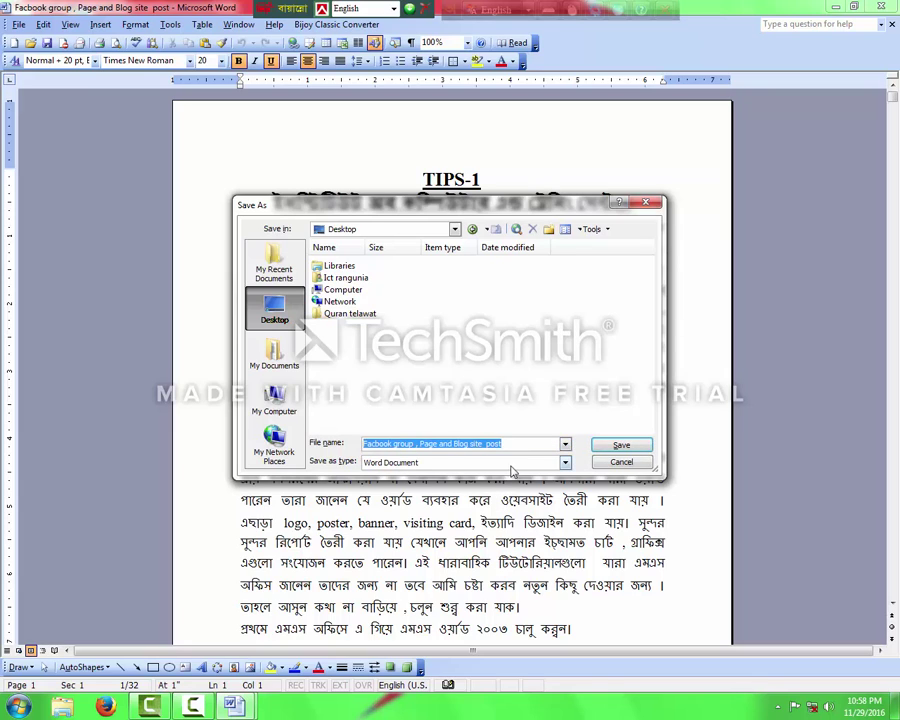
pyautogui.press('BackSpace')
pyautogui.write('uhujghjgjhghgjgh')
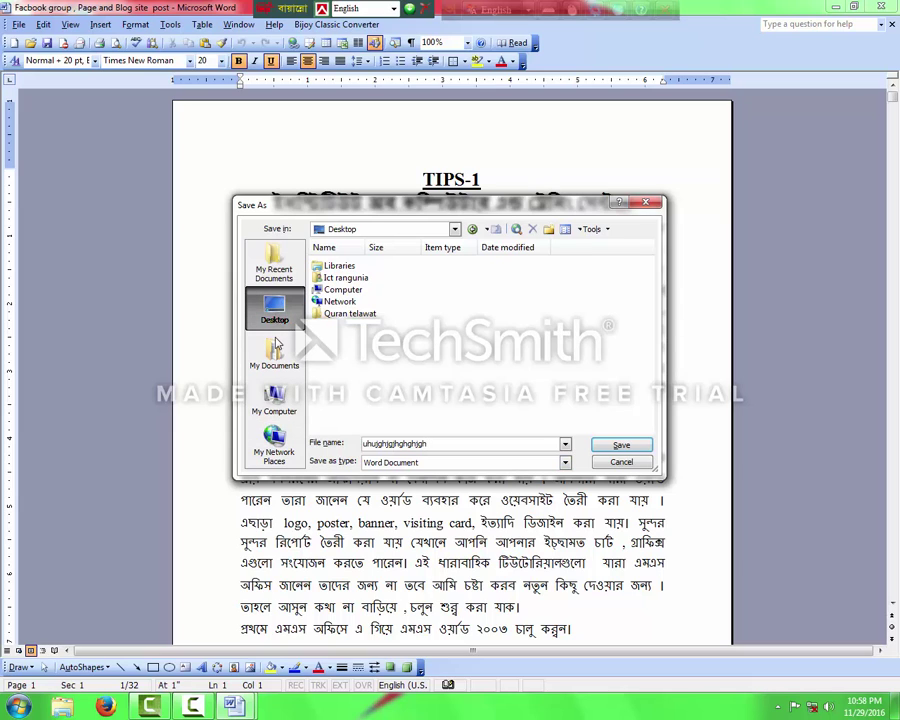
pyautogui.click(632, 462)
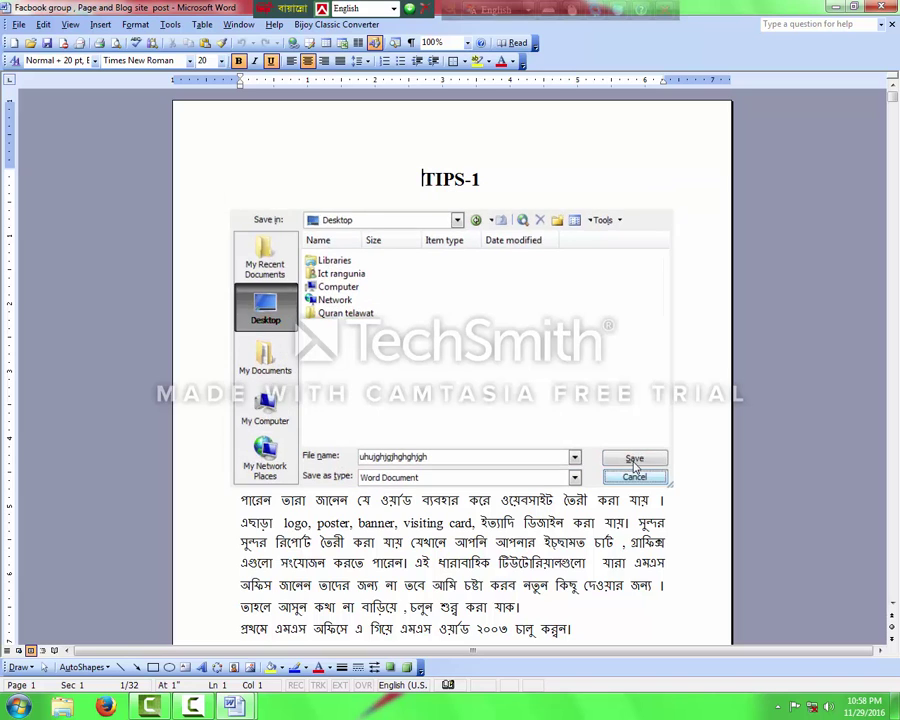
pyautogui.click(19, 24)
pyautogui.click(36, 72)
# - Show the File menu of the blank Document2, ending on its Page Setup entry
pyautogui.click(14, 43)
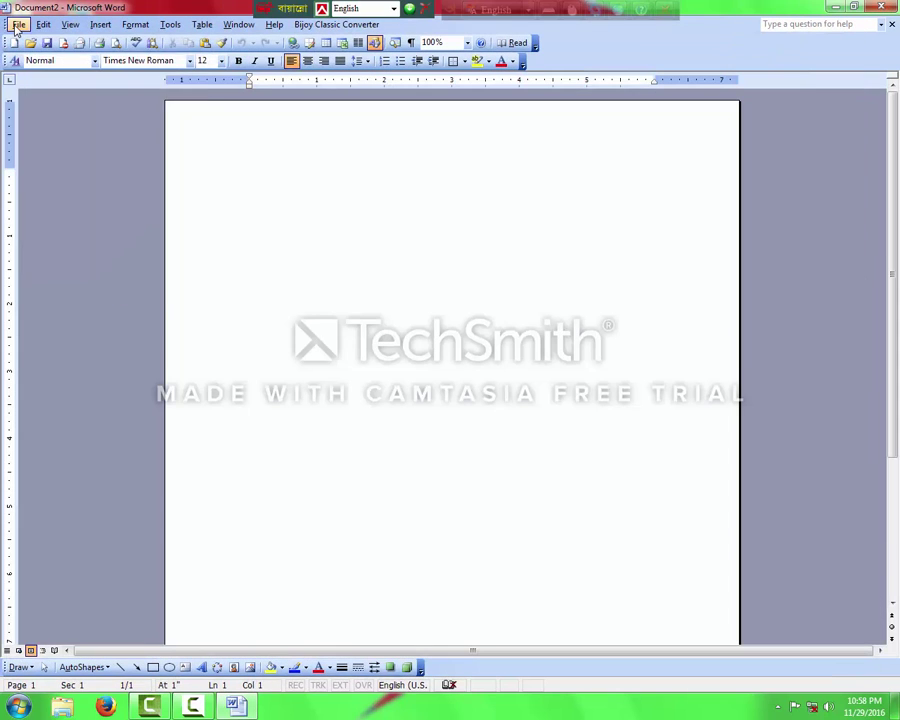
pyautogui.click(17, 25)
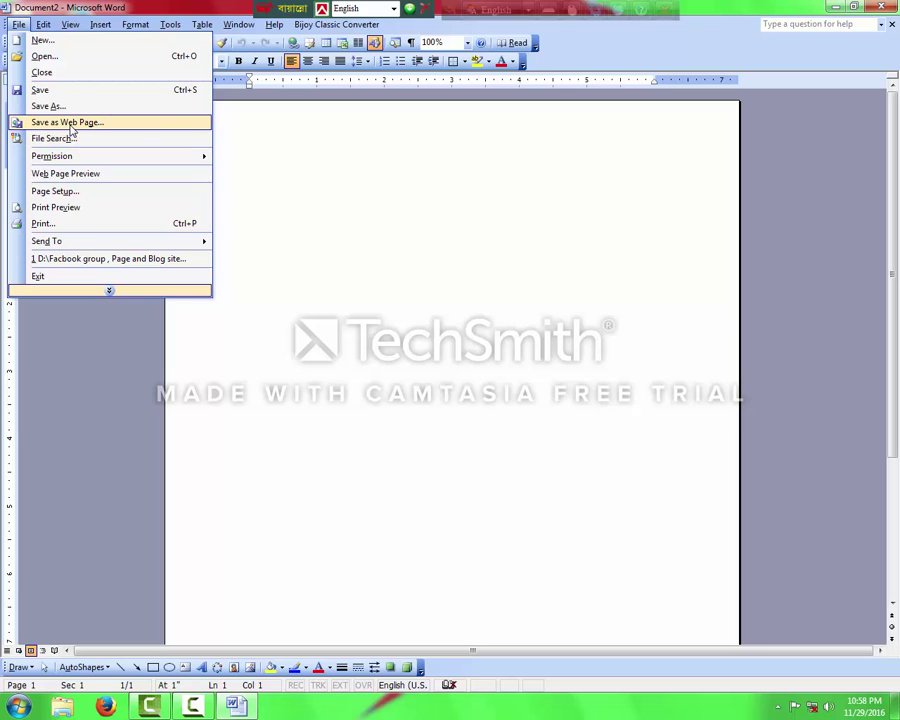
pyautogui.moveTo(70, 158)
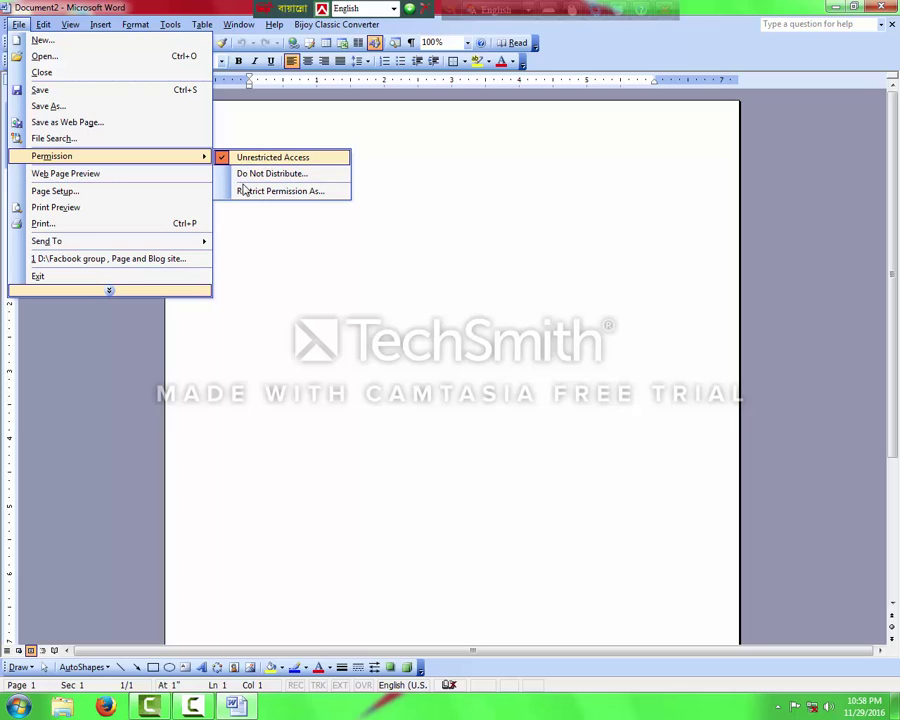
# - In Page Setup, set the Top, Bottom, Left and Right margins to 0.5 inch
pyautogui.click(117, 195)
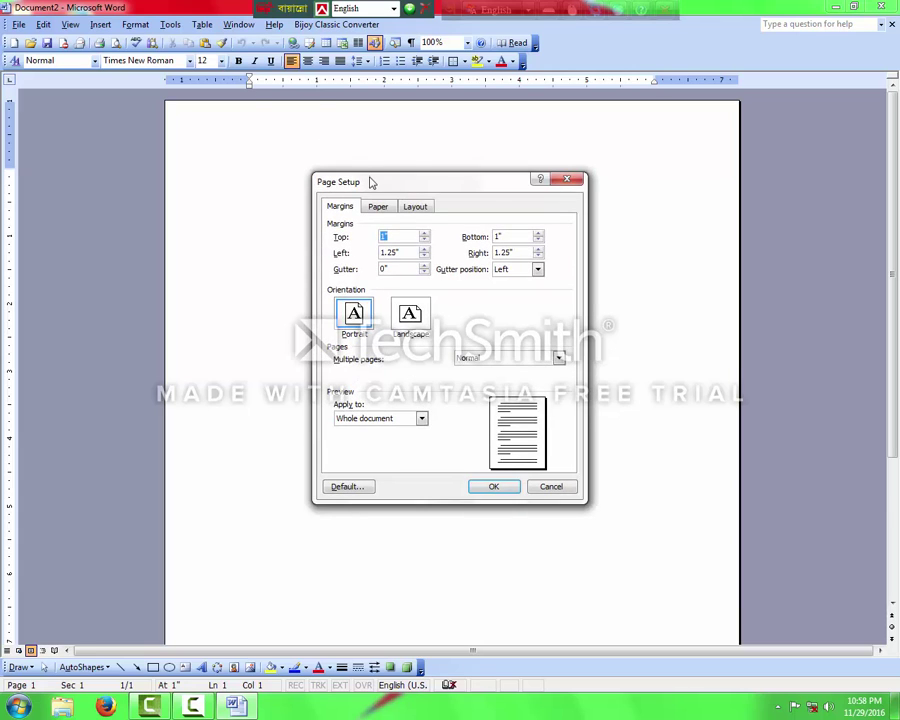
pyautogui.moveTo(370, 181); pyautogui.dragTo(257, 93)
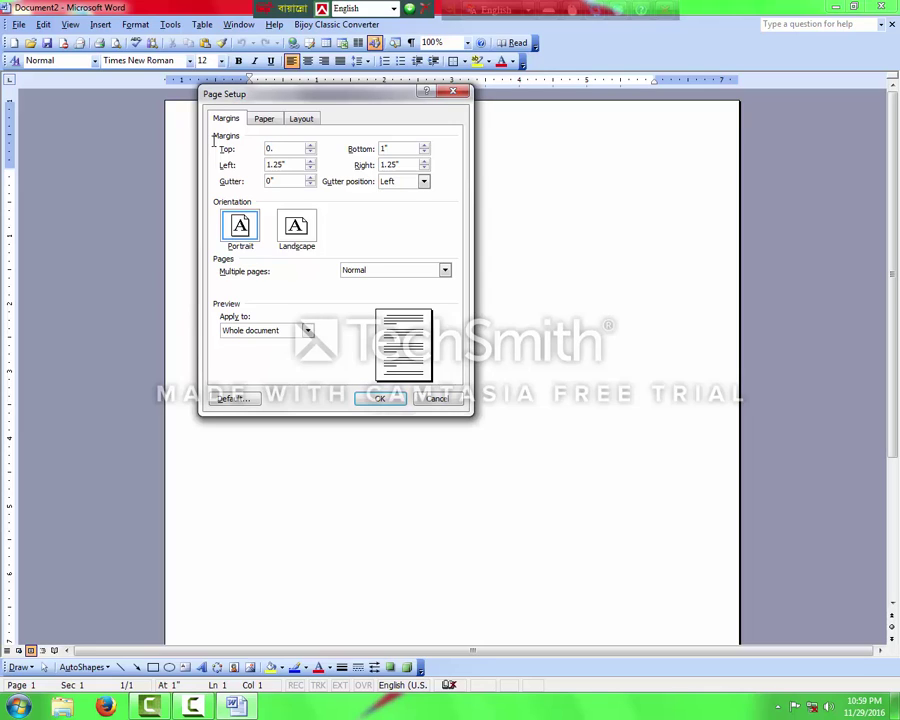
pyautogui.doubleClick(396, 149)
pyautogui.write('0.5')
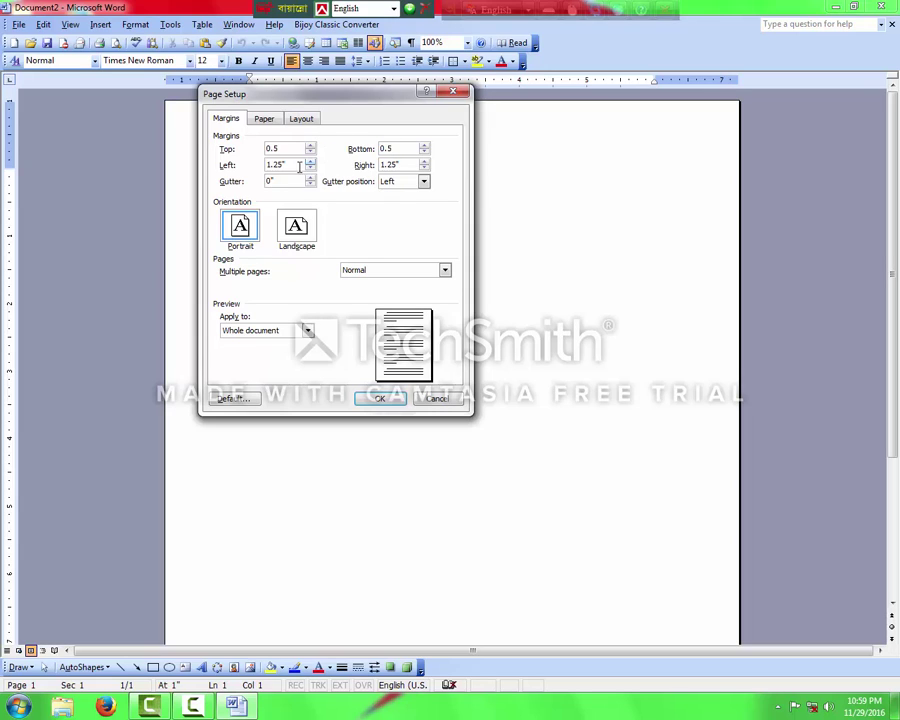
pyautogui.press('Tab')
pyautogui.write('0.')
pyautogui.press('Tab')
pyautogui.press('Tab')
pyautogui.write('0')
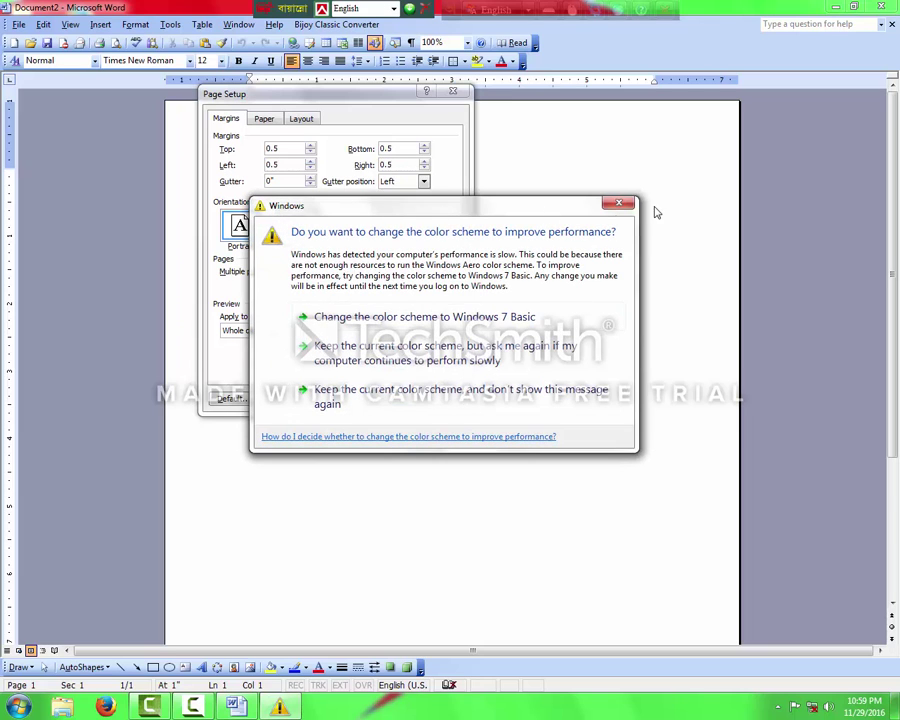
# - Dismiss the colour scheme prompt, choose Landscape orientation, and apply the page settings
pyautogui.click(628, 204)
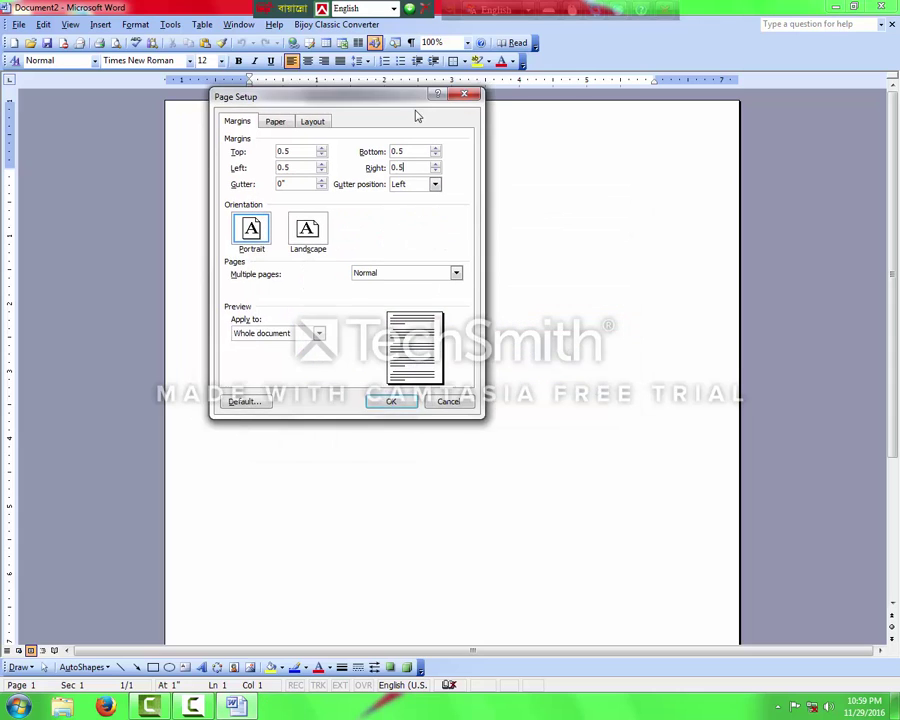
pyautogui.moveTo(371, 110); pyautogui.dragTo(486, 160)
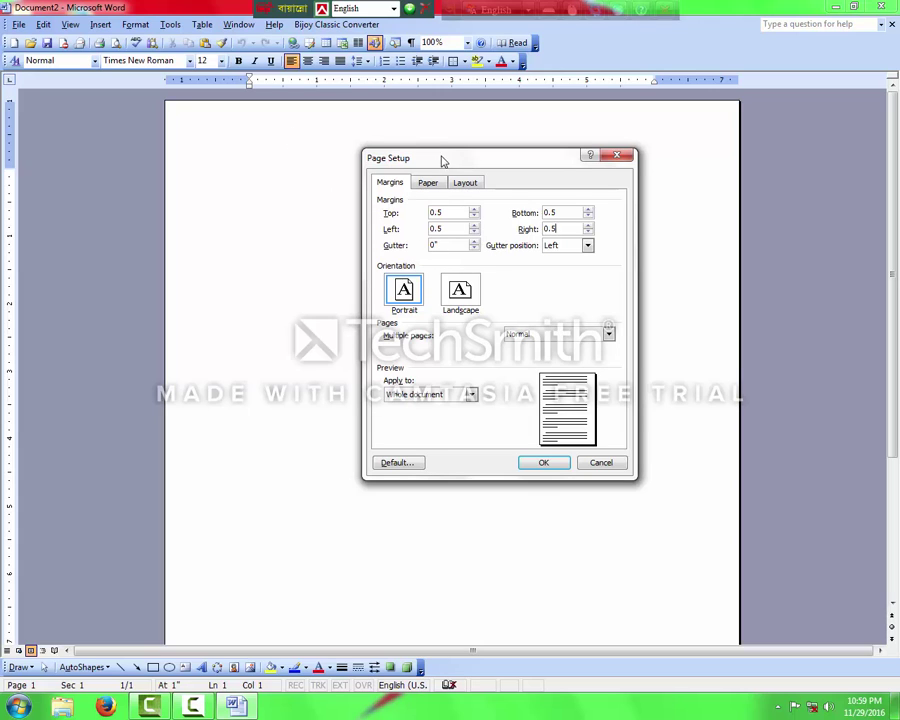
pyautogui.moveTo(440, 158); pyautogui.dragTo(402, 138)
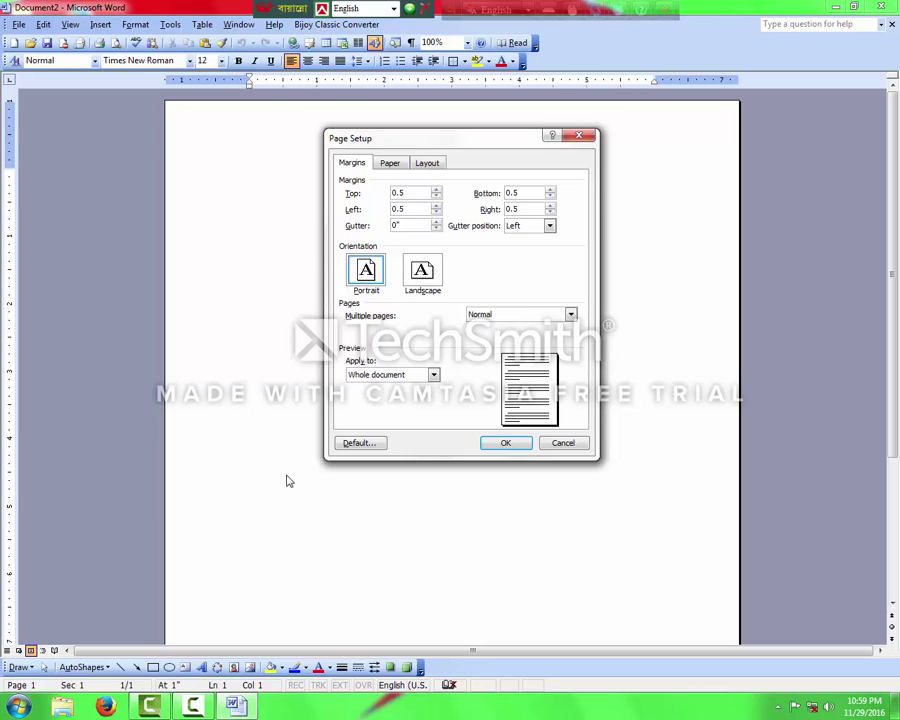
pyautogui.click(415, 278)
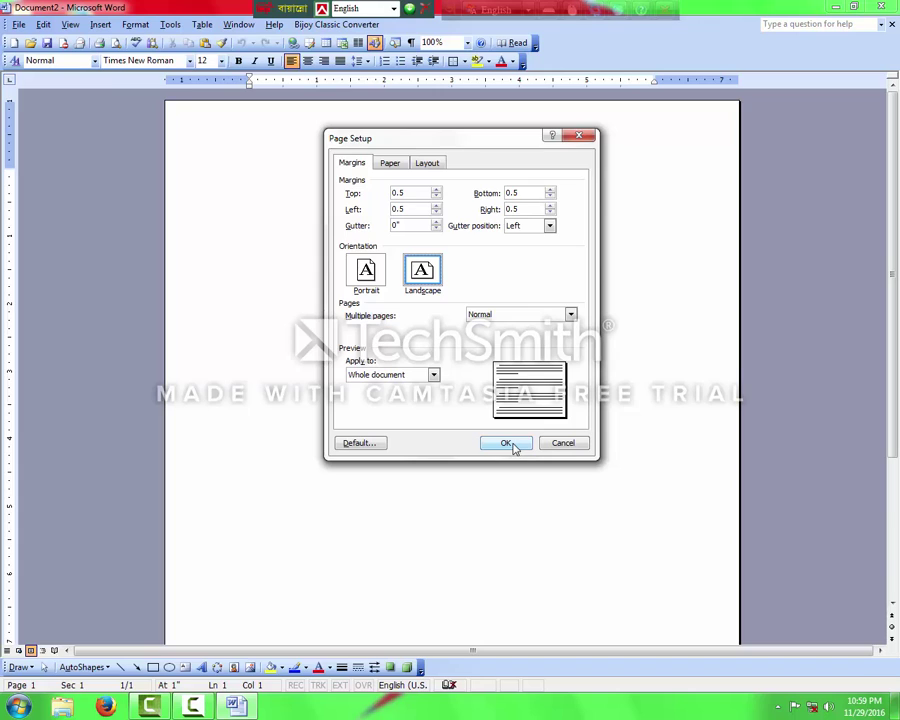
pyautogui.click(513, 446)
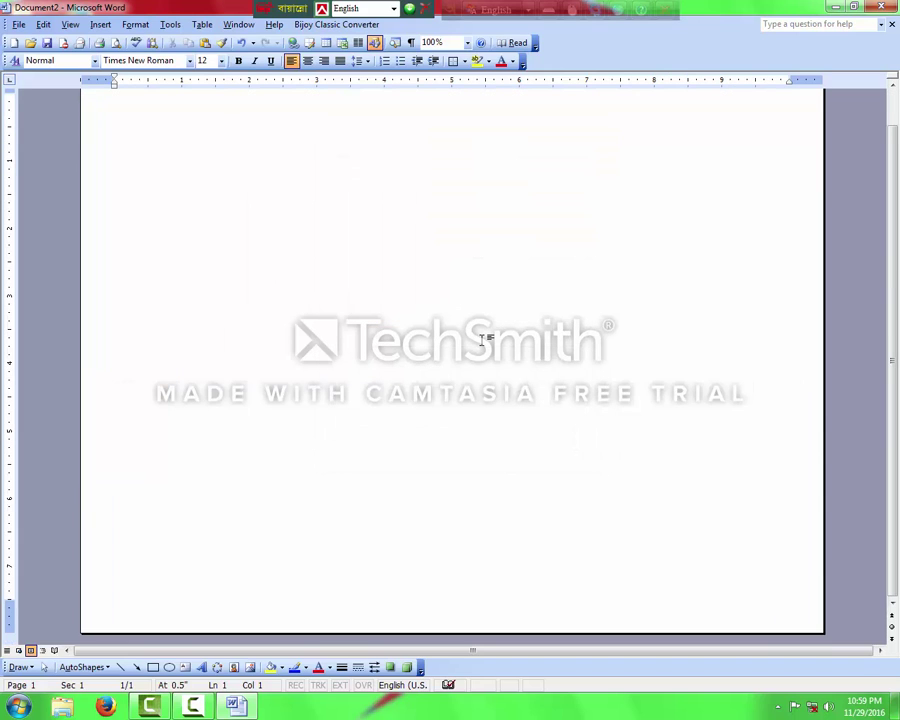
# - Set the page orientation to Portrait in Page Setup, leaving the 0.5-inch margins unchanged
pyautogui.scroll(1, 483, 340)
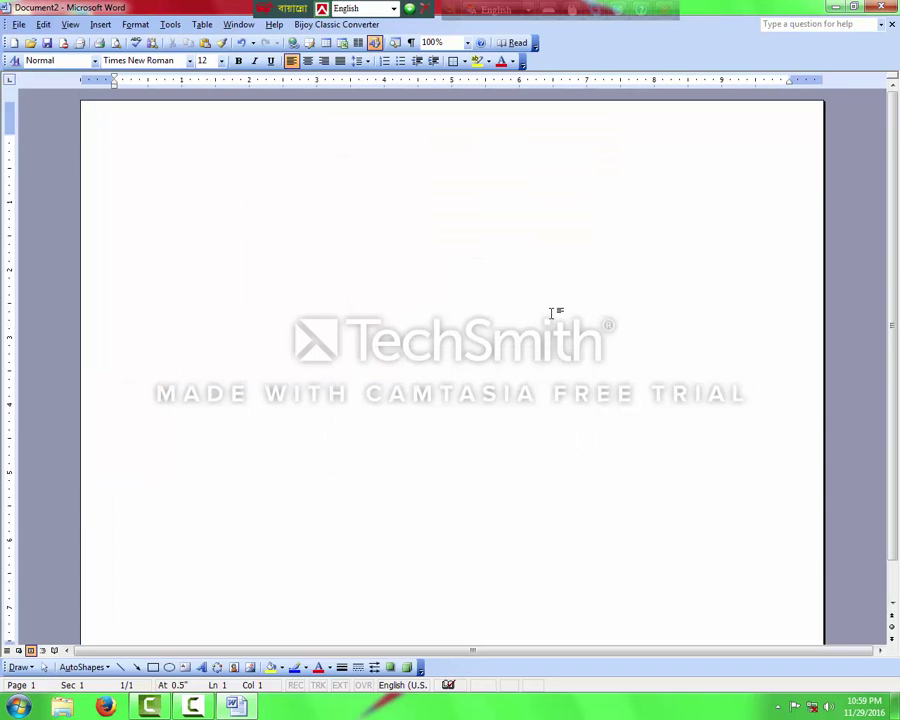
pyautogui.click(19, 25)
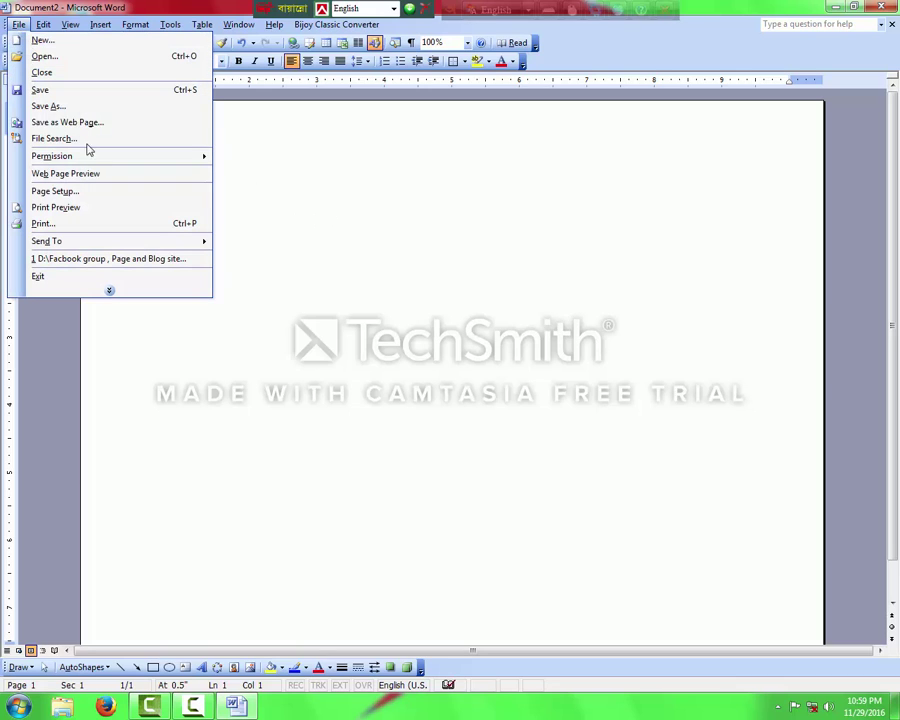
pyautogui.click(101, 200)
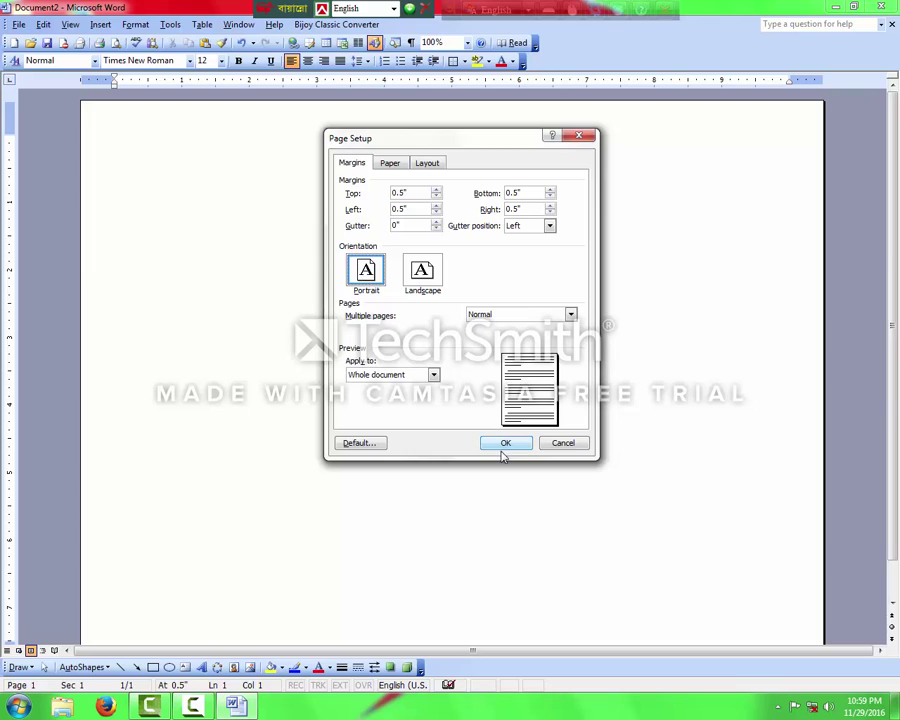
pyautogui.click(505, 444)
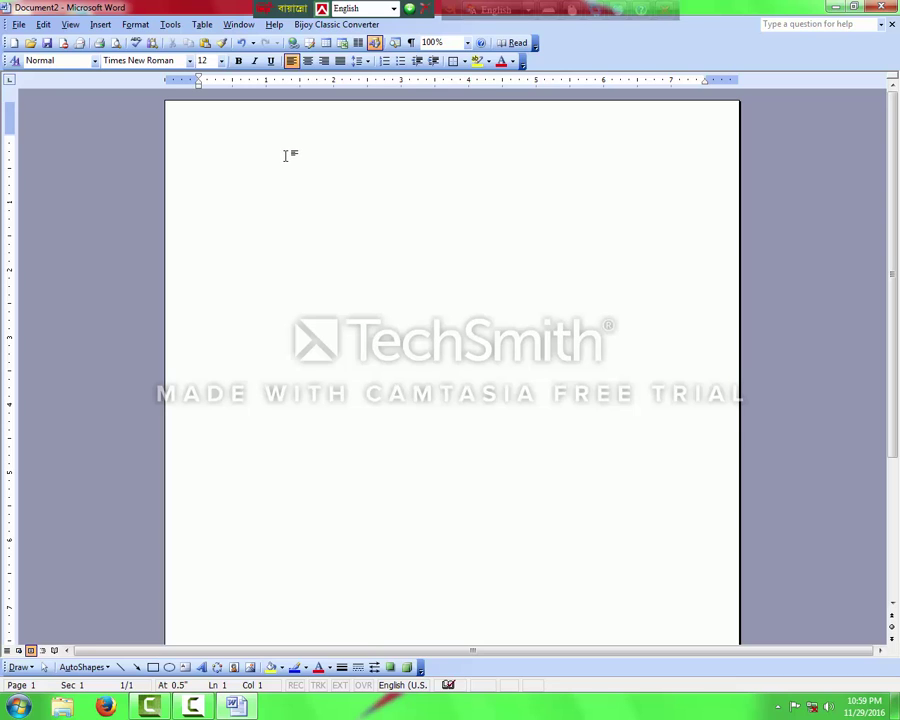
# - Choose A4 210 x 297 mm as the paper size in Page Setup
pyautogui.click(12, 28)
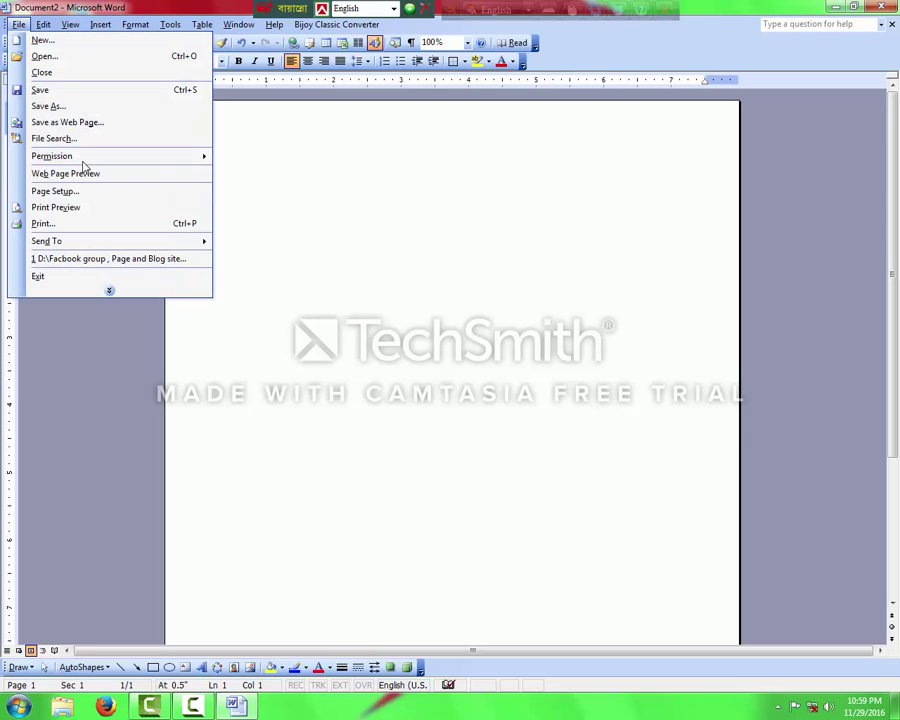
pyautogui.click(92, 192)
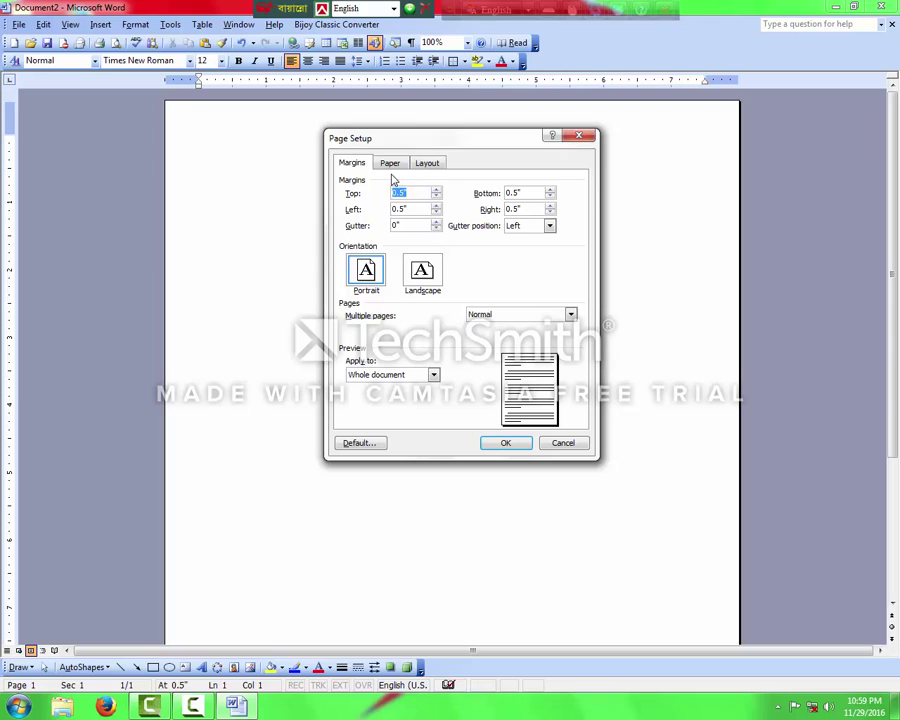
pyautogui.click(391, 165)
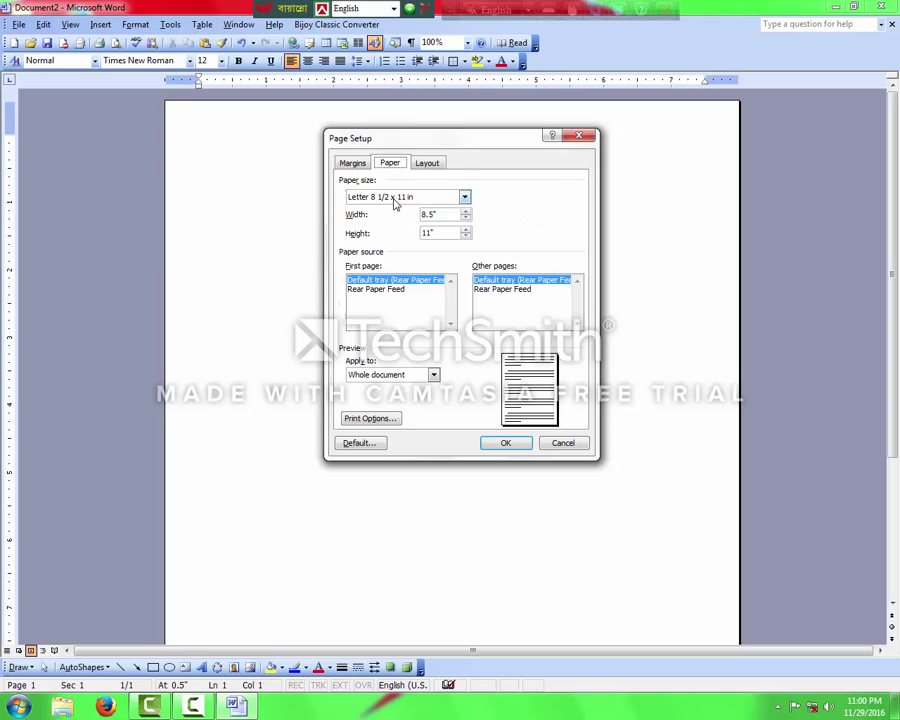
pyautogui.click(395, 200)
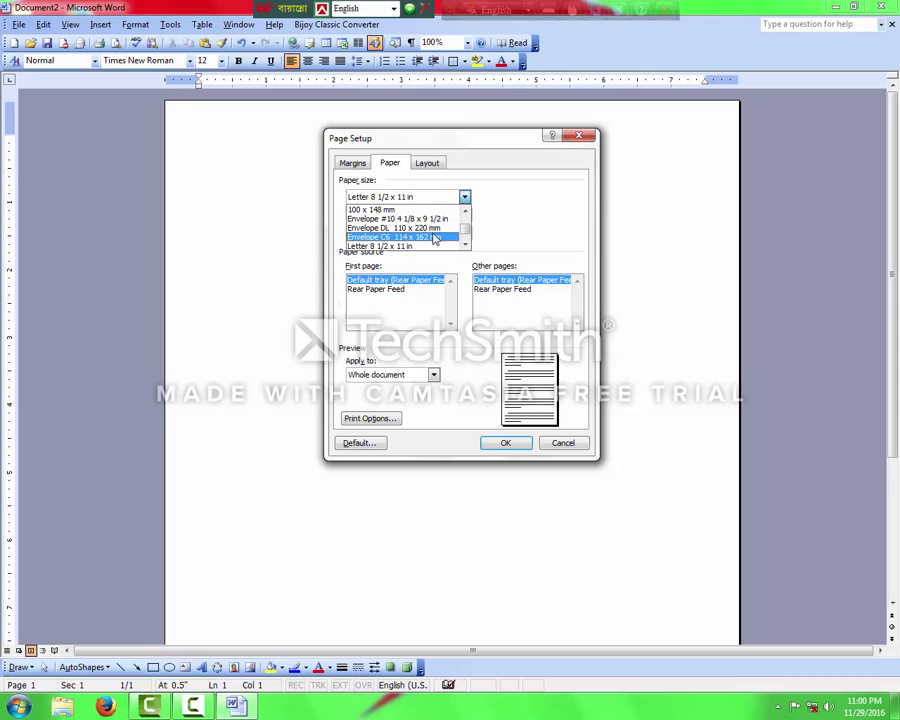
pyautogui.scroll(-5, 434, 238)
pyautogui.scroll(1, 434, 238)
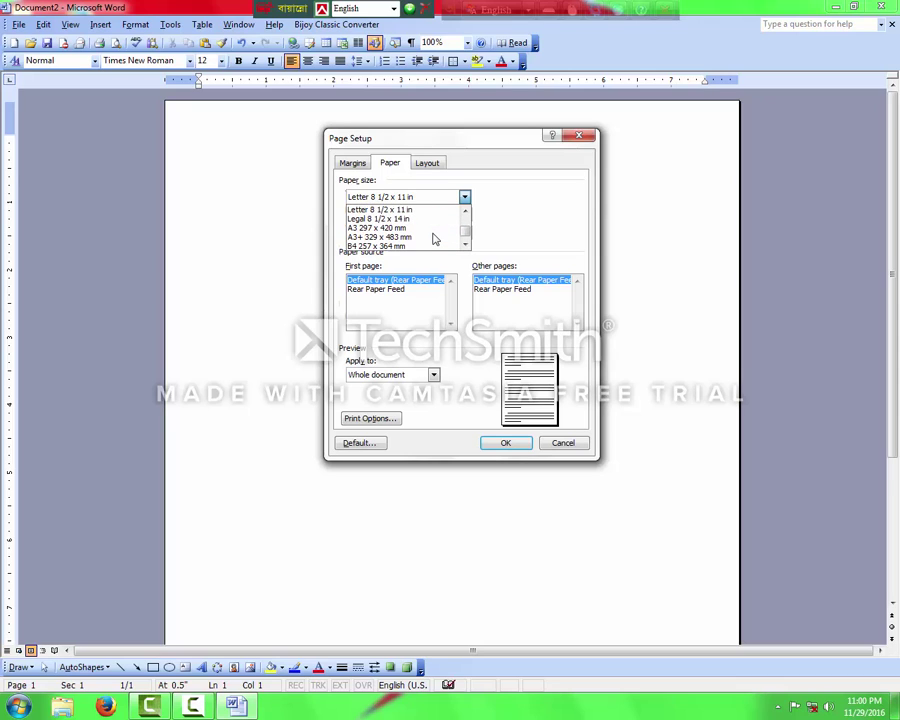
pyautogui.scroll(1, 434, 238)
pyautogui.scroll(2, 434, 238)
pyautogui.scroll(1, 434, 238)
pyautogui.scroll(1, 434, 238)
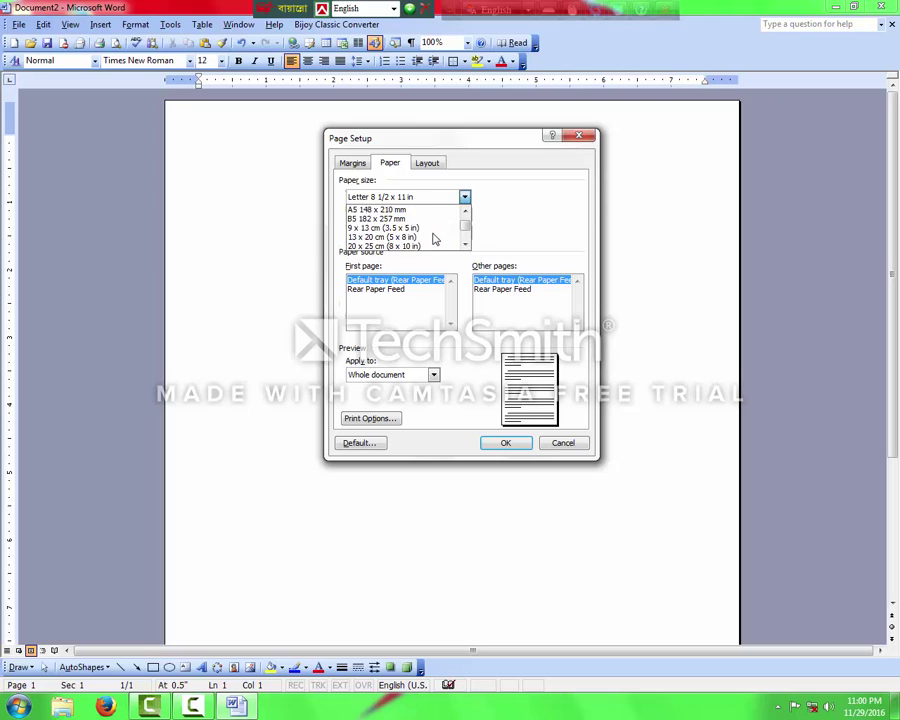
pyautogui.scroll(1, 434, 238)
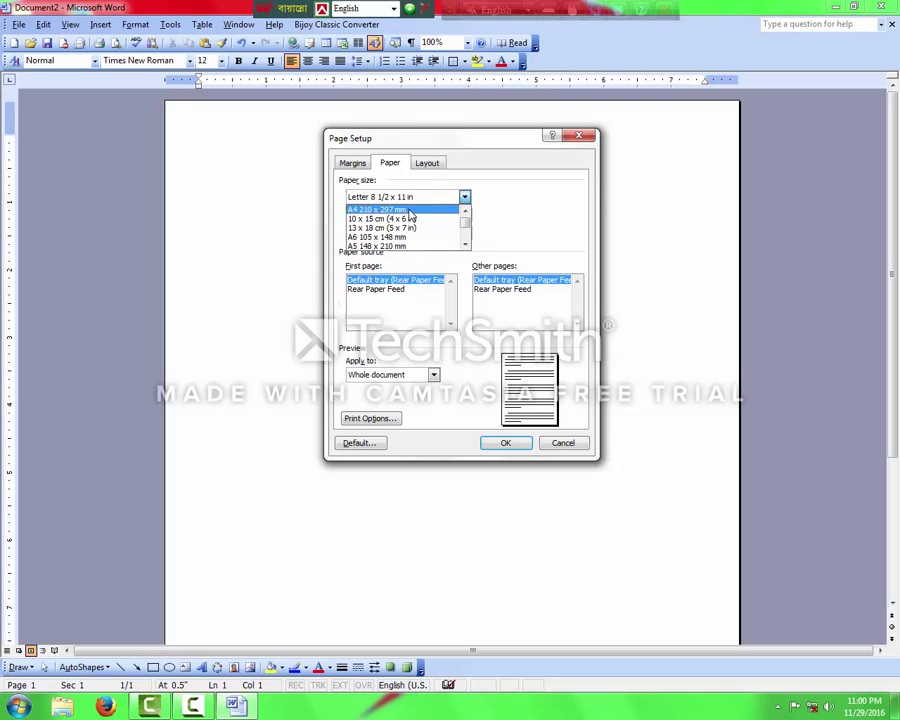
pyautogui.click(408, 210)
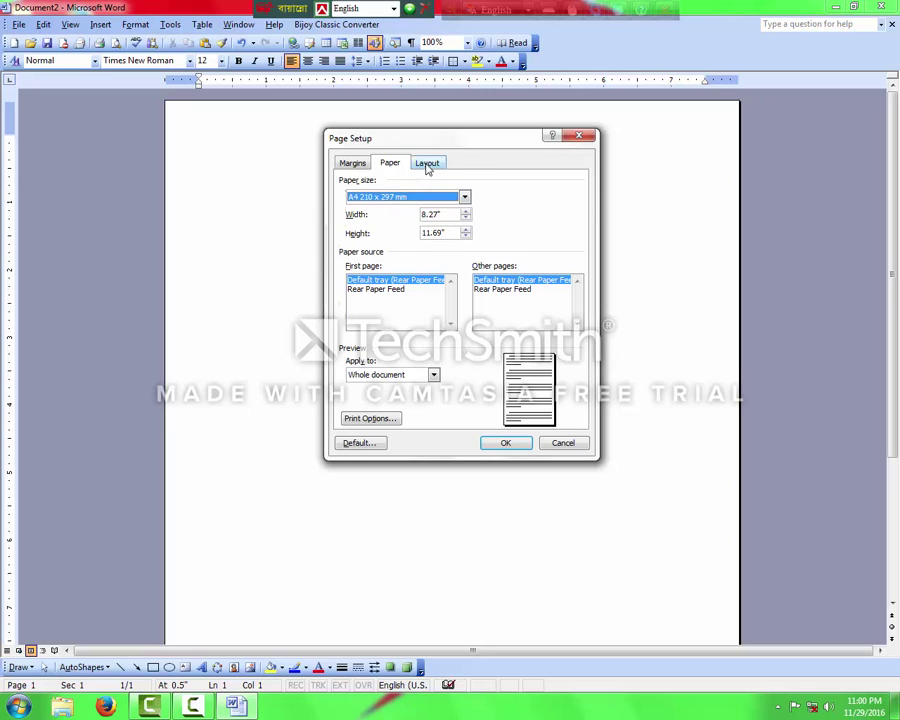
# - Review the Margins and Paper tabs and apply the 0.5-inch margins
pyautogui.click(426, 165)
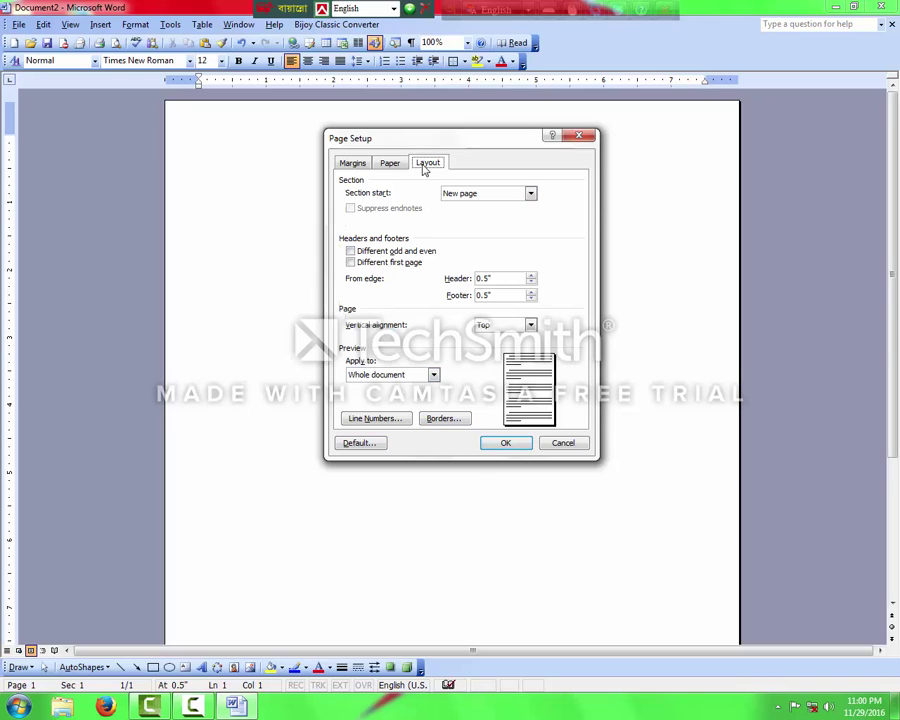
pyautogui.click(354, 163)
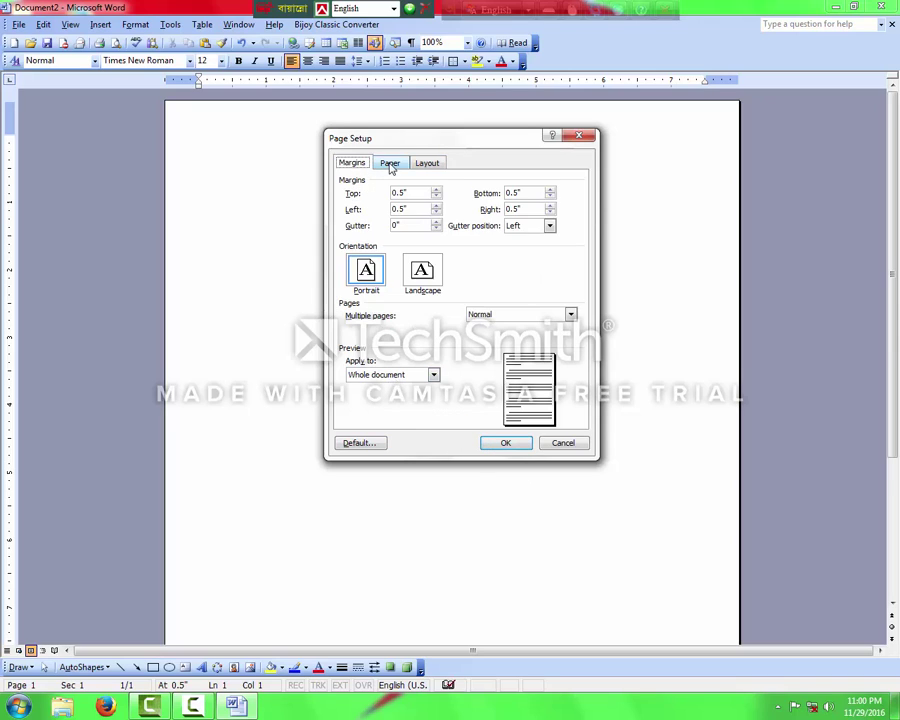
pyautogui.click(389, 164)
pyautogui.click(355, 165)
pyautogui.click(382, 166)
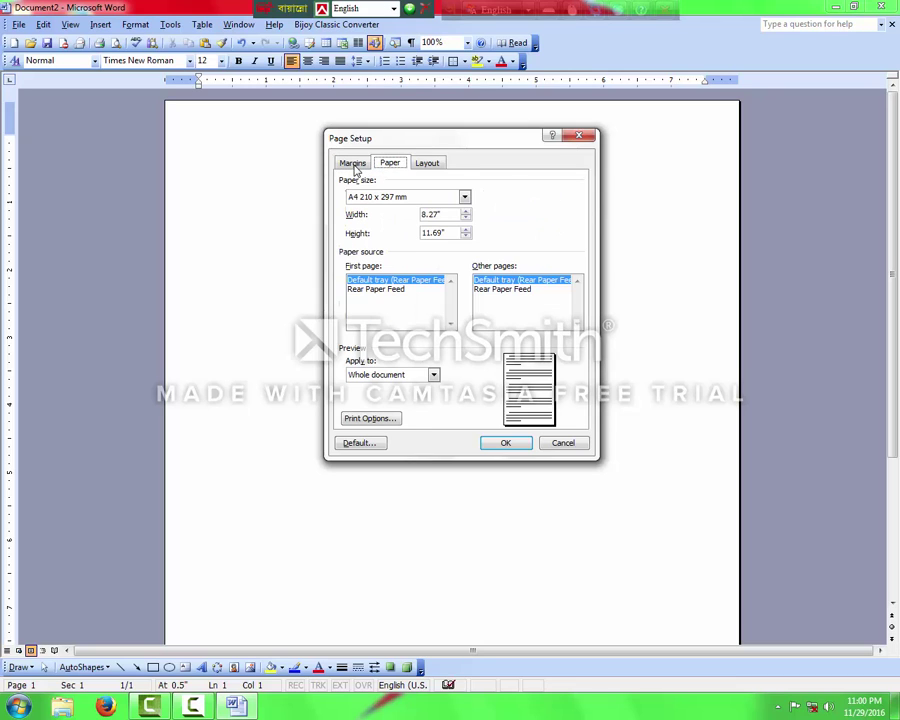
pyautogui.click(356, 165)
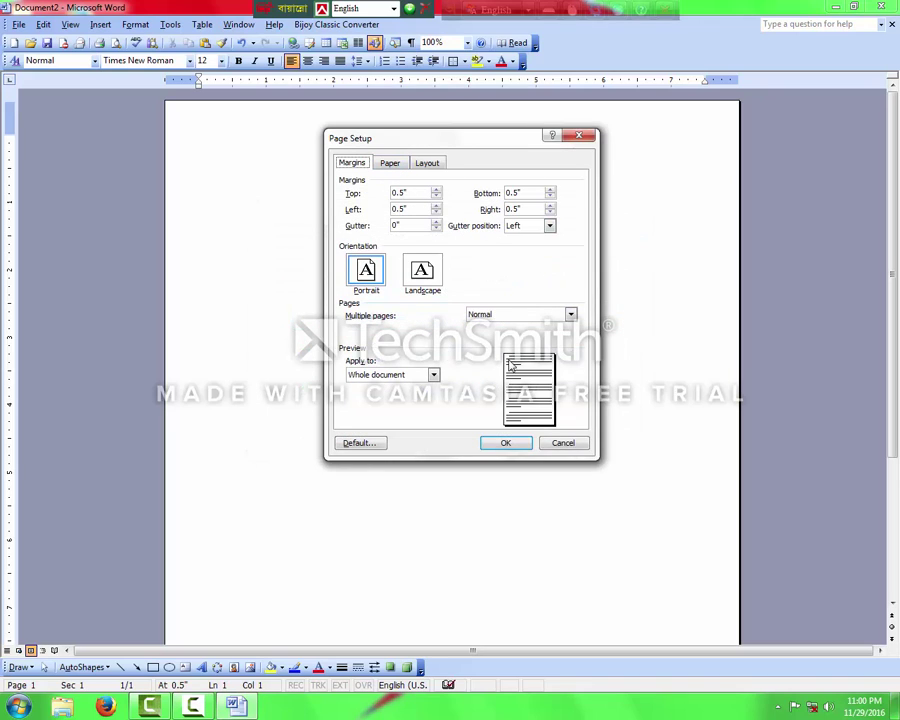
pyautogui.click(508, 445)
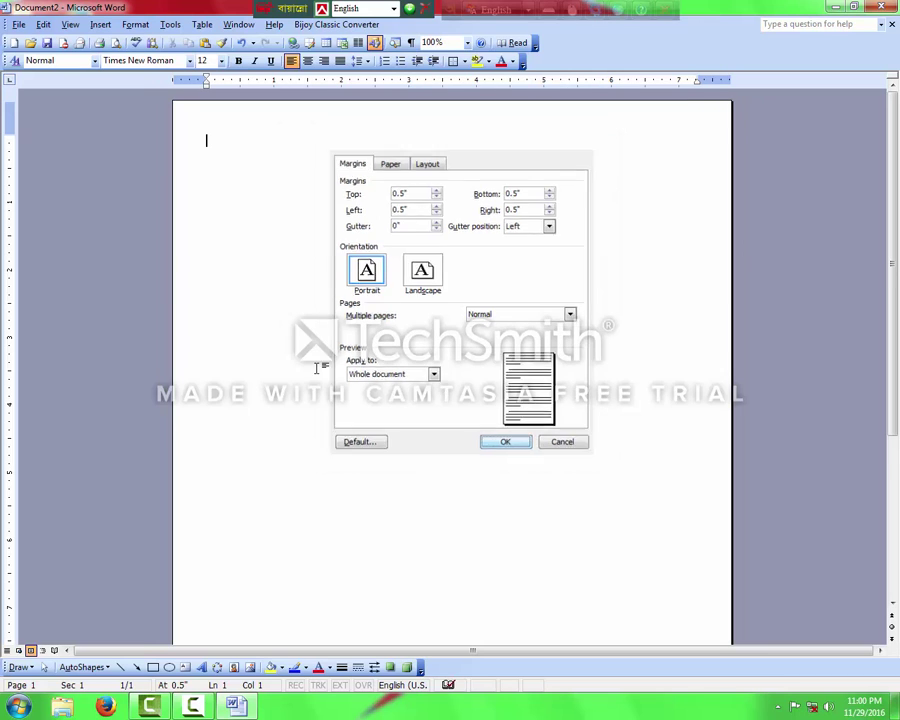
pyautogui.click(18, 24)
pyautogui.click(127, 210)
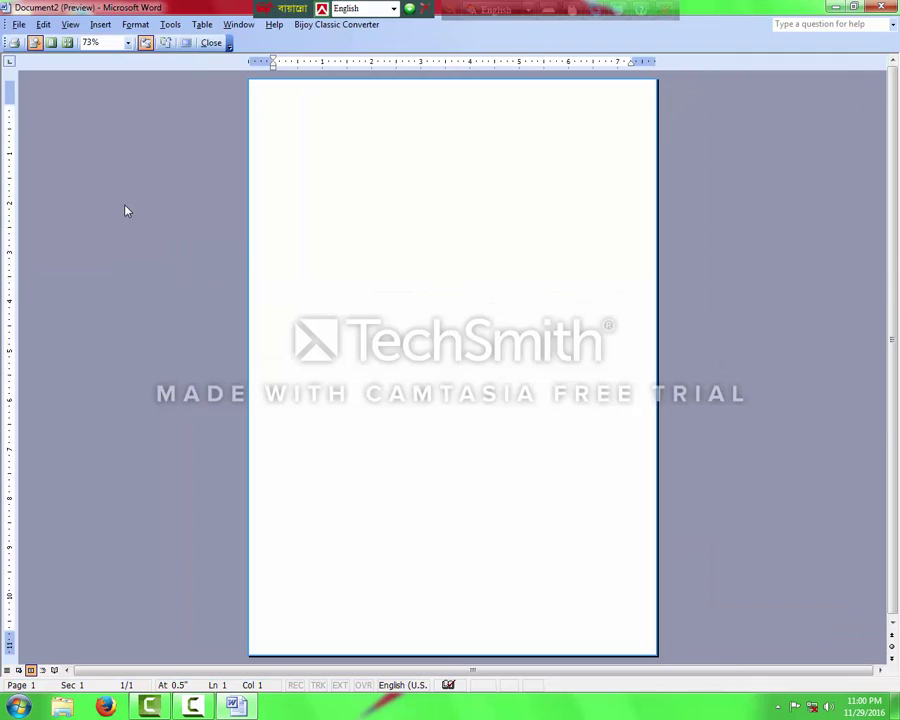
pyautogui.click(335, 228)
pyautogui.click(335, 228)
pyautogui.click(335, 228)
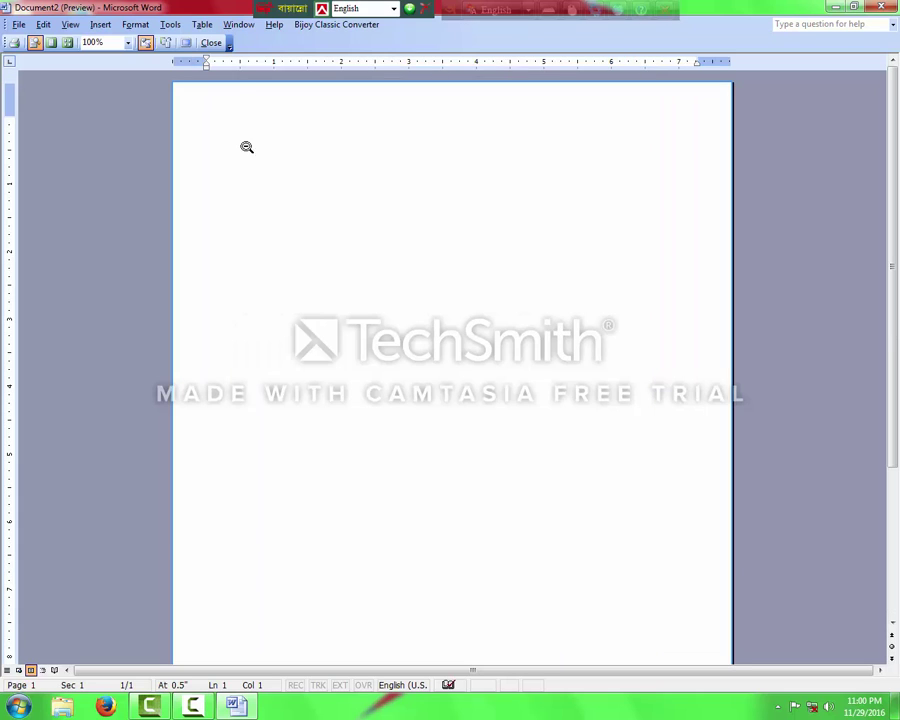
pyautogui.click(211, 43)
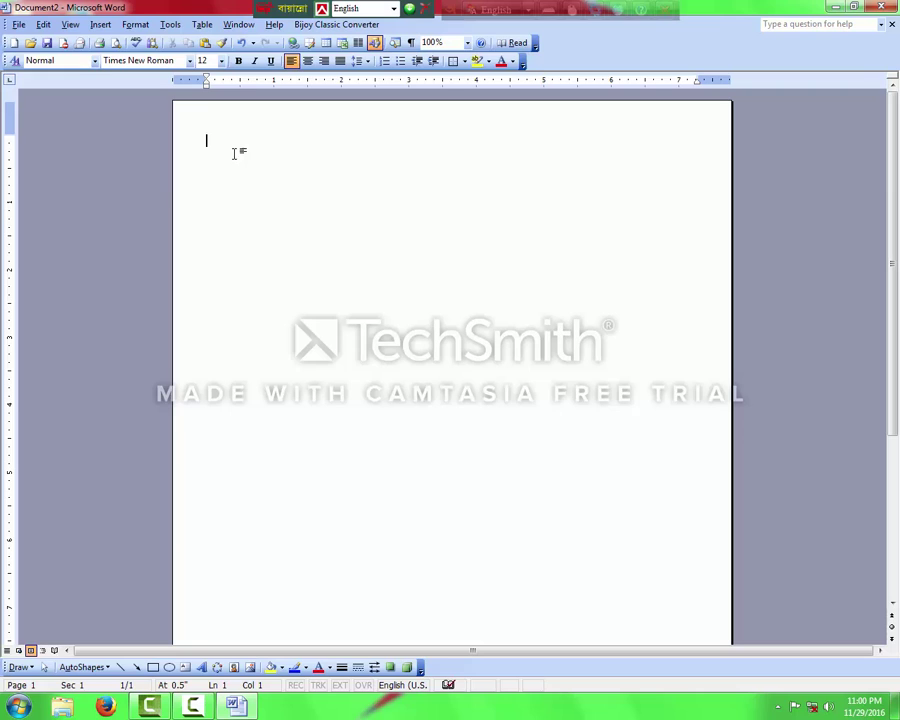
pyautogui.click(18, 24)
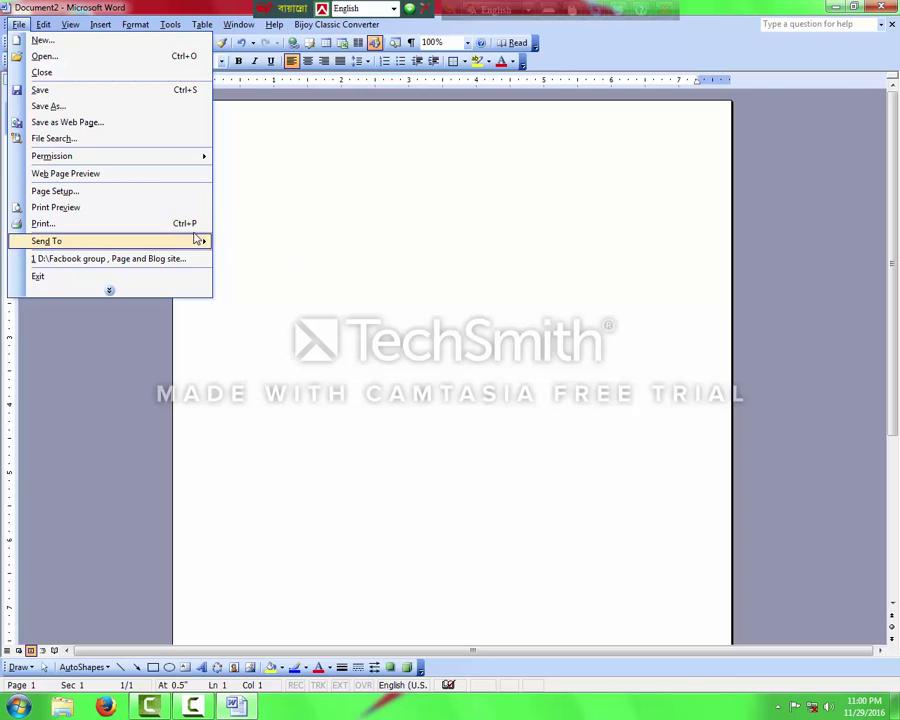
# - Select the EPSON L130 Series printer in the Print dialog
pyautogui.click(128, 223)
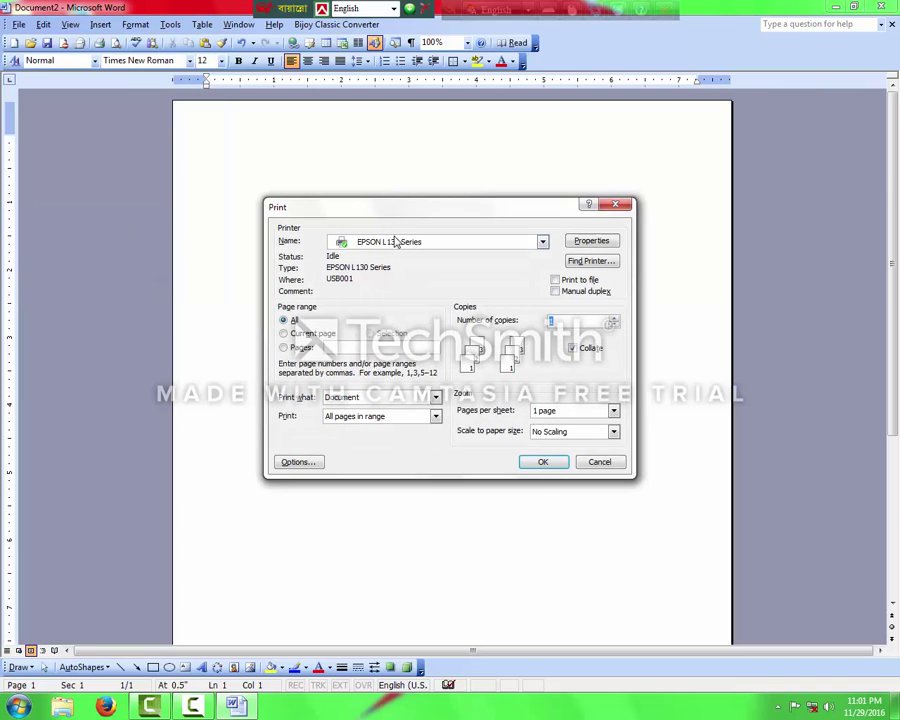
pyautogui.click(395, 243)
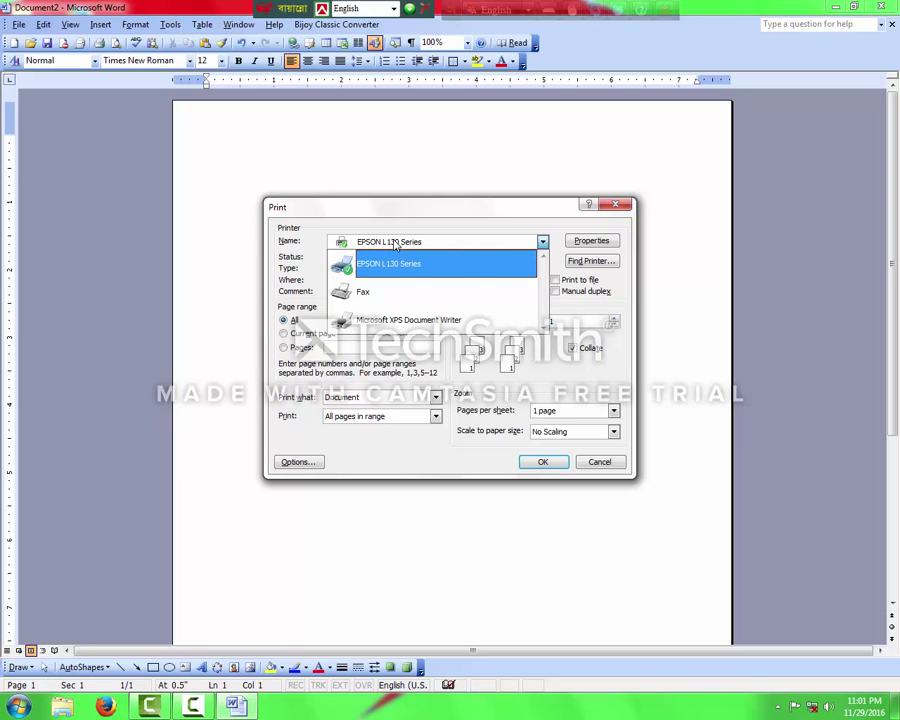
pyautogui.click(395, 245)
pyautogui.moveTo(400, 210); pyautogui.dragTo(393, 153)
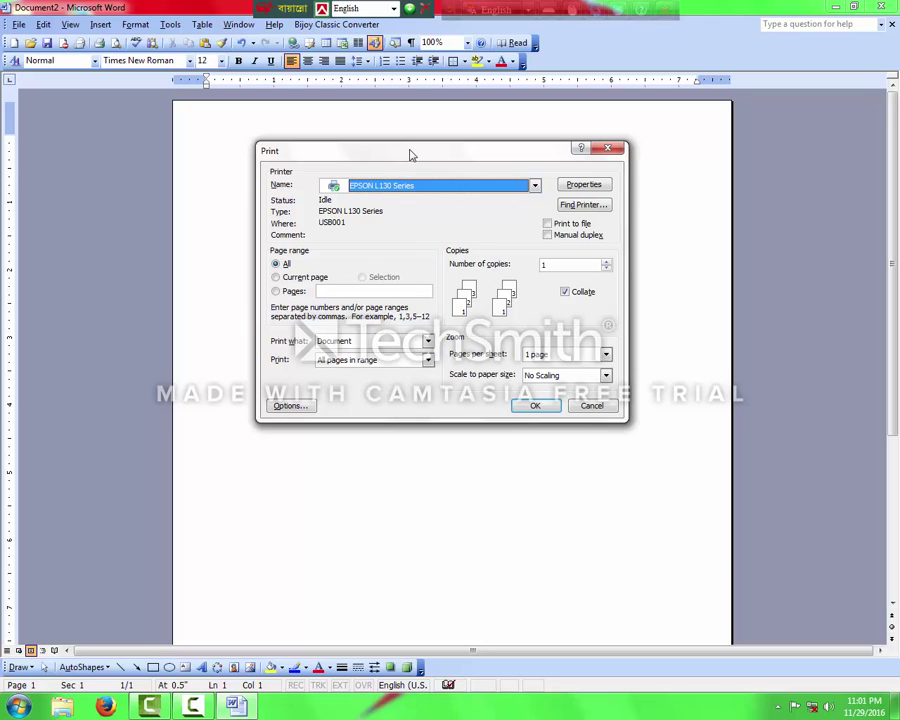
pyautogui.moveTo(409, 154); pyautogui.dragTo(396, 141)
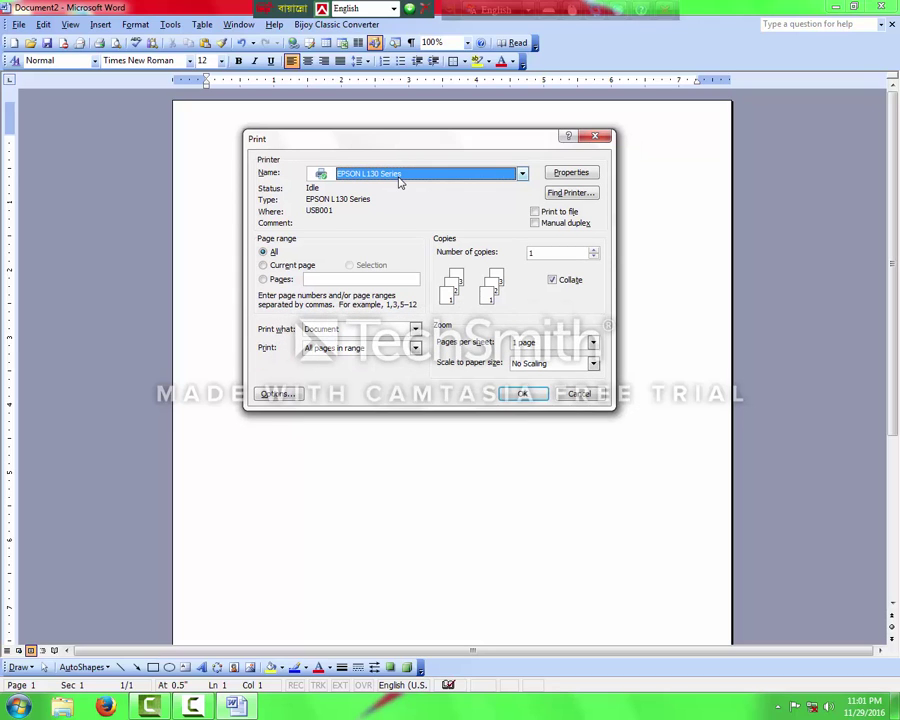
# - Try printing only the current page, then switch back to all pages
pyautogui.click(292, 266)
pyautogui.moveTo(262, 139); pyautogui.dragTo(47, 149)
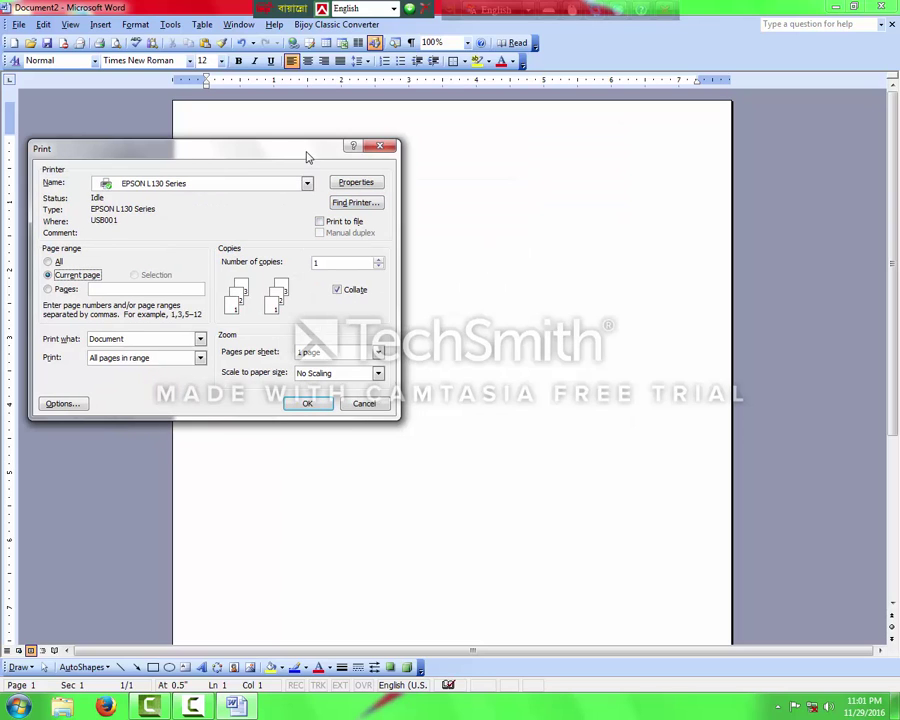
pyautogui.moveTo(307, 154); pyautogui.dragTo(431, 154)
pyautogui.click(216, 276)
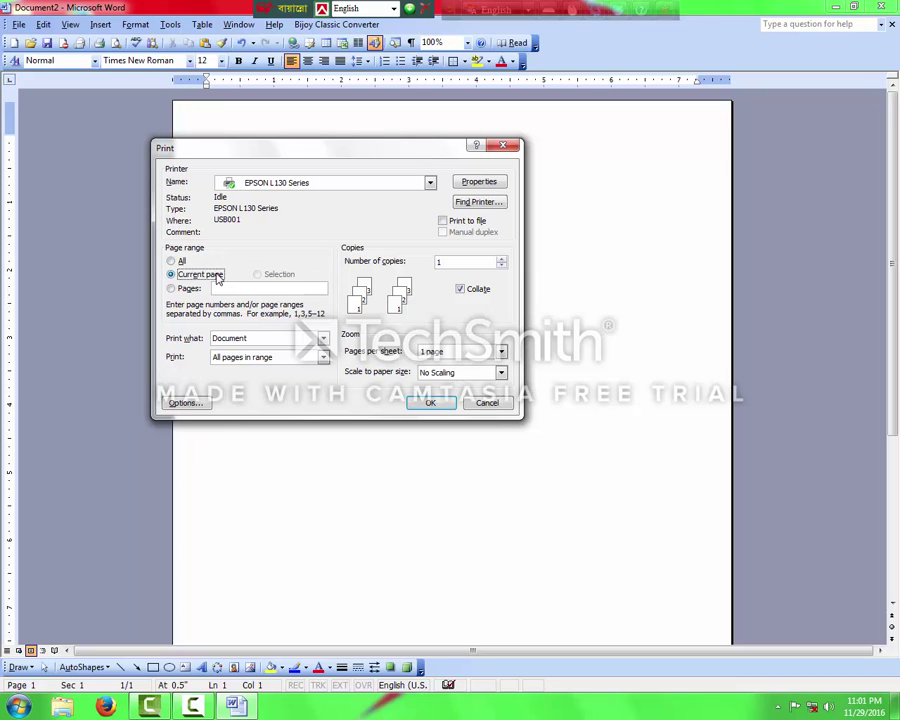
pyautogui.click(176, 261)
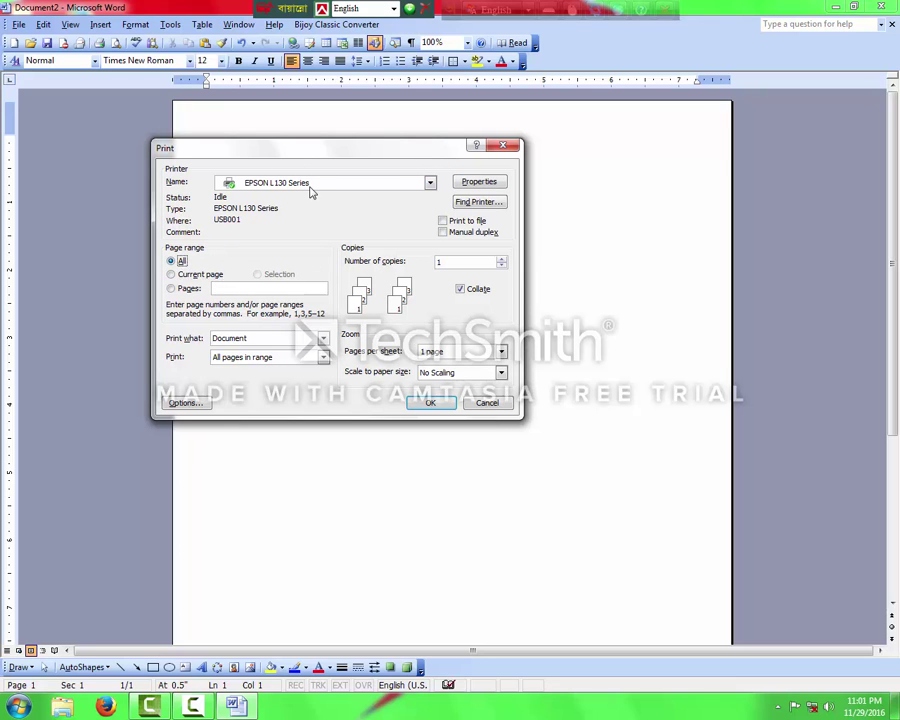
pyautogui.click(623, 203)
pyautogui.moveTo(358, 150); pyautogui.dragTo(449, 151)
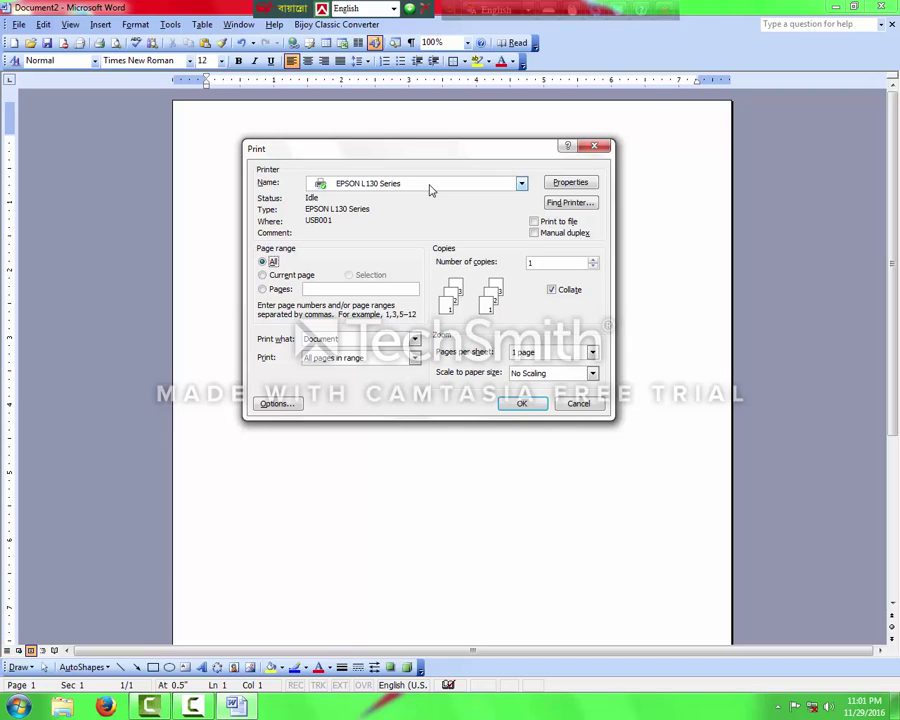
# - Set 4 copies, clear a trial page range, and bring up the printer Properties
pyautogui.doubleClick(537, 262)
pyautogui.click(286, 296)
pyautogui.press('BackSpace')
pyautogui.press('BackSpace')
pyautogui.press('BackSpace')
pyautogui.write('4')
pyautogui.click(566, 185)
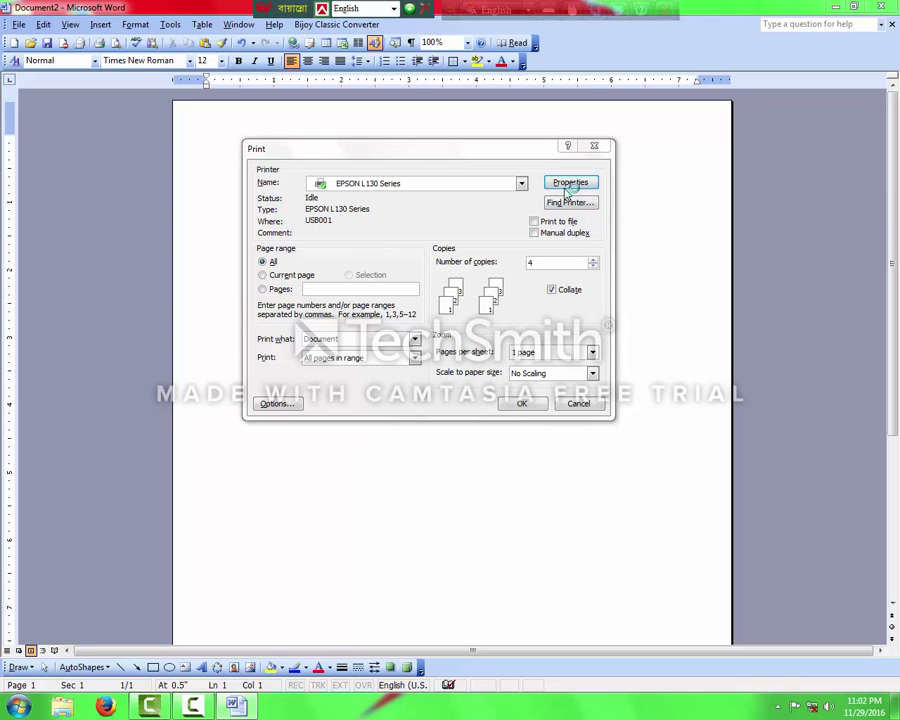
# - Set the EPSON document size to A4 210 x 297 mm and keep colour printing
pyautogui.click(541, 230)
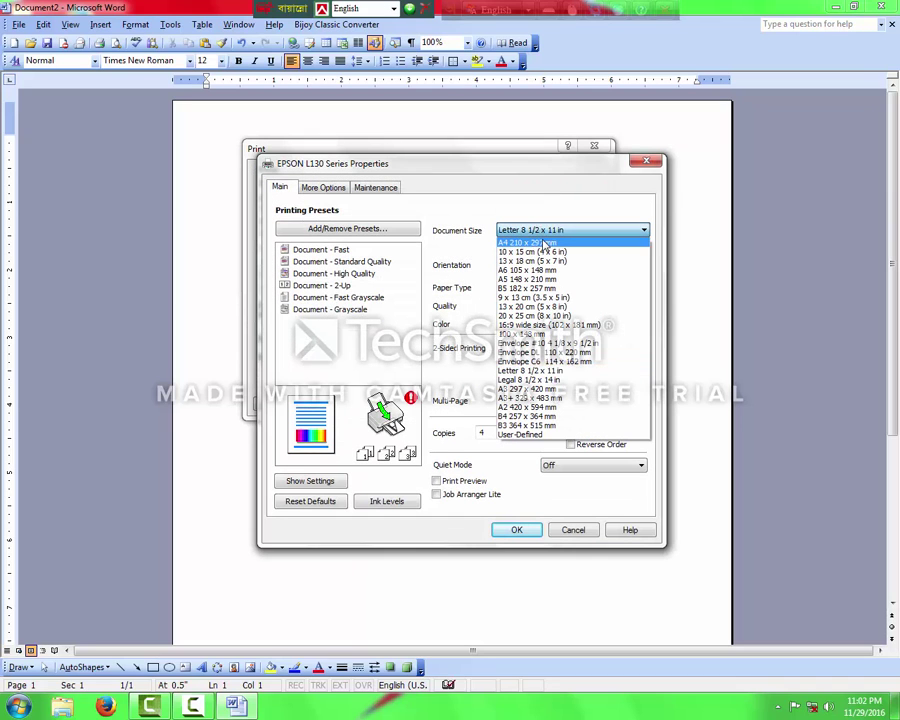
pyautogui.click(540, 244)
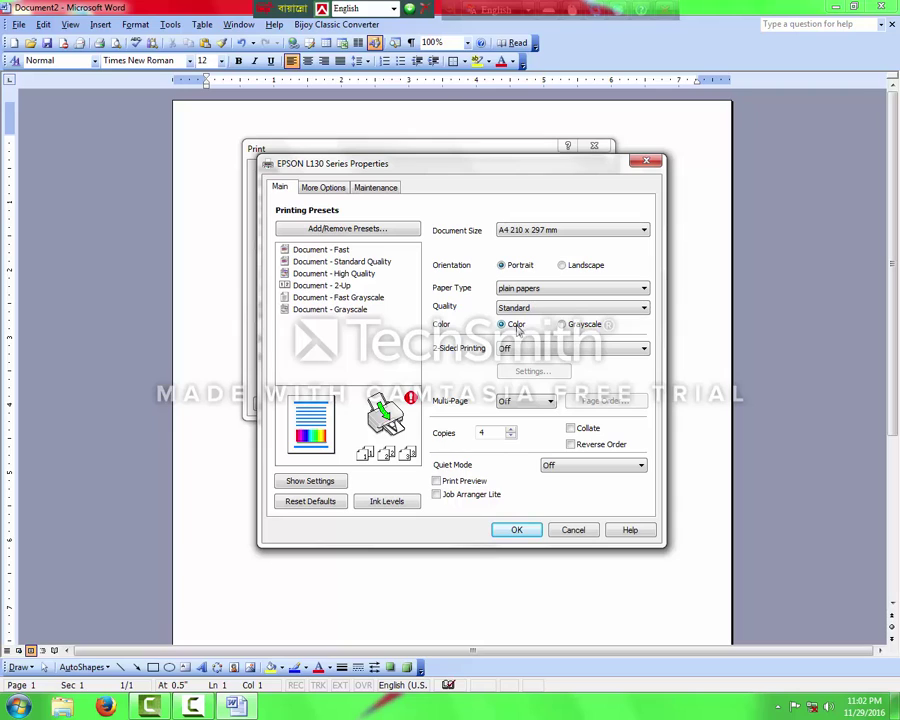
pyautogui.click(563, 325)
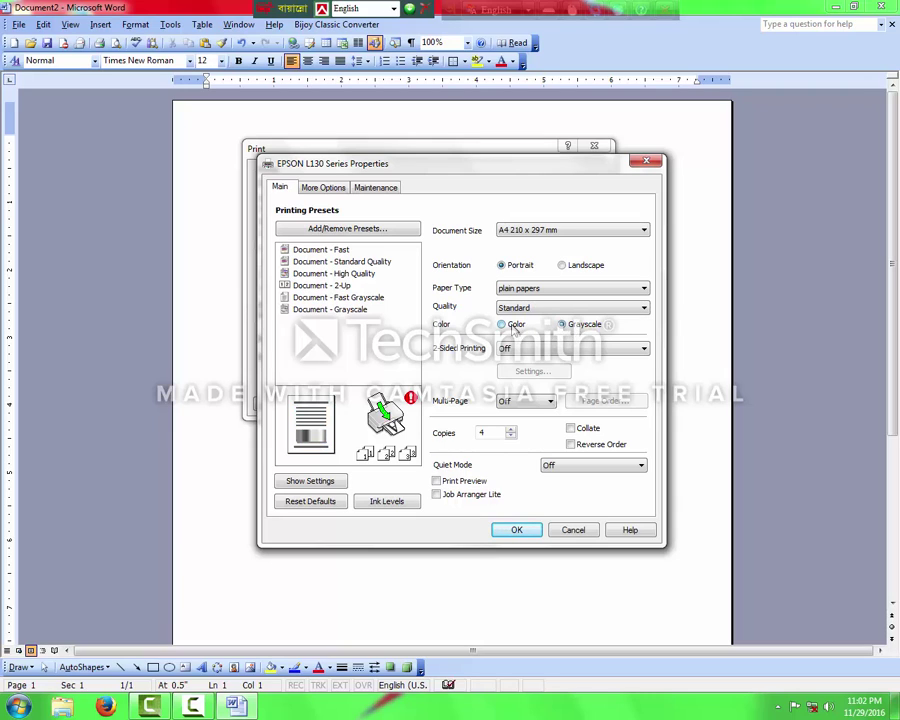
pyautogui.click(514, 326)
pyautogui.moveTo(547, 172); pyautogui.dragTo(540, 158)
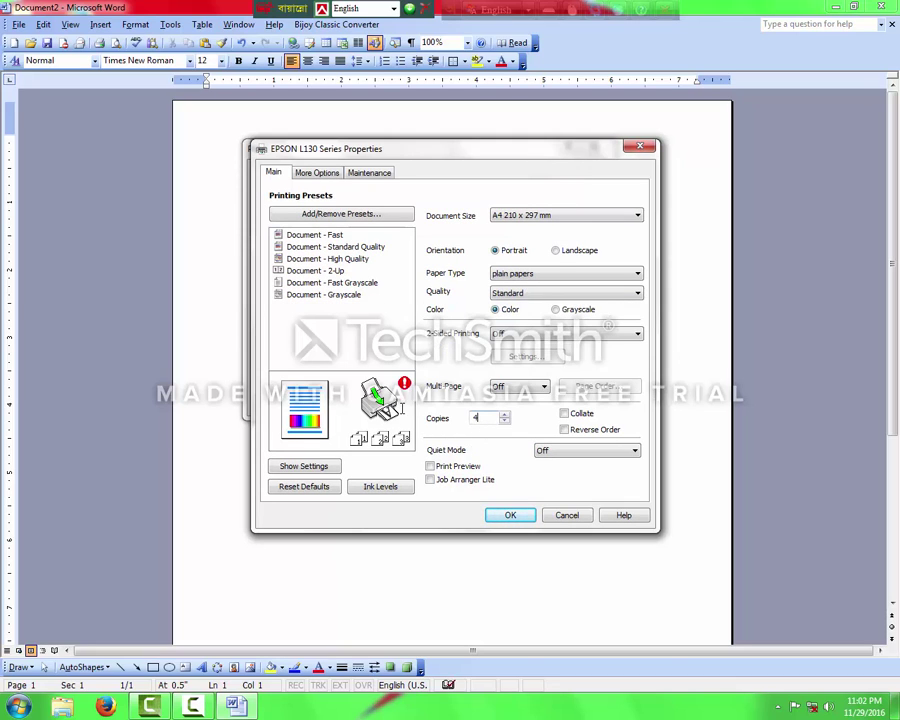
# - Accept the printer properties and close the Print dialog without printing
pyautogui.doubleClick(478, 418)
pyautogui.click(526, 517)
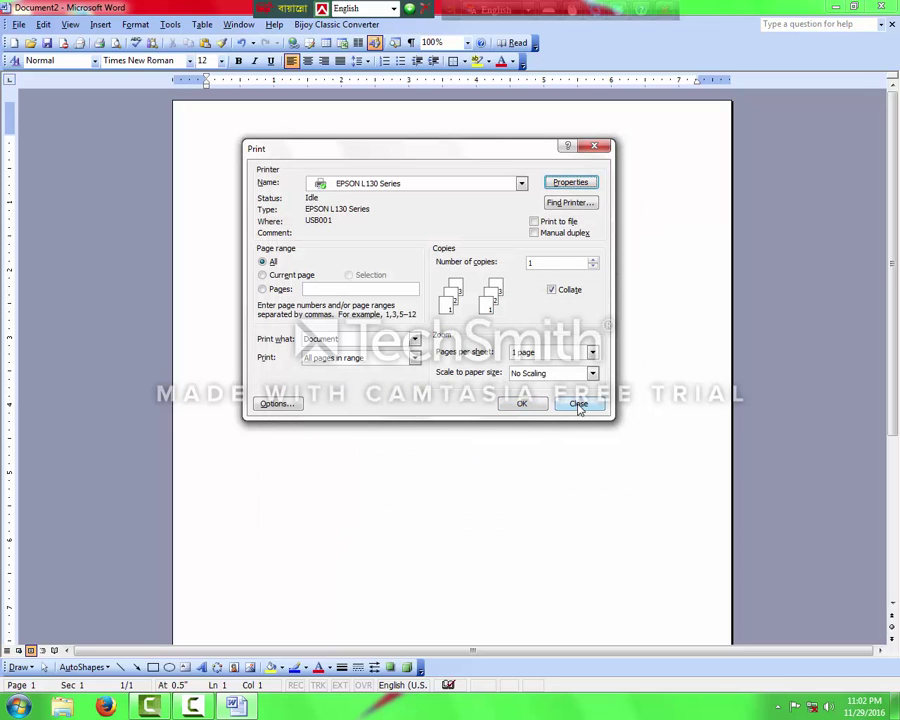
pyautogui.click(577, 404)
# - Glance at the File menu without choosing anything, then show the Edit menu commands
pyautogui.click(18, 24)
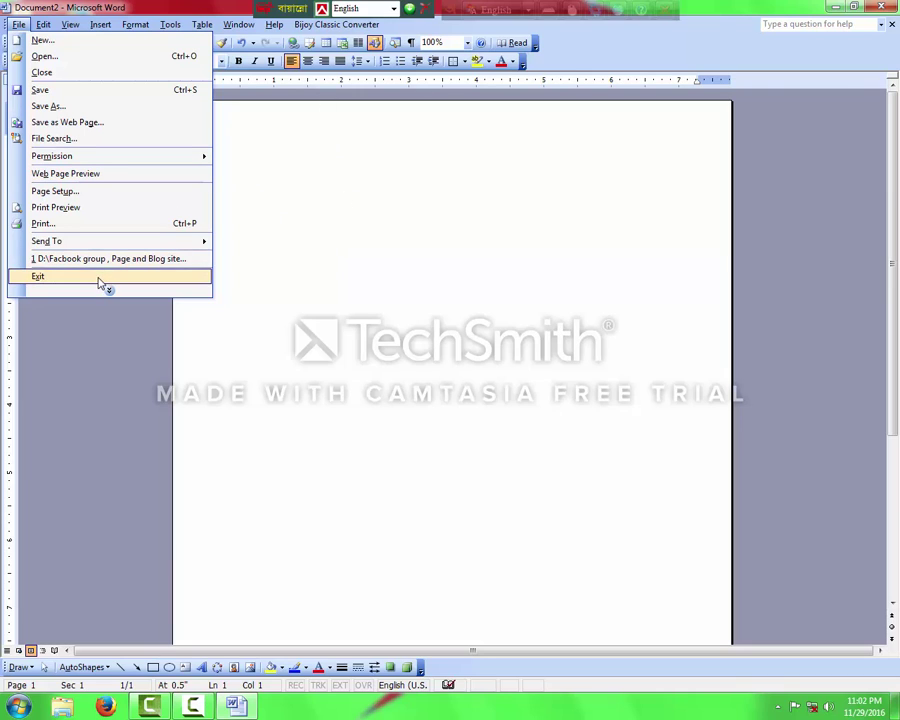
pyautogui.click(66, 382)
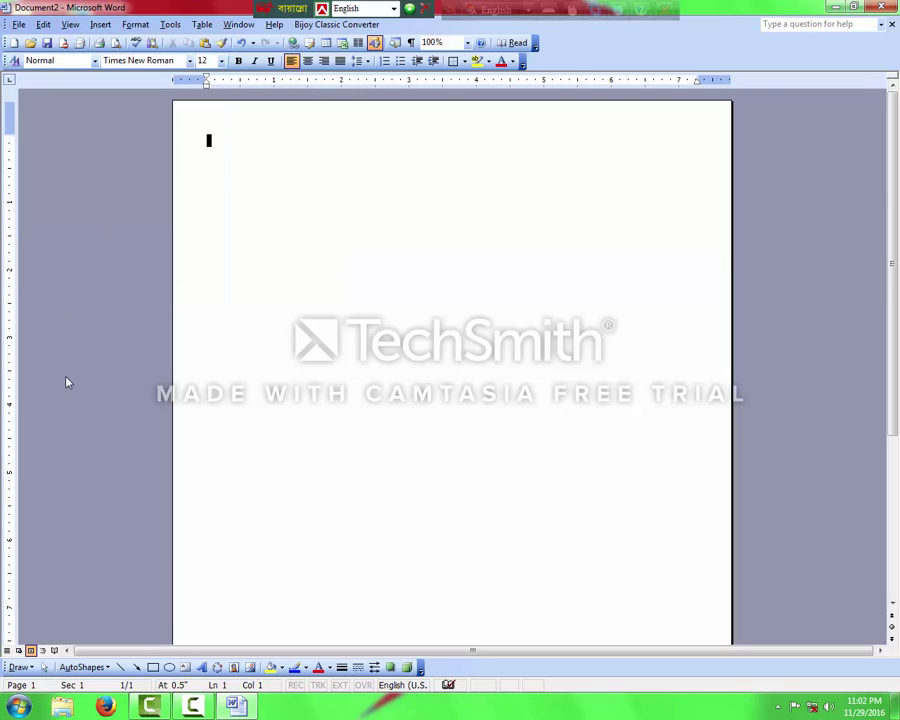
pyautogui.click(43, 24)
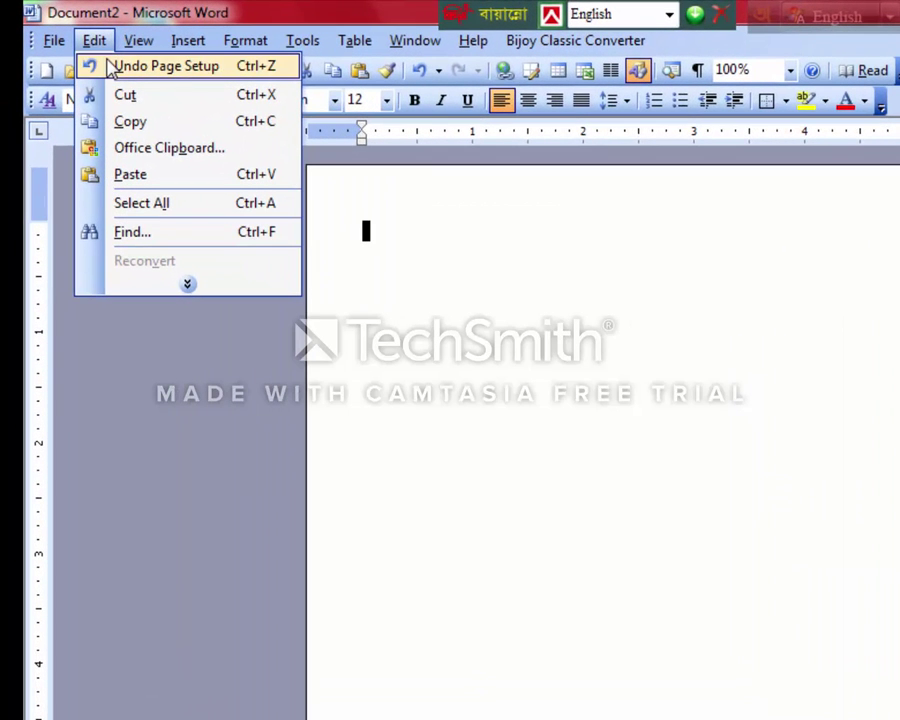
# - Type two test lines of letters and remove each with Edit > Undo Typing
pyautogui.click(157, 98)
pyautogui.write('fgh')
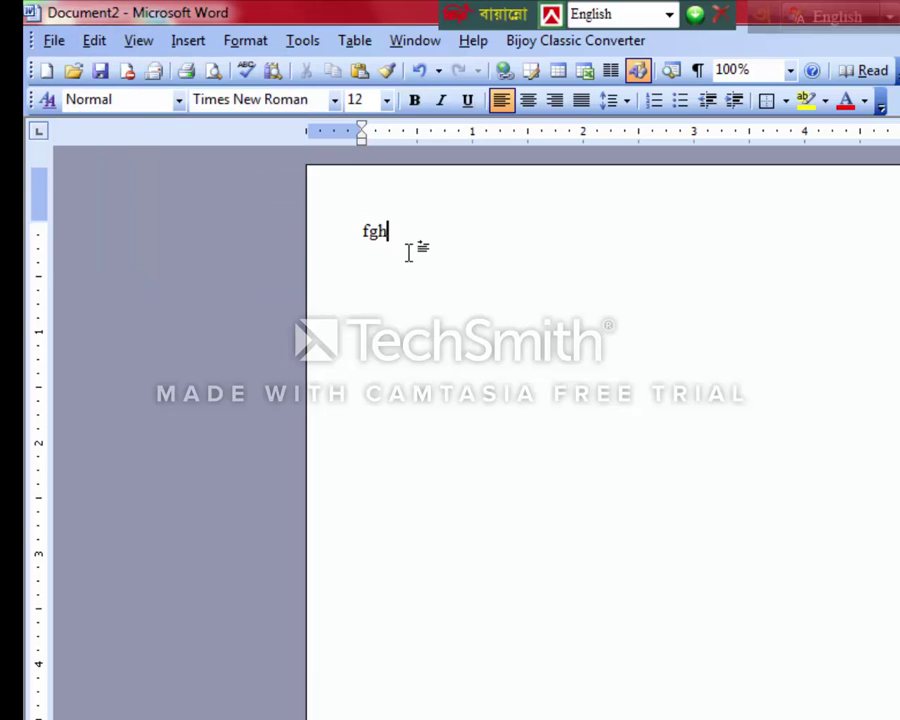
pyautogui.write('fghhghjghghjhhjjhg')
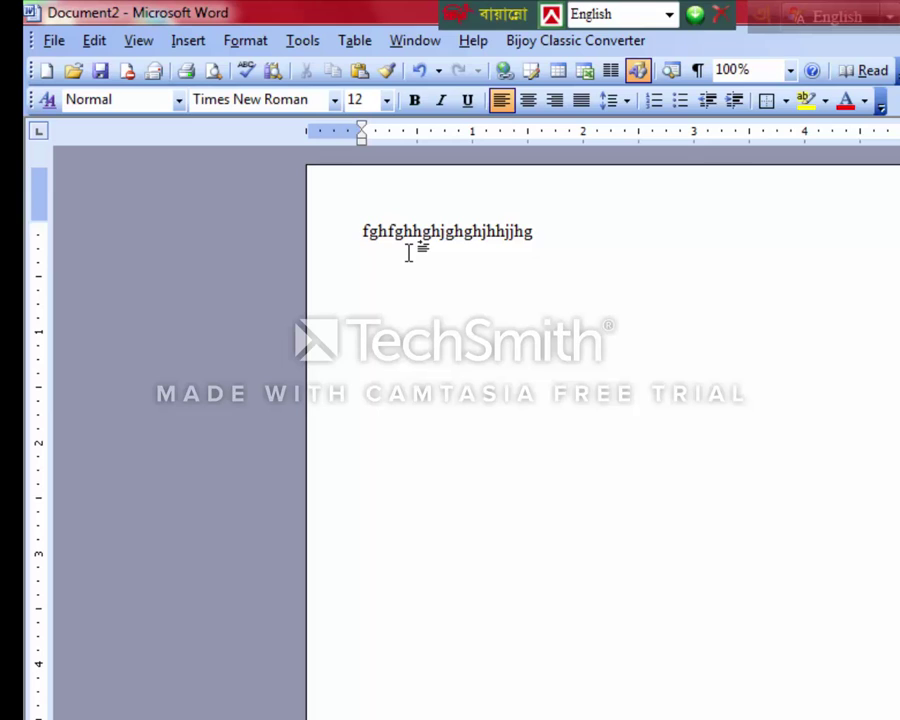
pyautogui.click(94, 40)
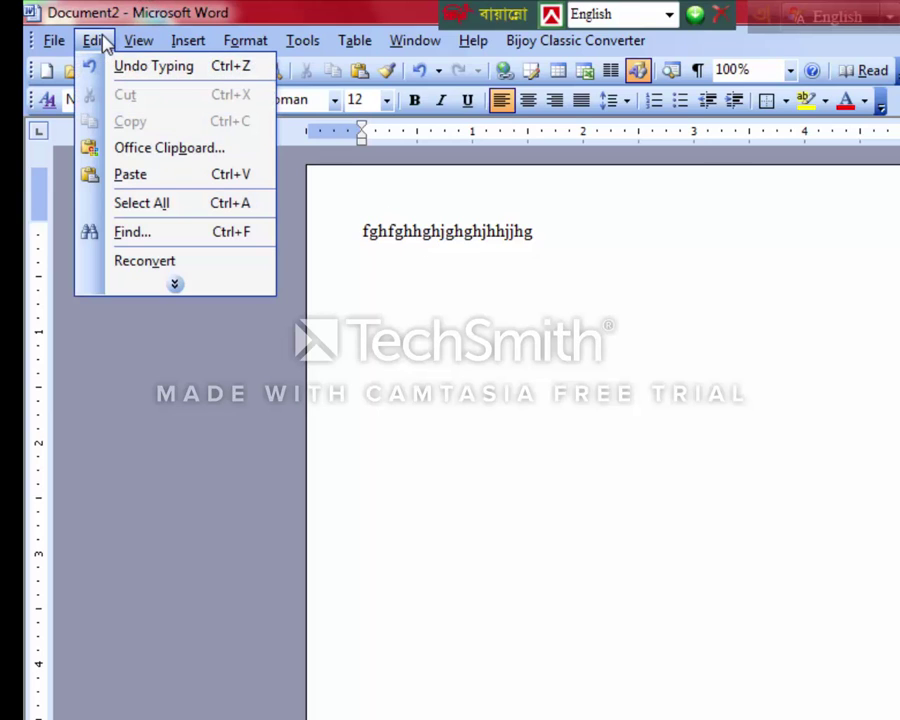
pyautogui.click(150, 66)
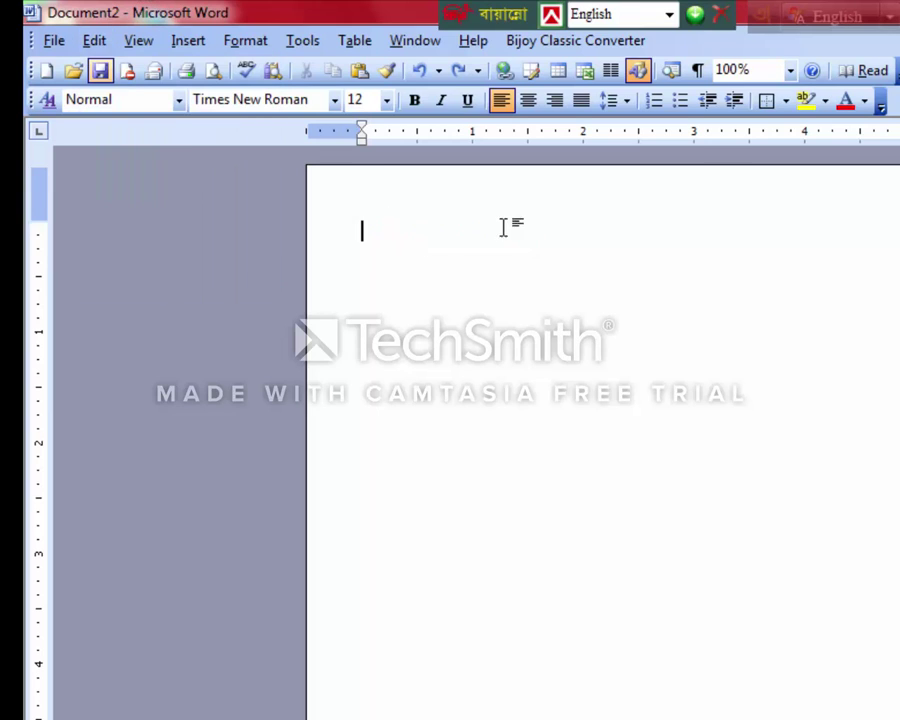
pyautogui.click(94, 42)
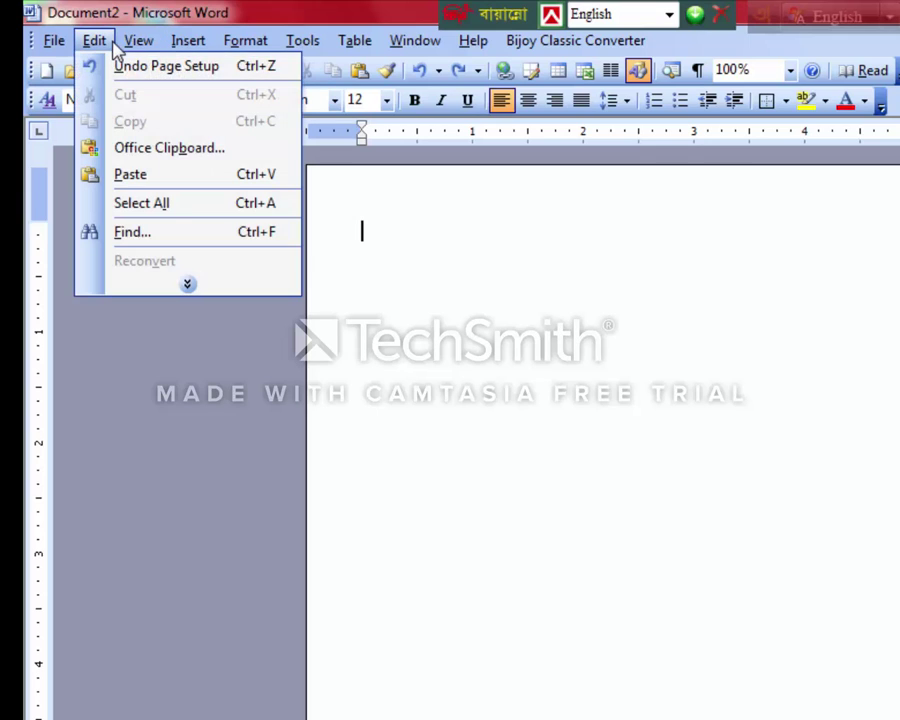
pyautogui.click(470, 275)
pyautogui.write('g')
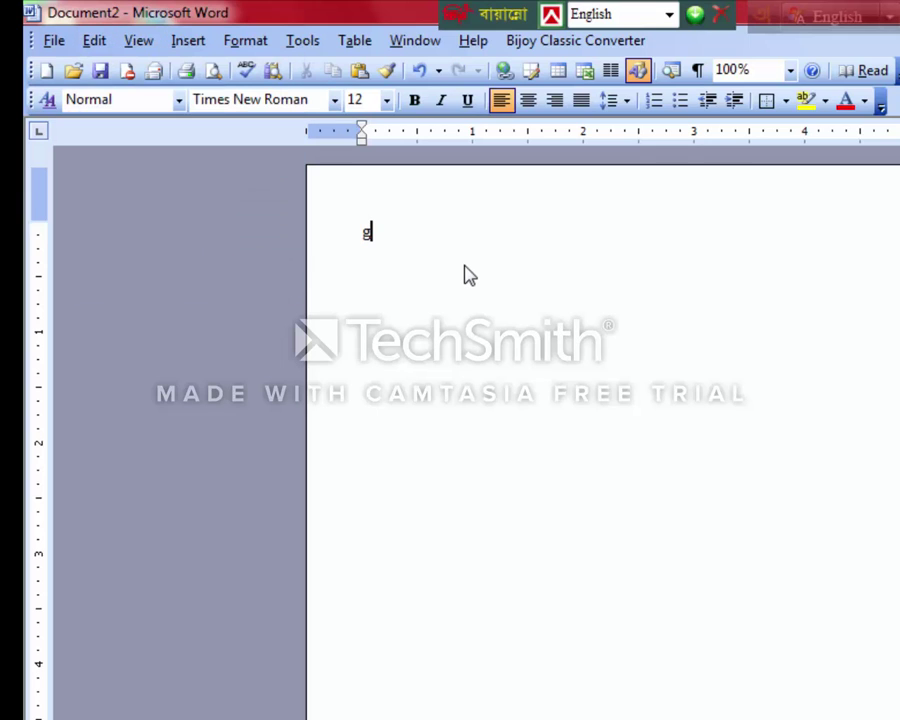
pyautogui.write('hbbbfgfgffg')
pyautogui.write('dfgdfdf')
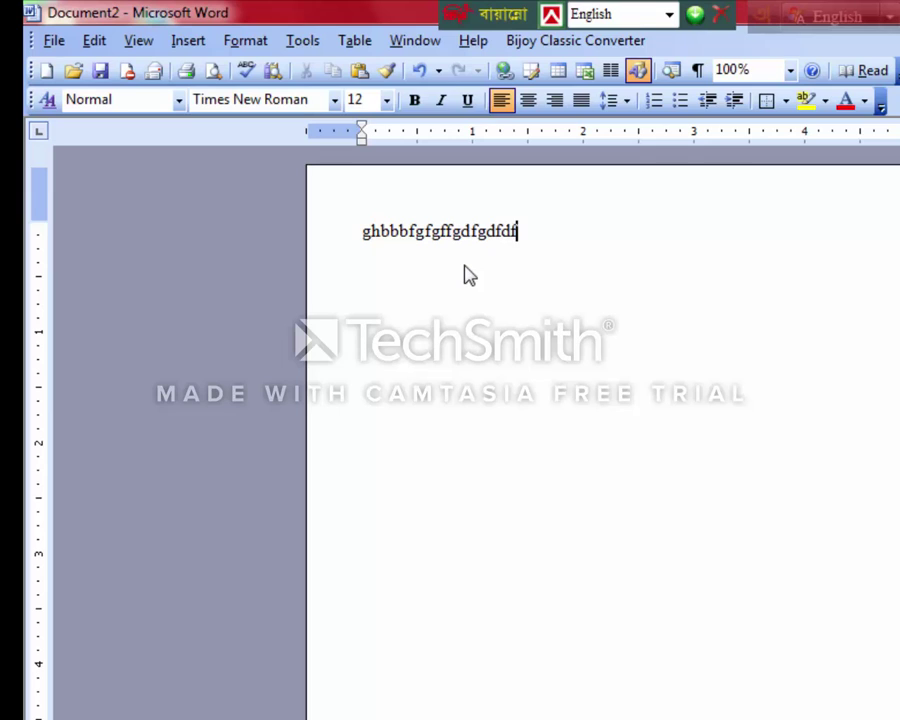
pyautogui.write('fgfgdfgdfg')
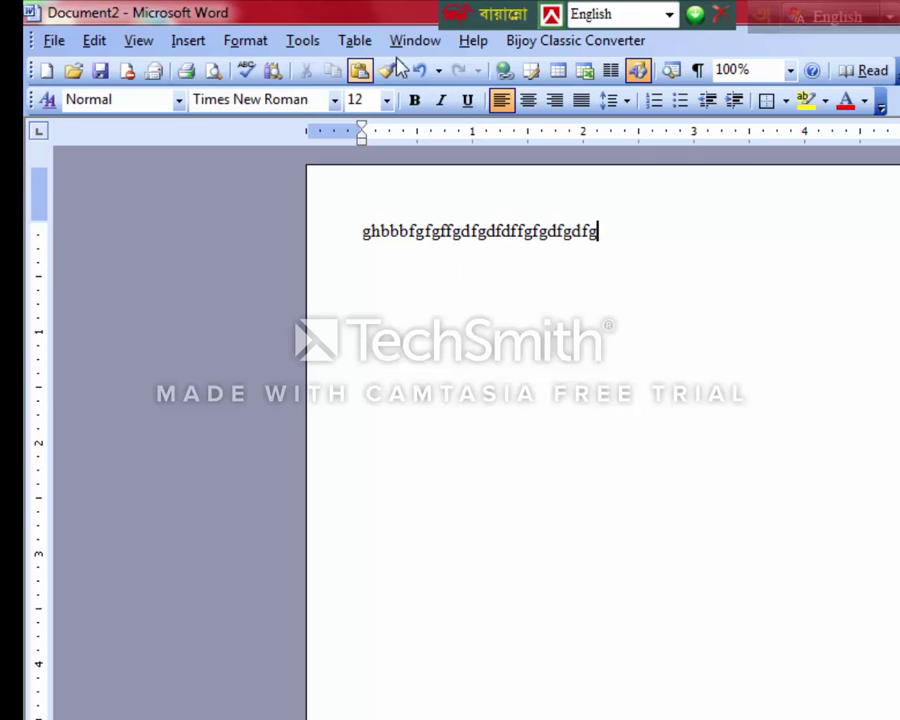
pyautogui.click(94, 40)
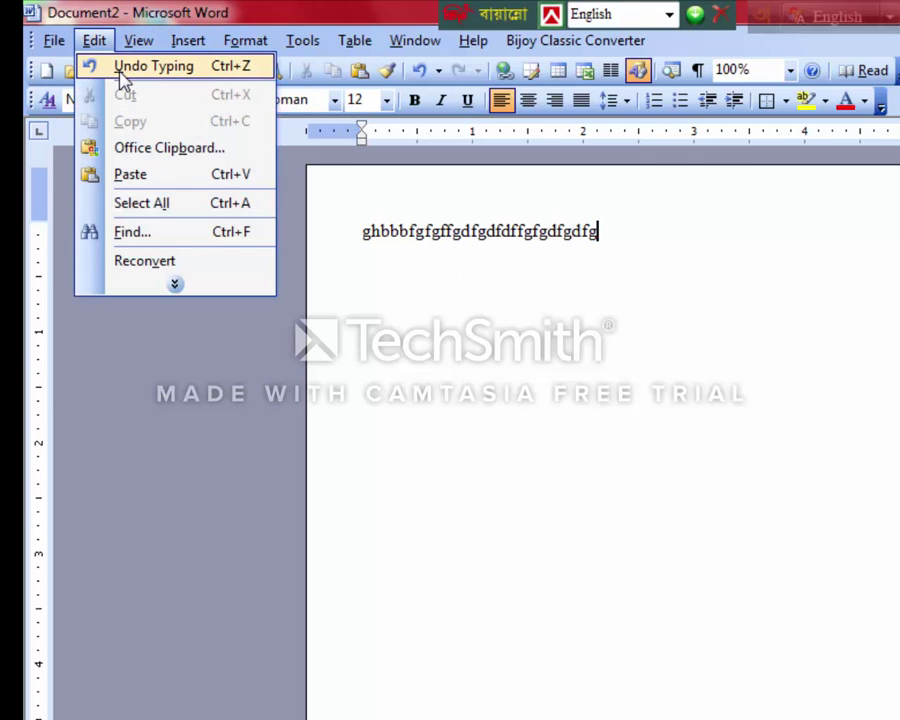
pyautogui.click(121, 70)
# - Type the new line gghfghghjghjgjhjh on the page
pyautogui.click(104, 45)
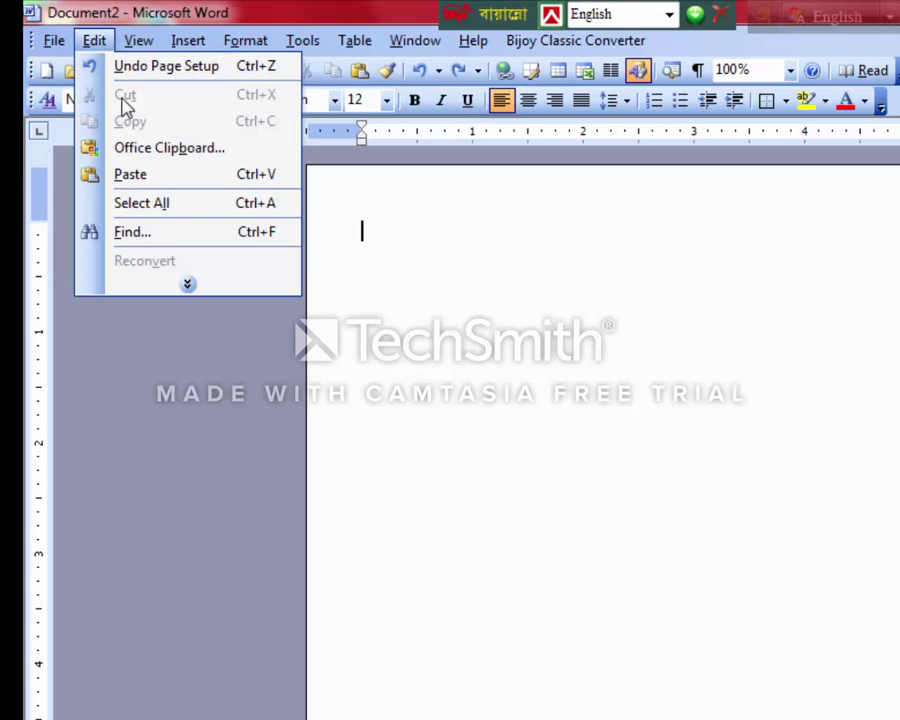
pyautogui.click(452, 314)
pyautogui.write('gghfghghjghj')
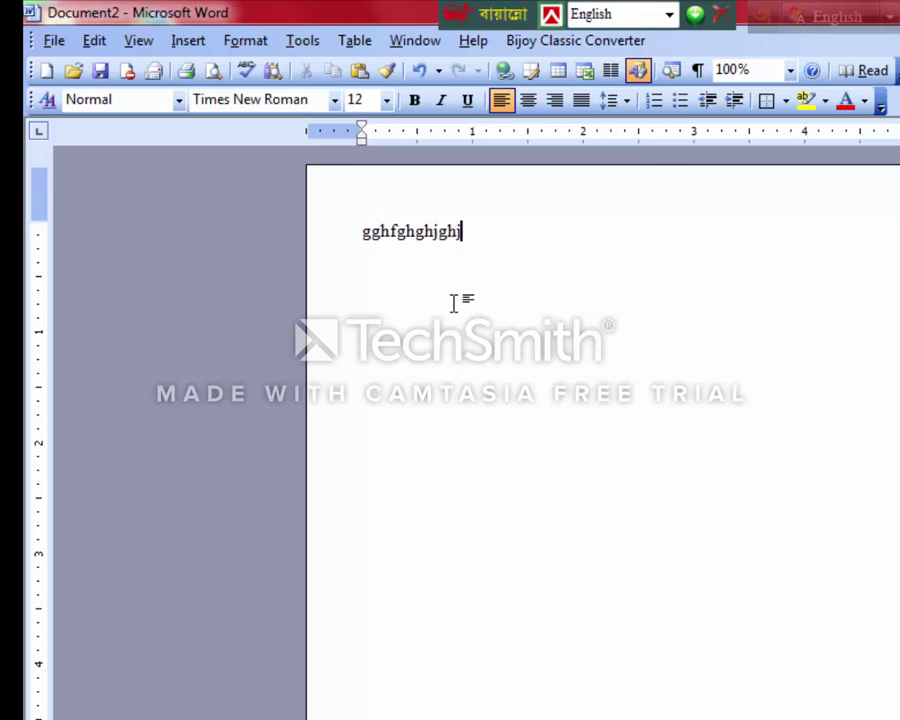
pyautogui.write('gjhjh')
# - Cut gghfghg from the first line and paste it onto a second line
pyautogui.click(92, 45)
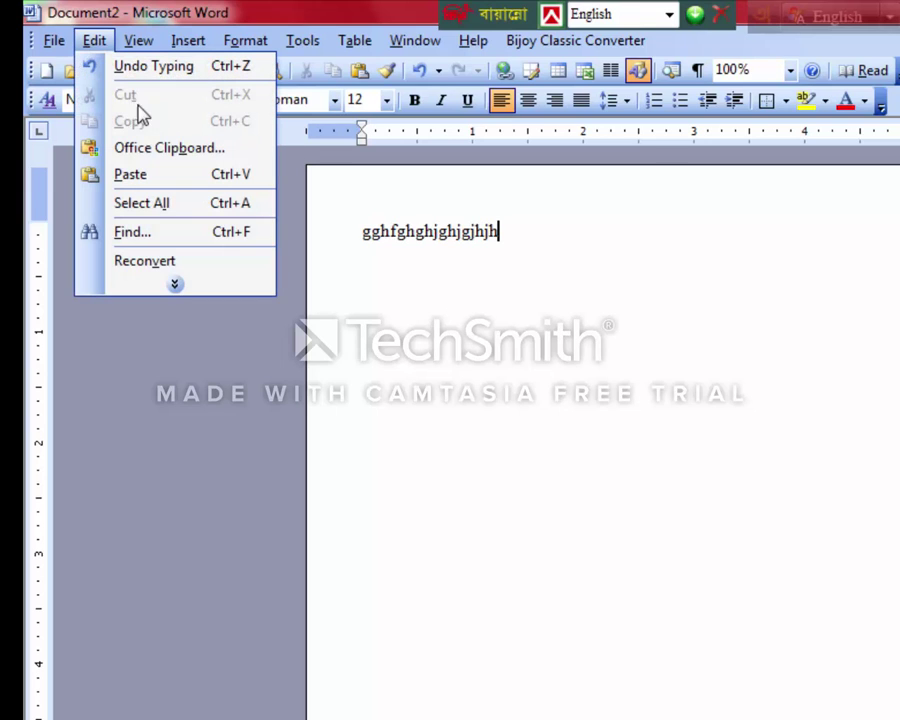
pyautogui.click(405, 233)
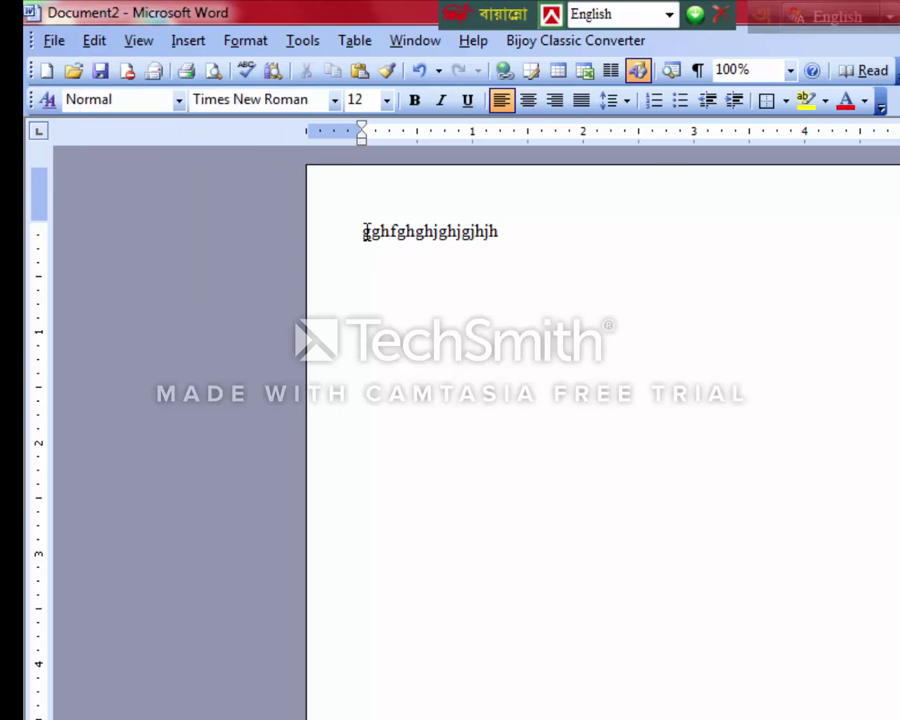
pyautogui.moveTo(364, 231); pyautogui.dragTo(427, 232)
pyautogui.hotkey('ctrl', 'c')
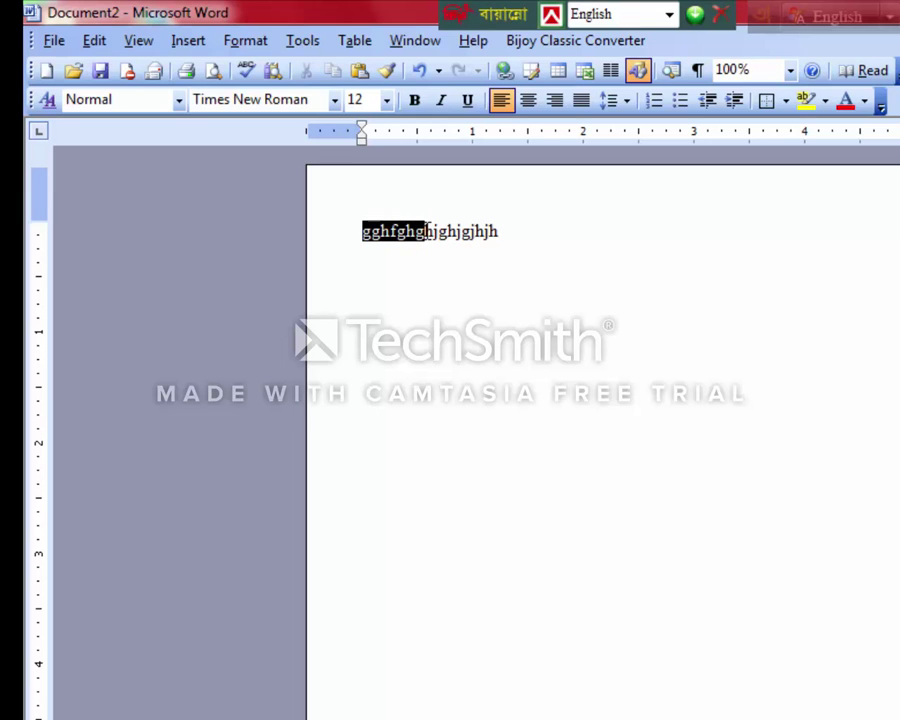
pyautogui.click(95, 41)
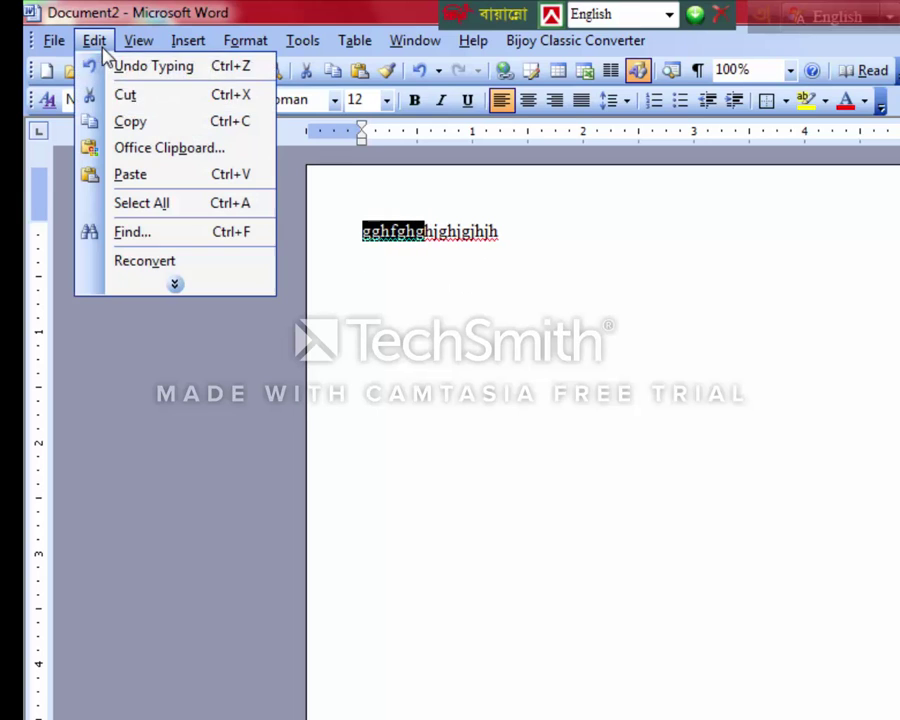
pyautogui.click(125, 96)
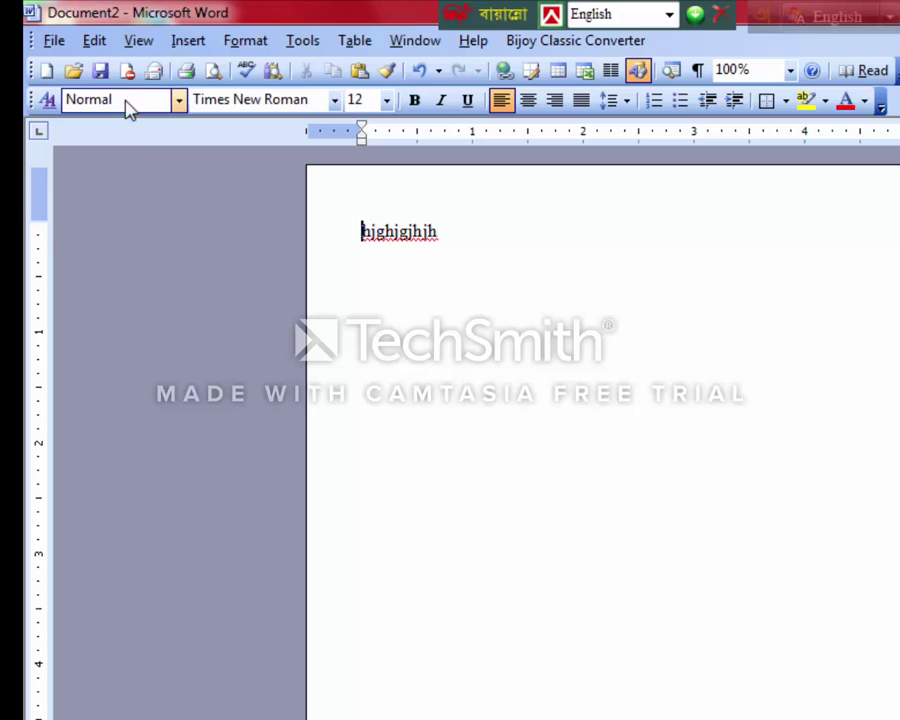
pyautogui.click(470, 242)
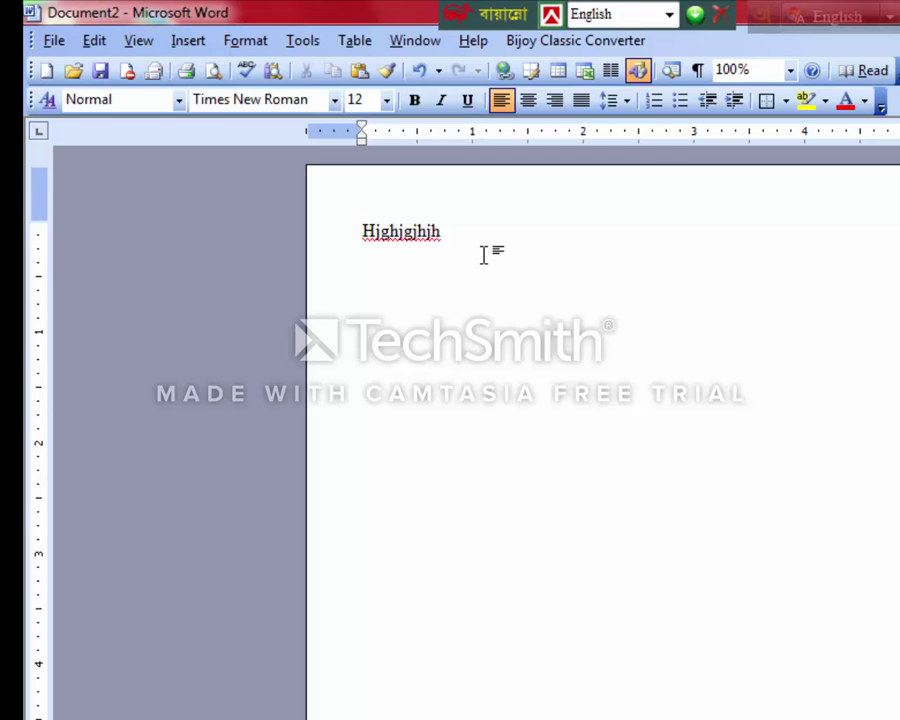
pyautogui.click(95, 41)
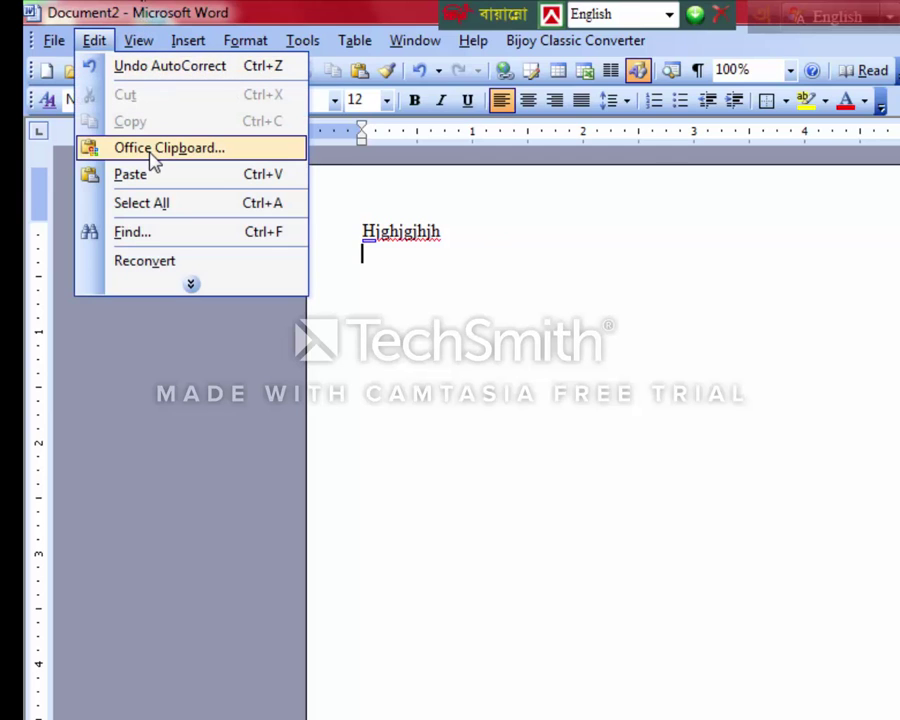
pyautogui.click(222, 180)
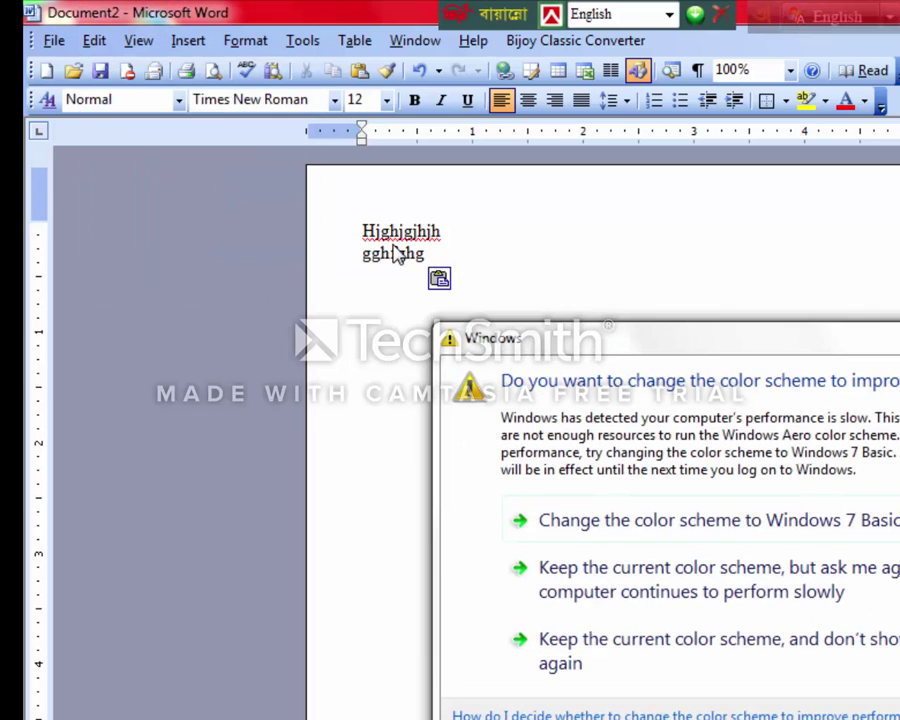
pyautogui.press('Escape')
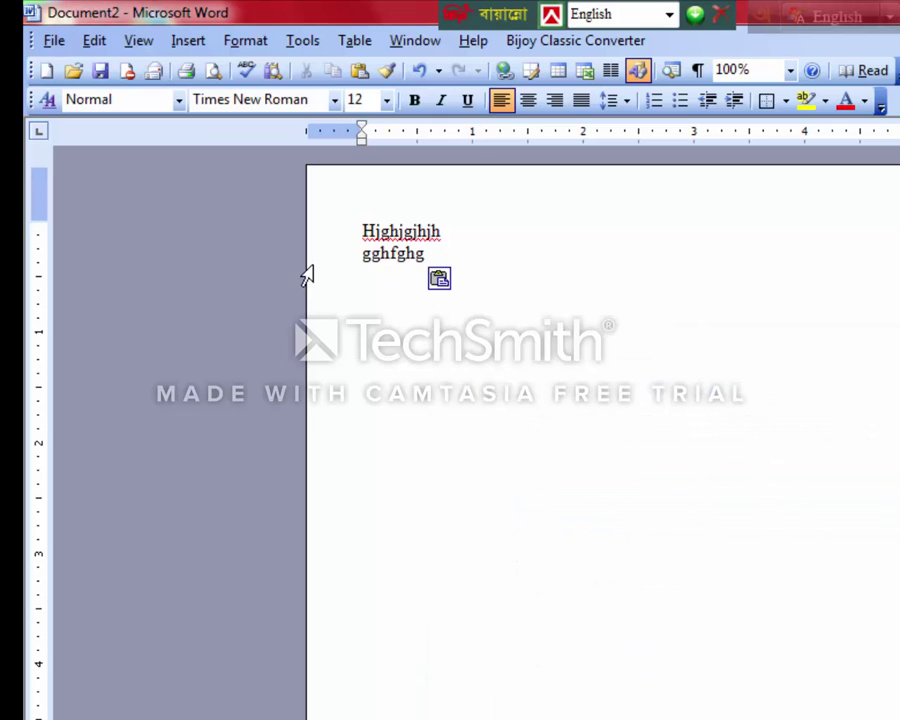
# - Copy the pasted gghfghg and paste a second copy on a new third line
pyautogui.click(95, 45)
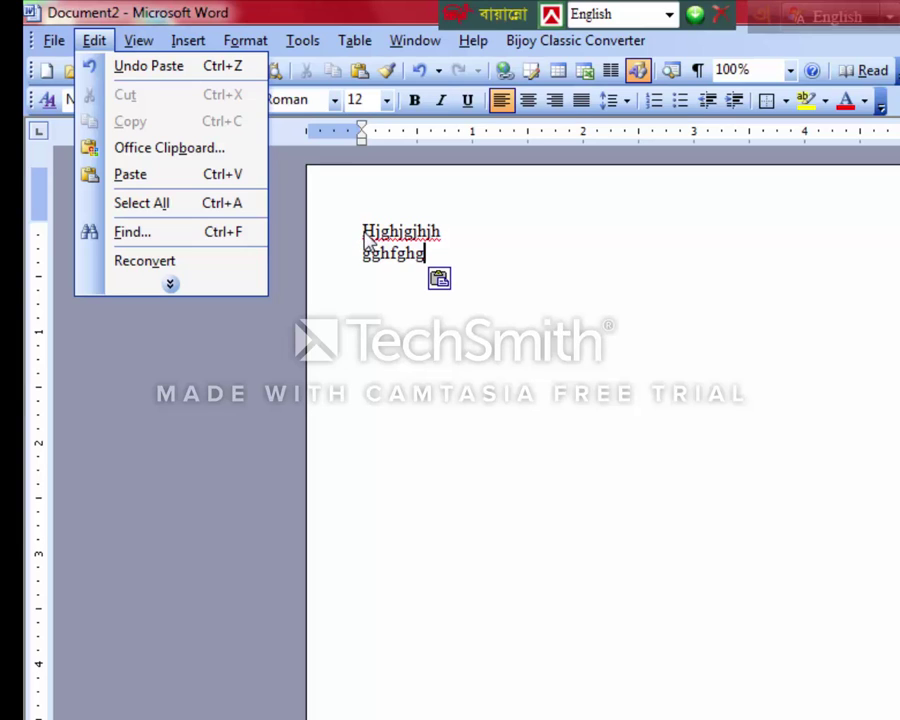
pyautogui.click(463, 253)
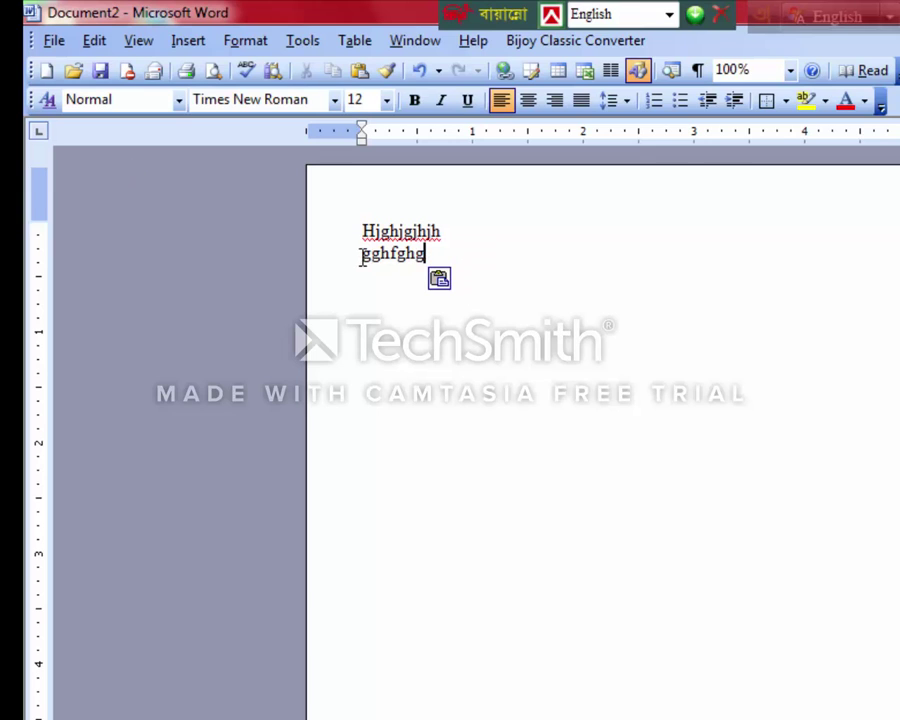
pyautogui.moveTo(363, 255); pyautogui.dragTo(430, 258)
pyautogui.click(95, 42)
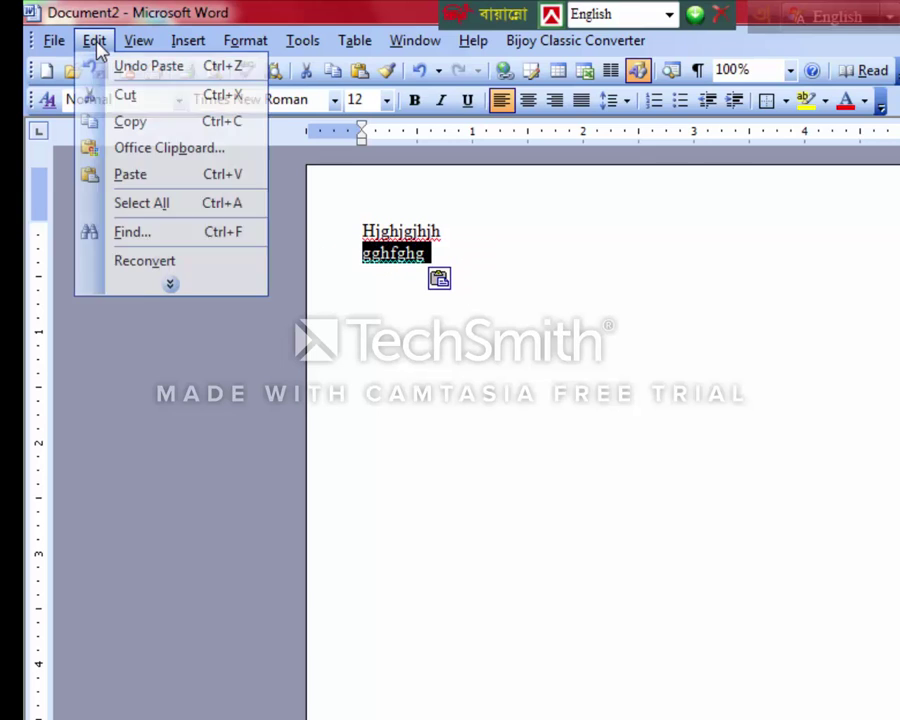
pyautogui.click(118, 122)
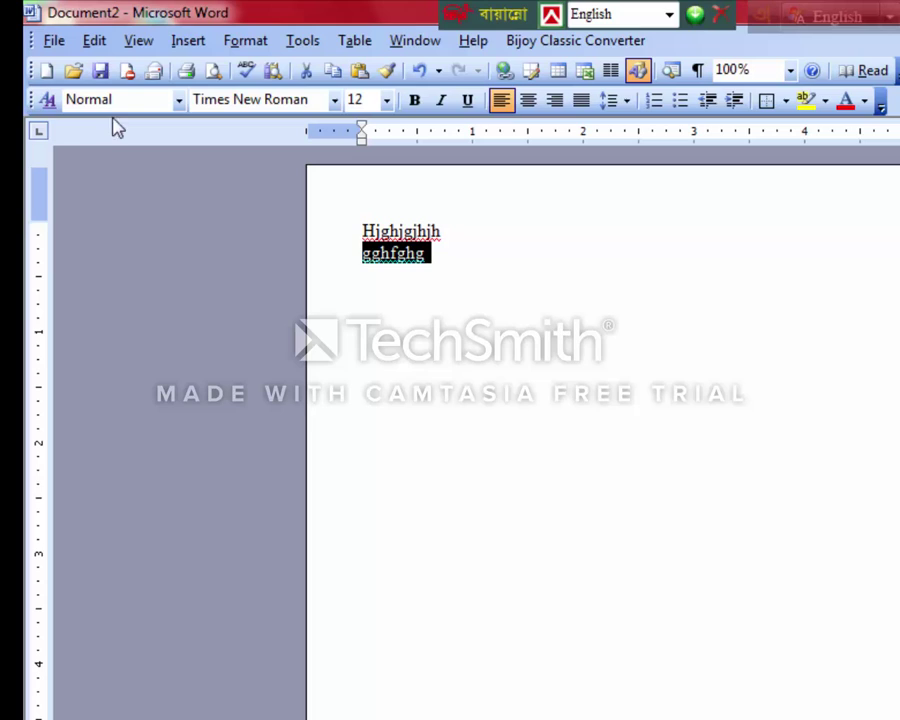
pyautogui.click(391, 257)
pyautogui.click(435, 262)
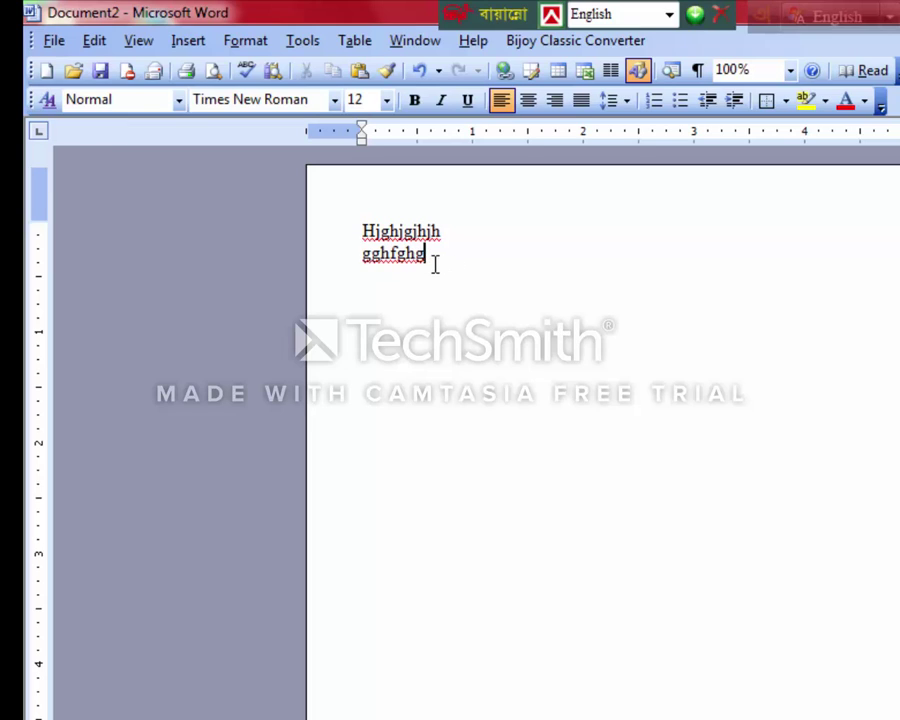
pyautogui.press('Return')
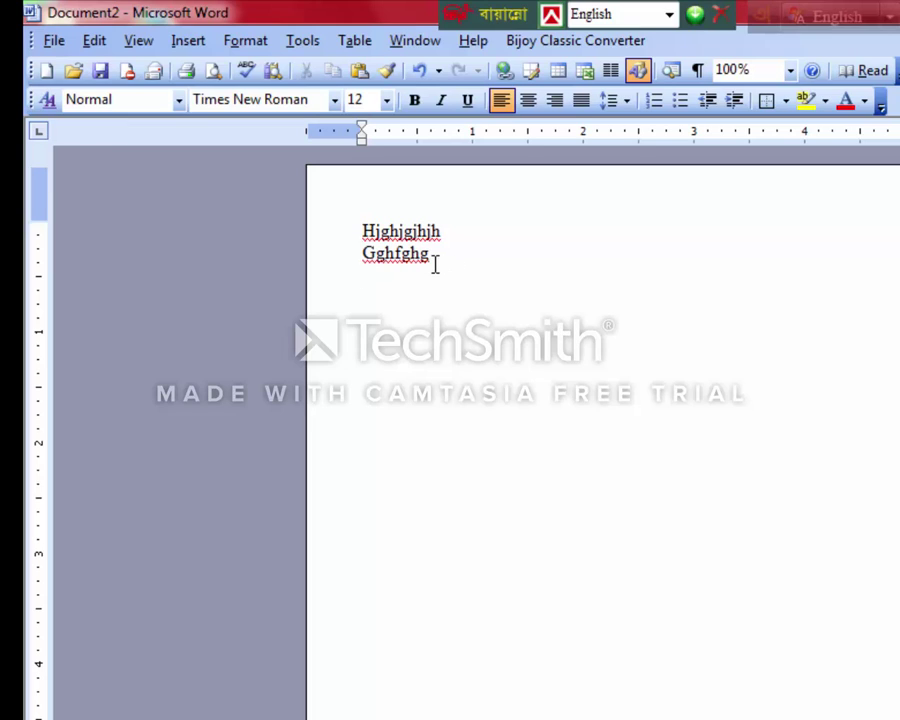
pyautogui.click(100, 42)
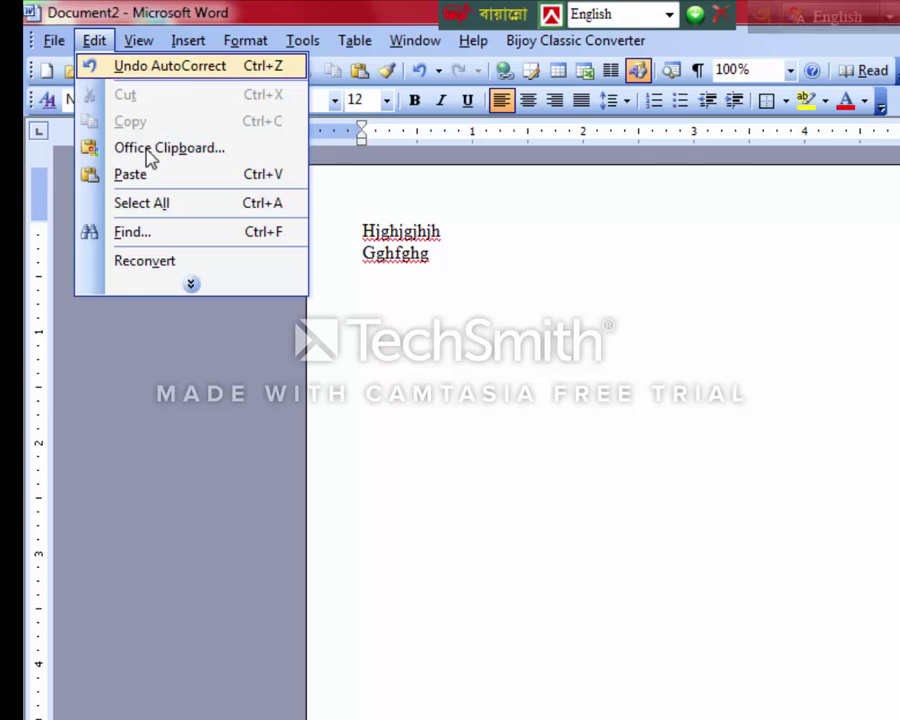
pyautogui.click(132, 175)
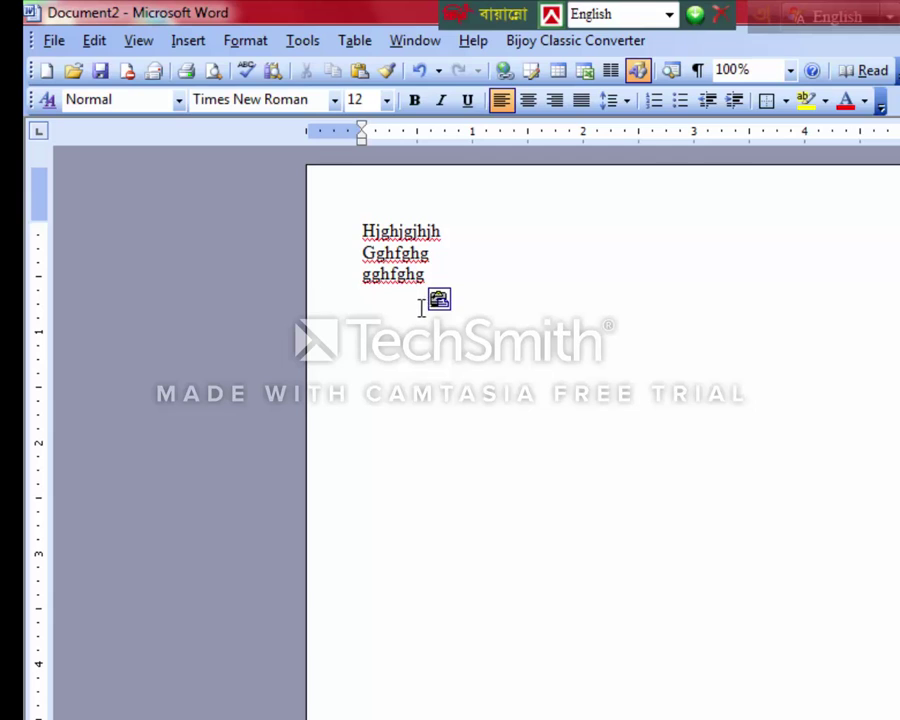
# - Select all text, try centre and right alignment, restore left alignment, and open Find
pyautogui.click(94, 41)
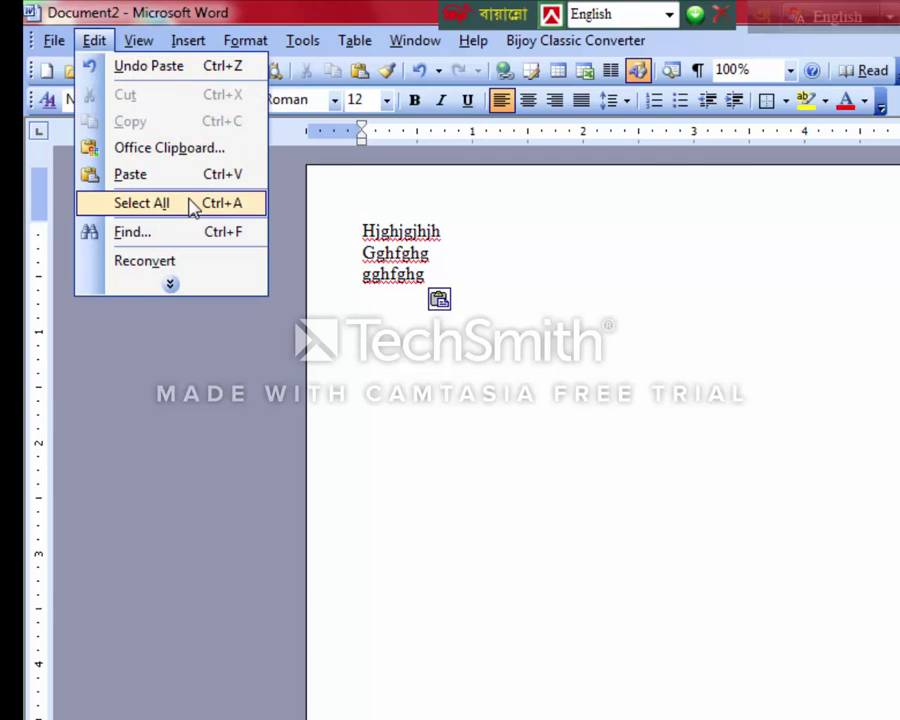
pyautogui.click(410, 302)
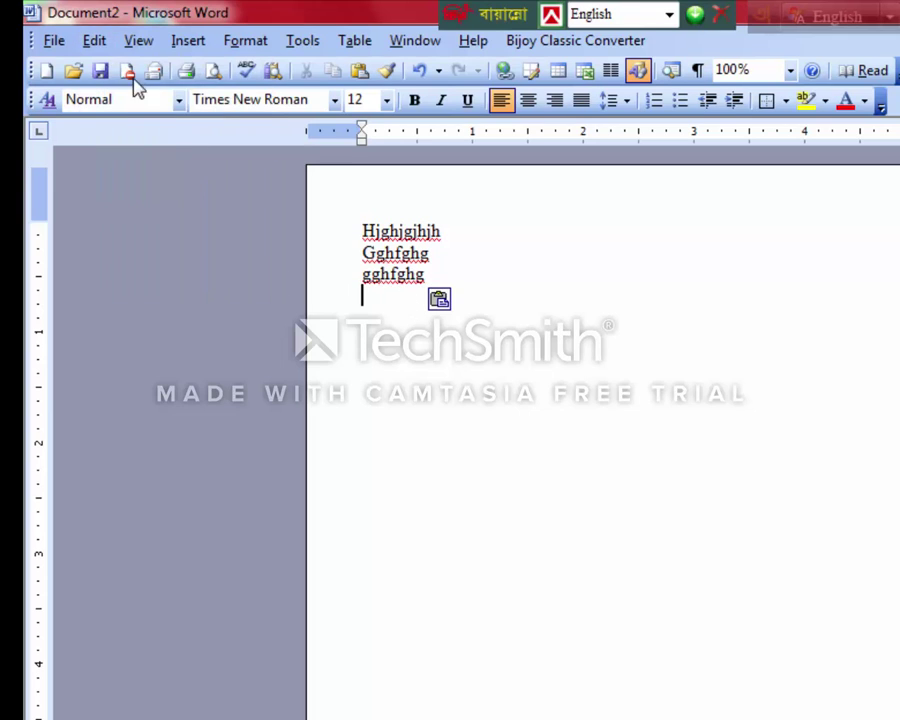
pyautogui.click(110, 42)
pyautogui.click(157, 202)
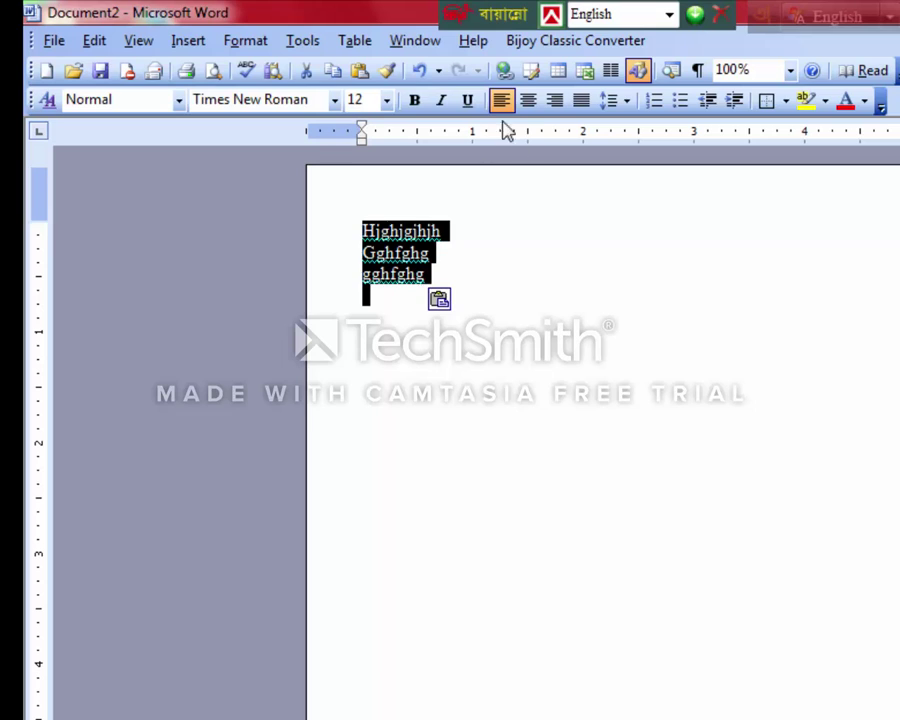
pyautogui.click(528, 100)
pyautogui.click(555, 100)
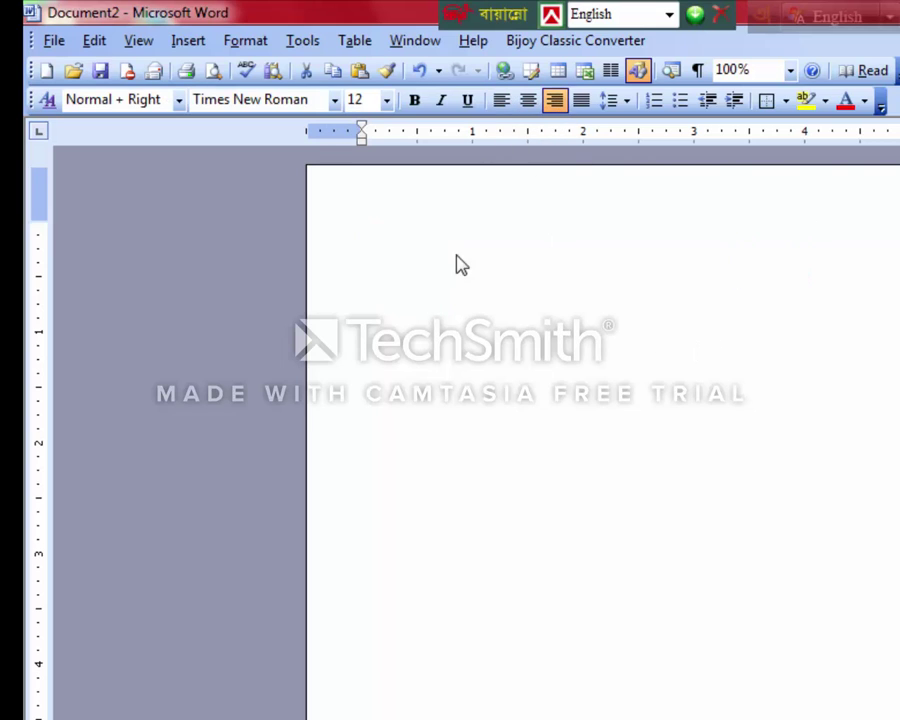
pyautogui.click(502, 102)
pyautogui.click(566, 296)
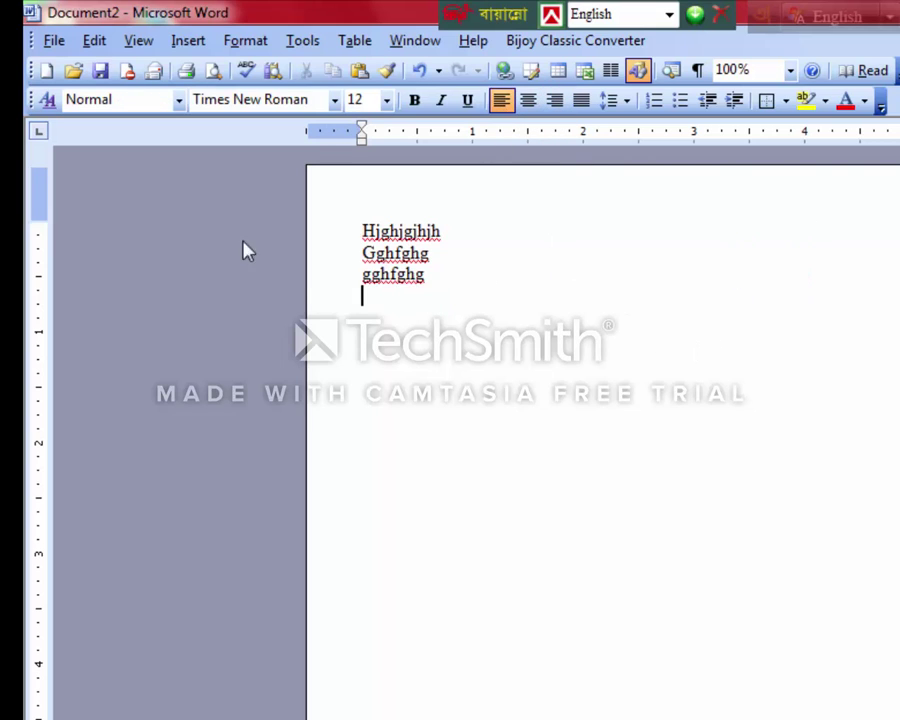
pyautogui.click(95, 42)
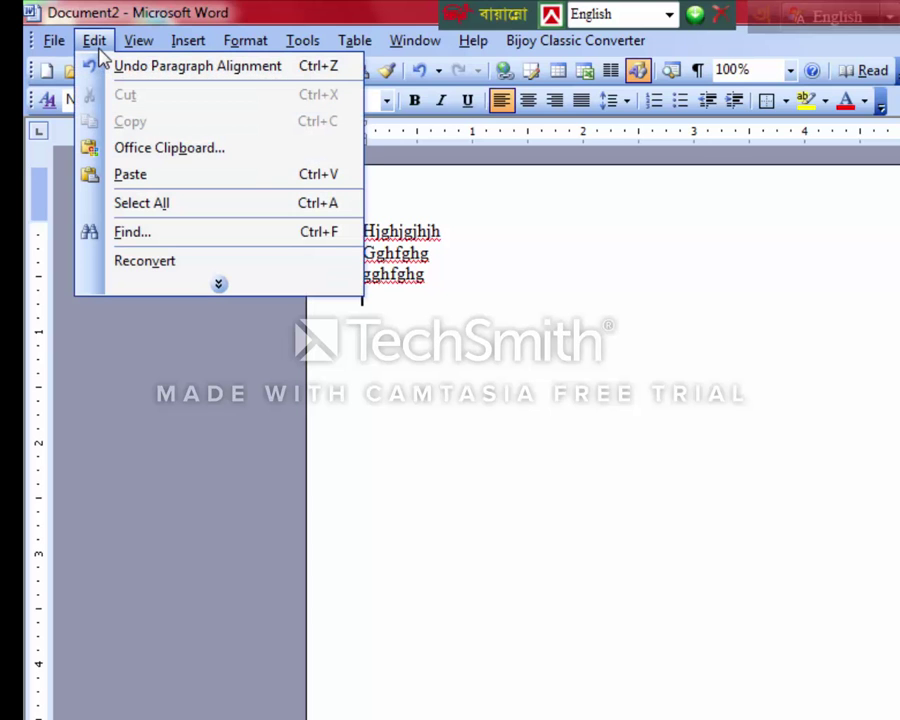
pyautogui.click(194, 240)
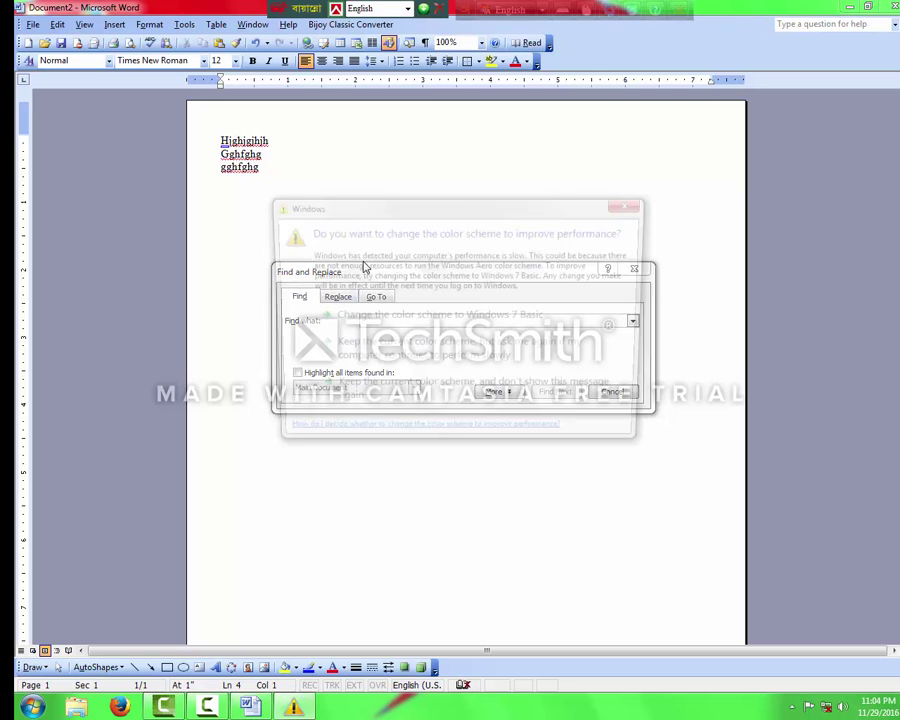
# - Search for 'h' with repeated Find Next until the search finishes, then close the dialog
pyautogui.click(404, 317)
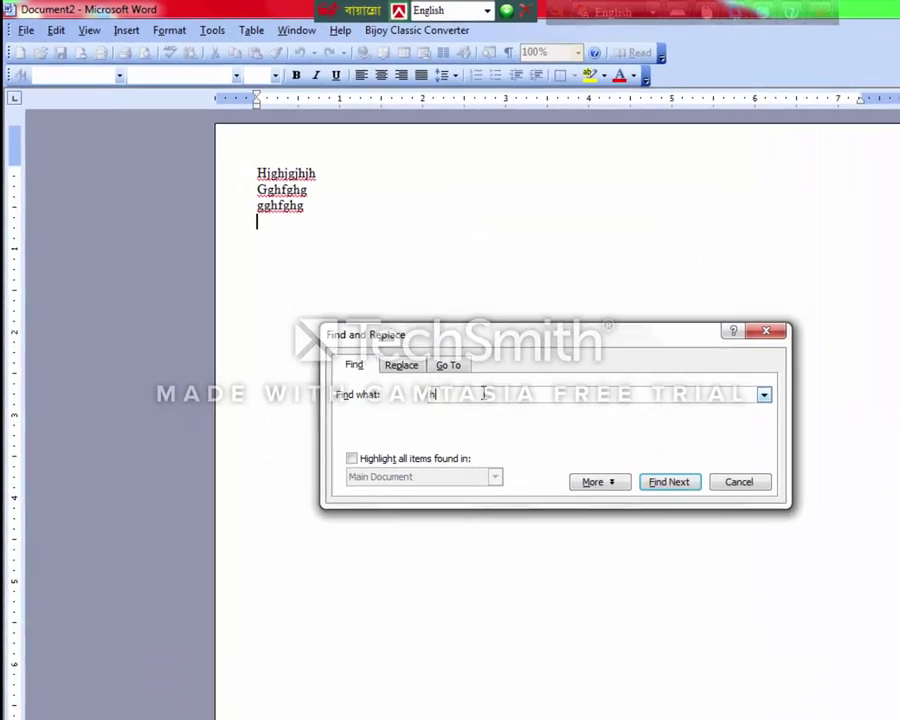
pyautogui.write('h')
pyautogui.click(738, 546)
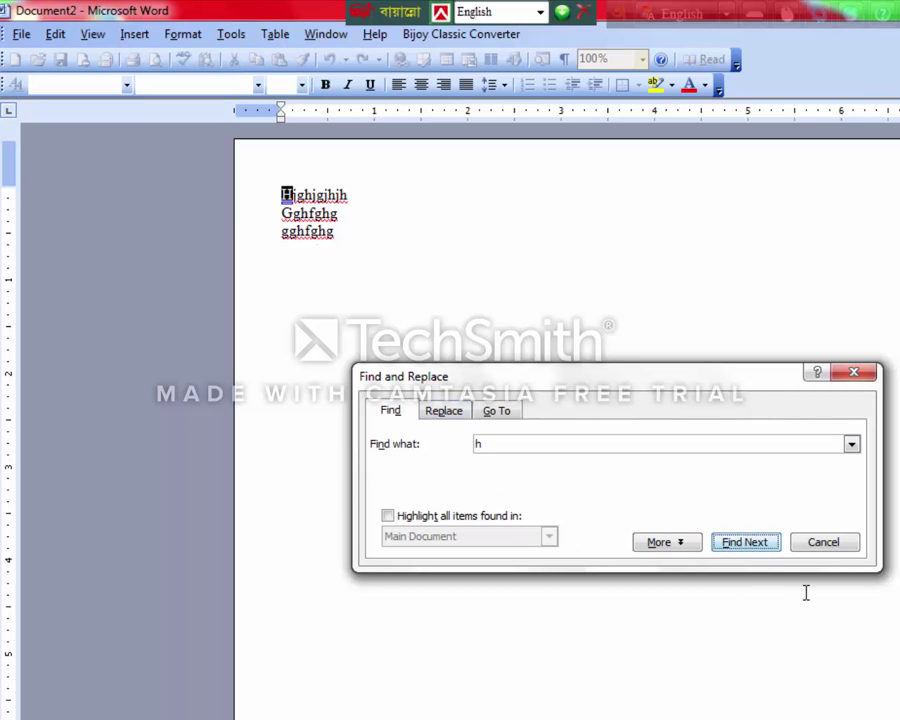
pyautogui.click(739, 546)
pyautogui.click(739, 549)
pyautogui.click(739, 549)
pyautogui.click(748, 550)
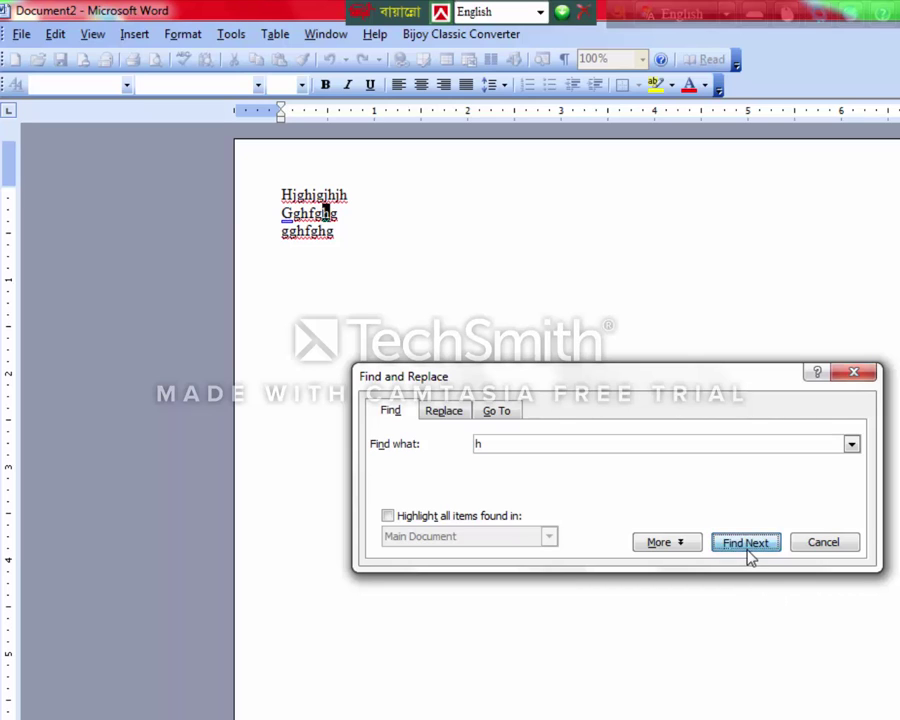
pyautogui.click(748, 550)
pyautogui.click(748, 550)
pyautogui.click(748, 550)
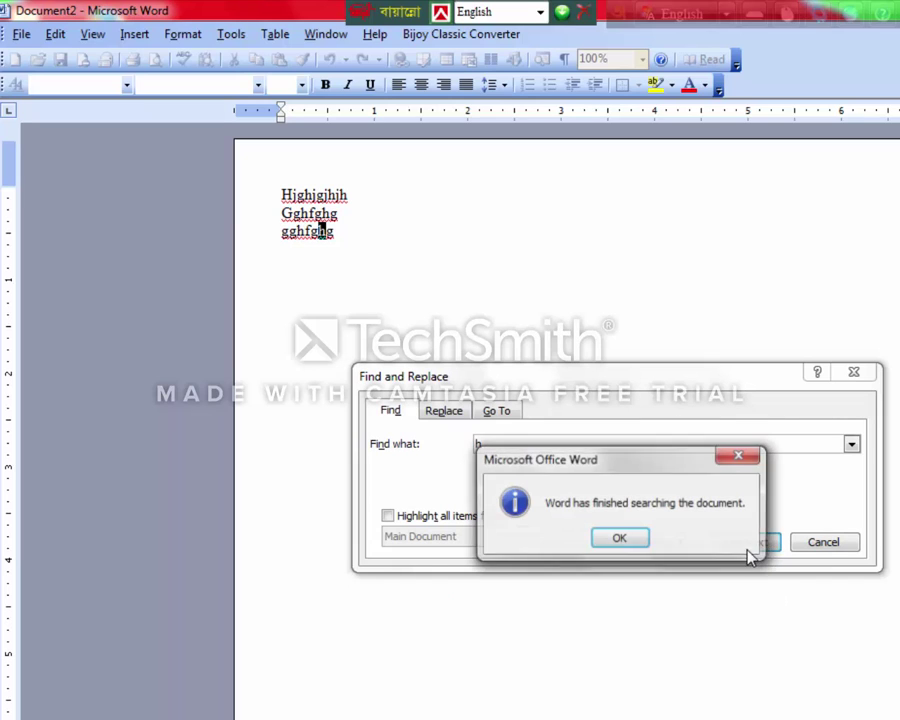
pyautogui.click(619, 538)
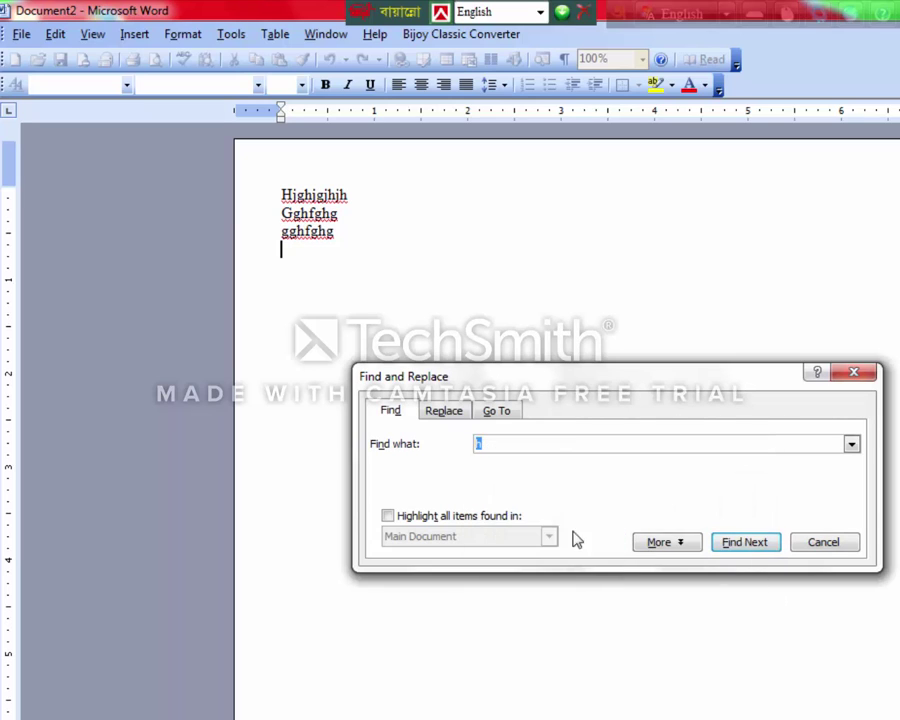
pyautogui.click(826, 545)
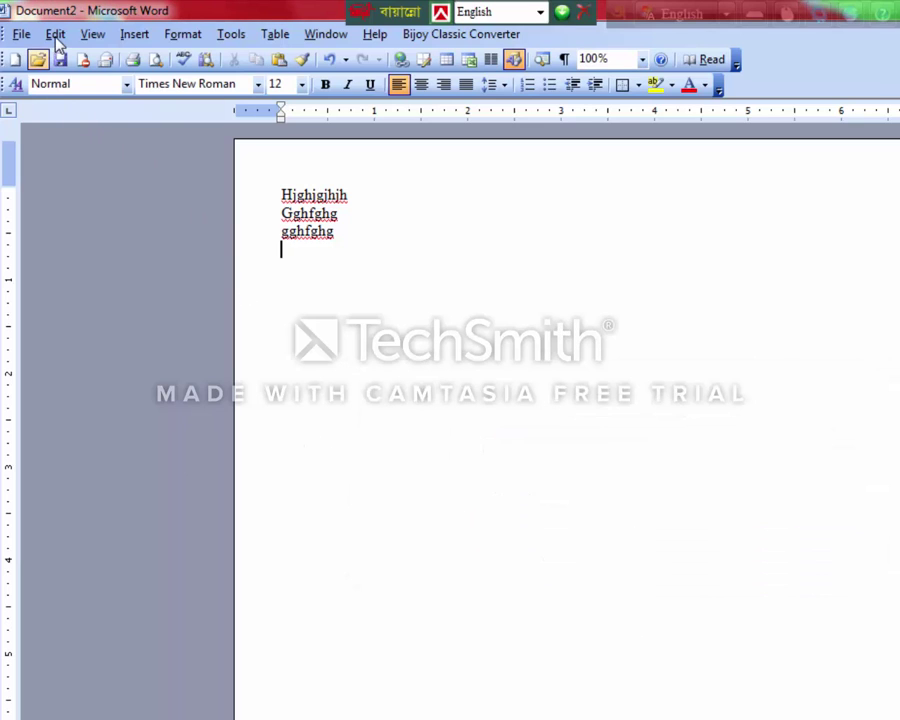
# - Clear the formatting from the text with Edit > Clear > Formats
pyautogui.click(55, 34)
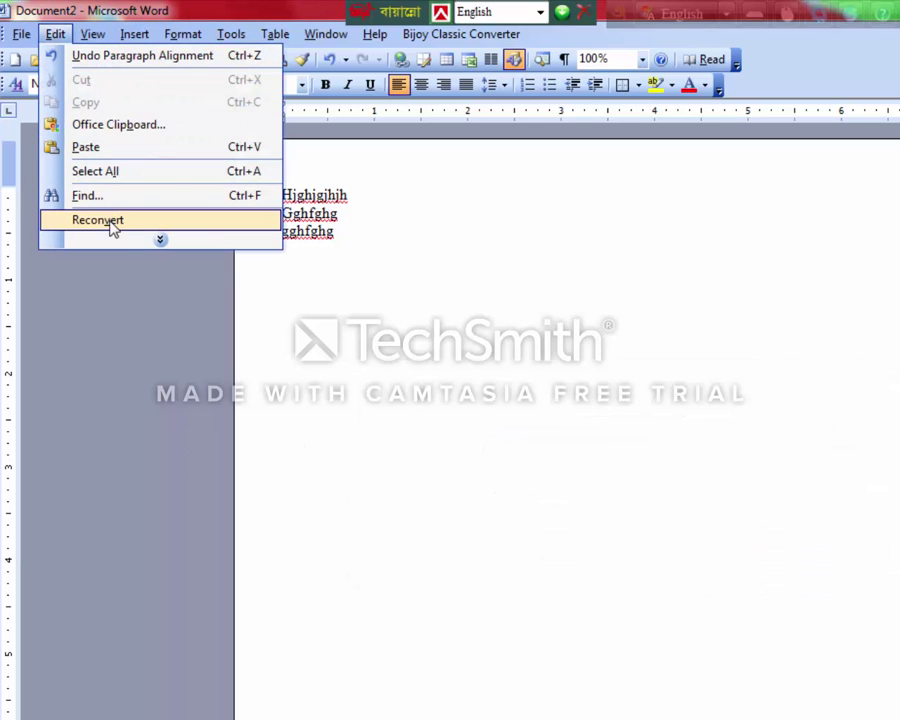
pyautogui.click(161, 245)
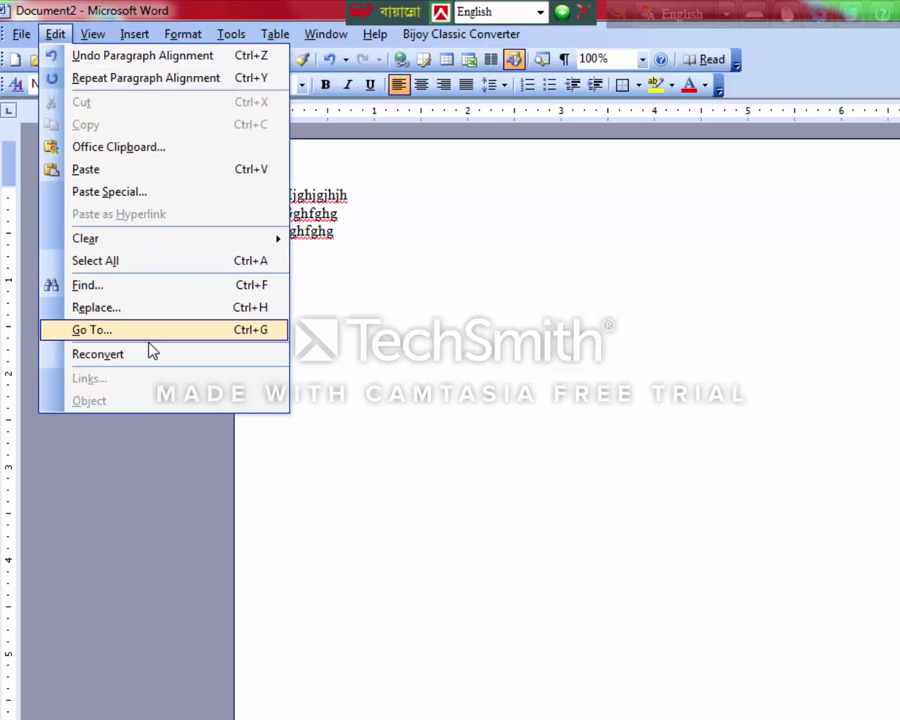
pyautogui.moveTo(141, 242)
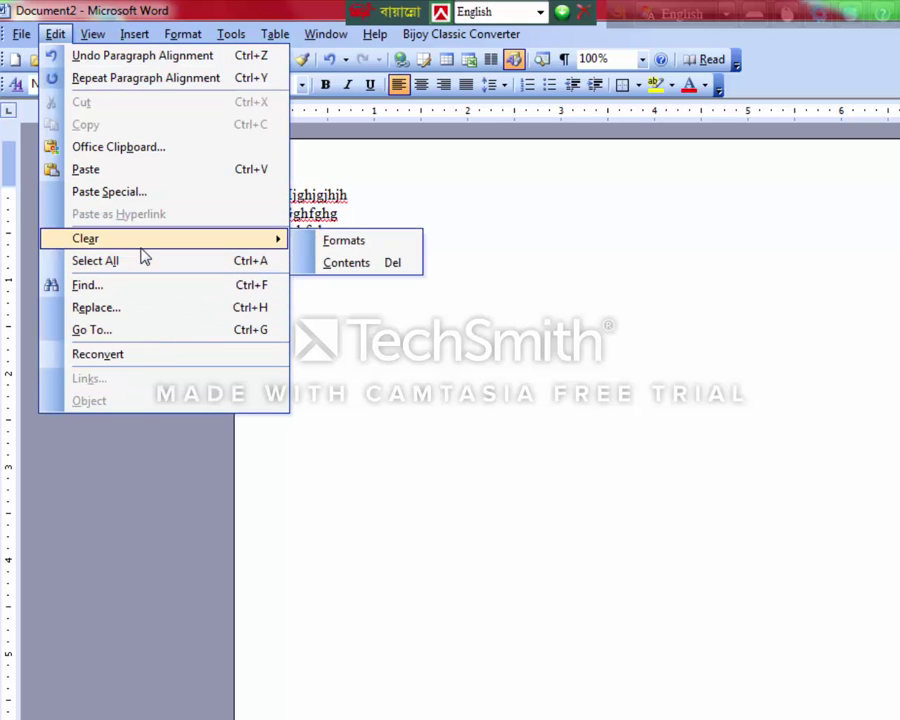
pyautogui.click(297, 247)
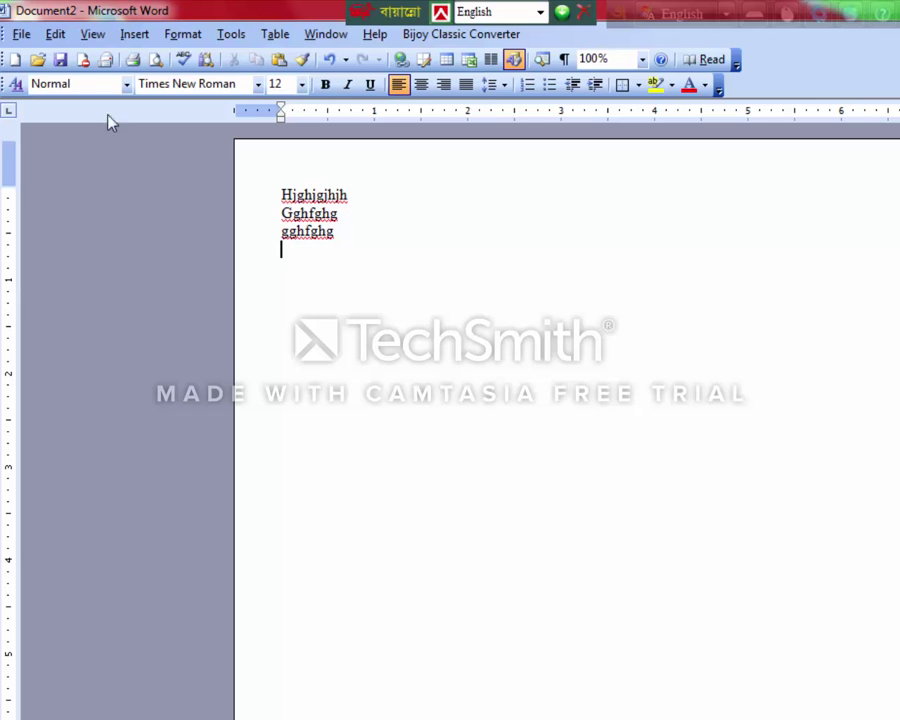
# - Bring up the Replace tab of Find and Replace from the expanded Edit menu
pyautogui.click(56, 34)
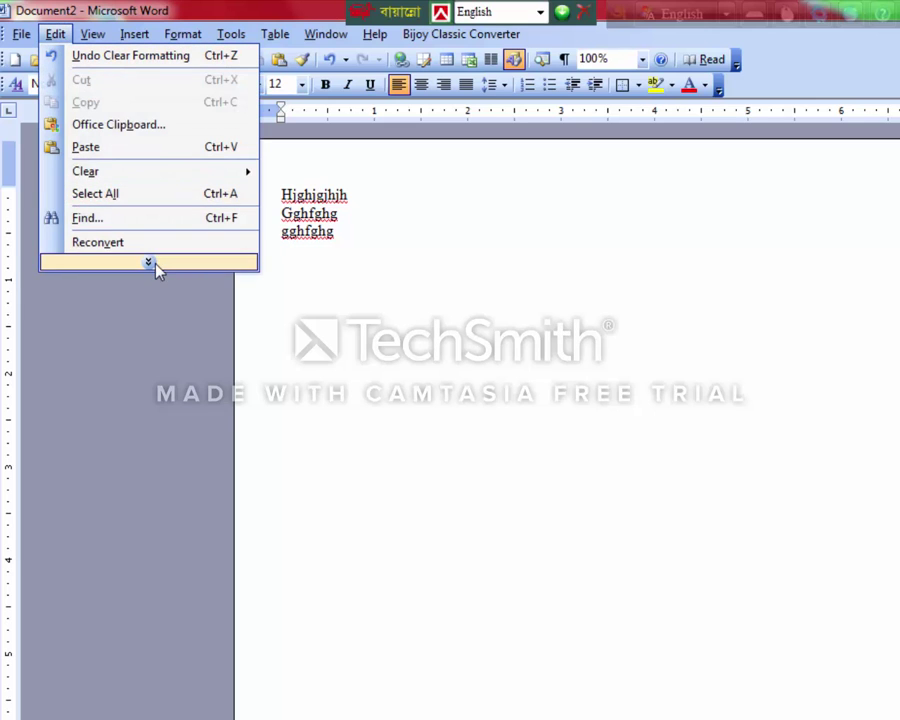
pyautogui.click(152, 265)
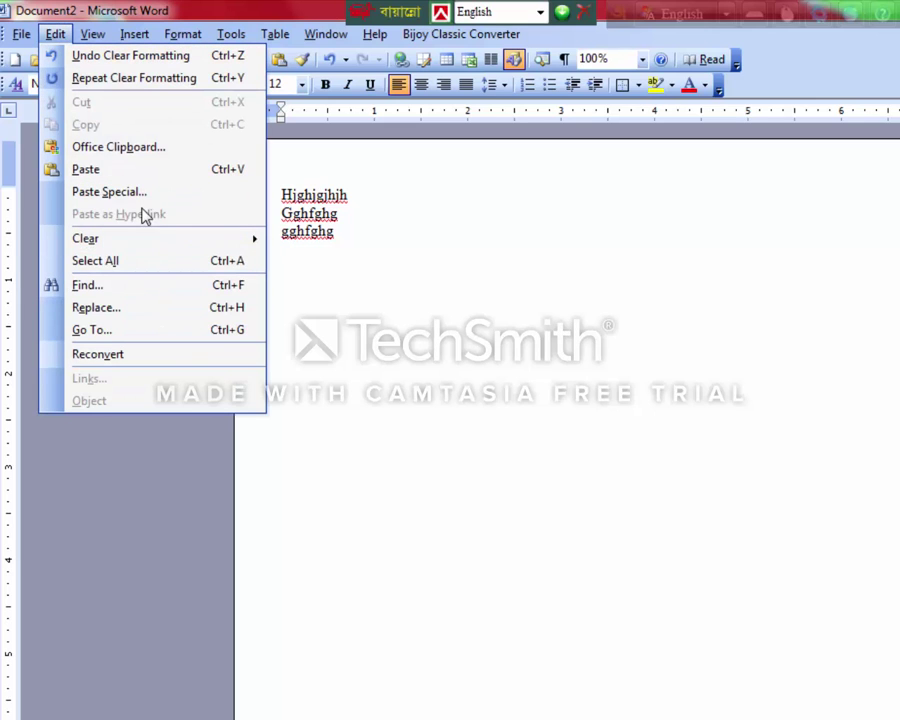
pyautogui.click(138, 318)
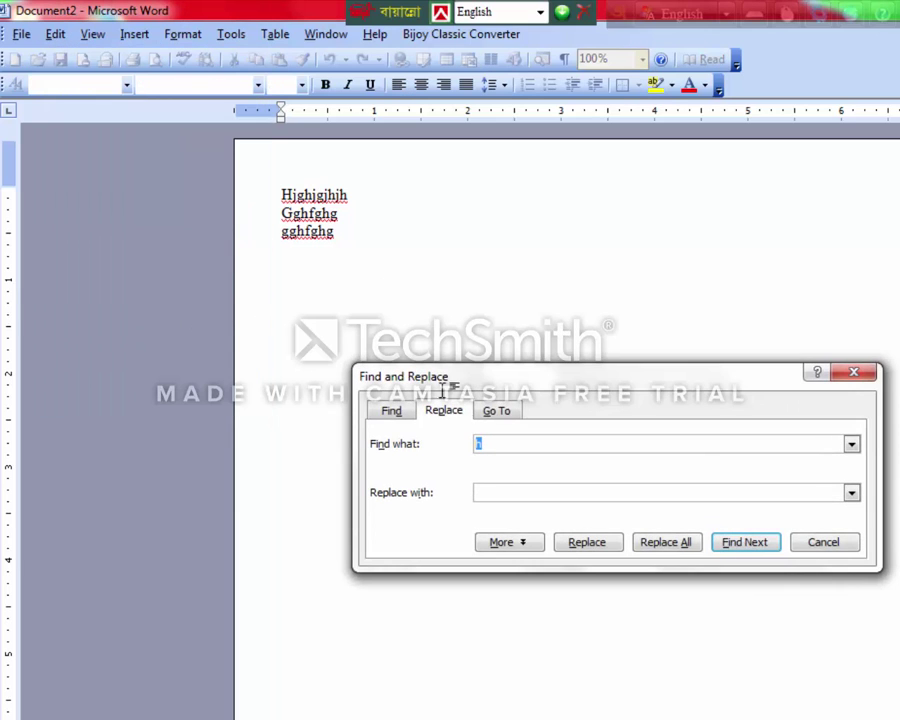
# - Enter hj as the search term, find its first occurrence, and move to the replacement field
pyautogui.moveTo(493, 385); pyautogui.dragTo(471, 336)
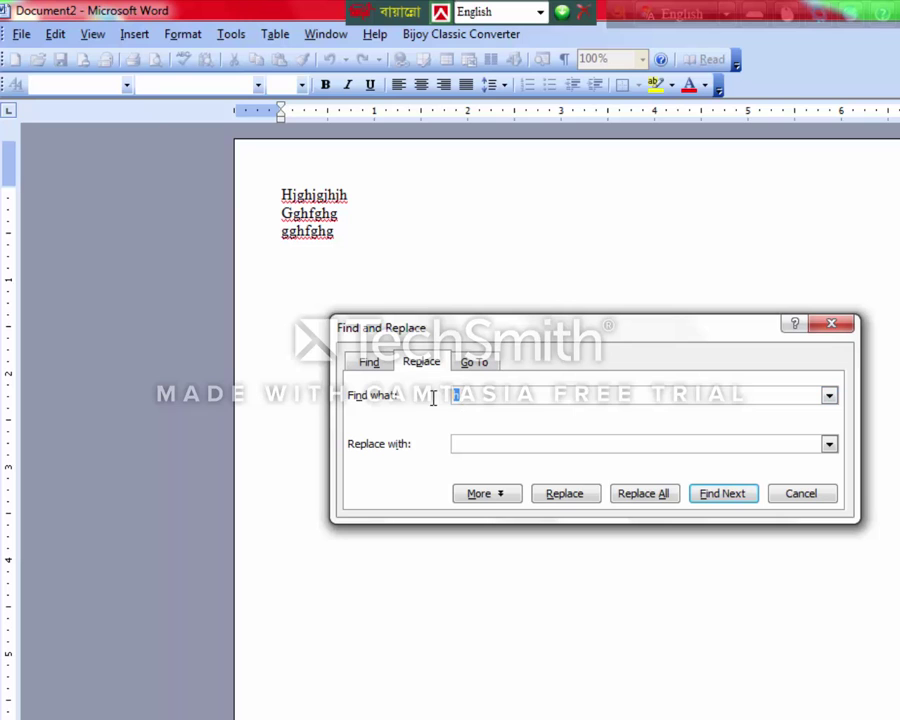
pyautogui.press('BackSpace')
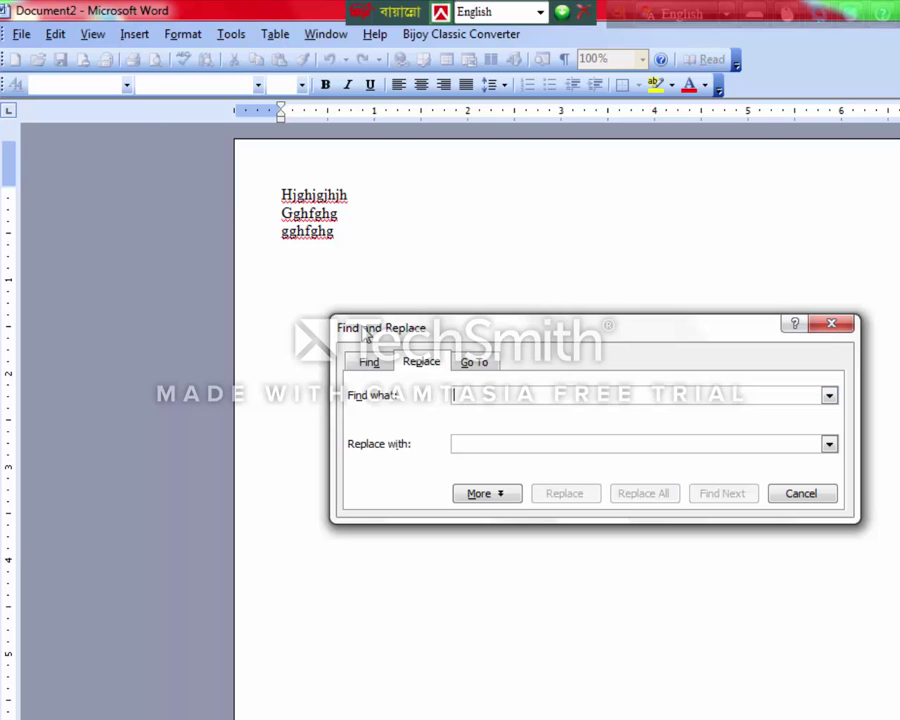
pyautogui.click(313, 195)
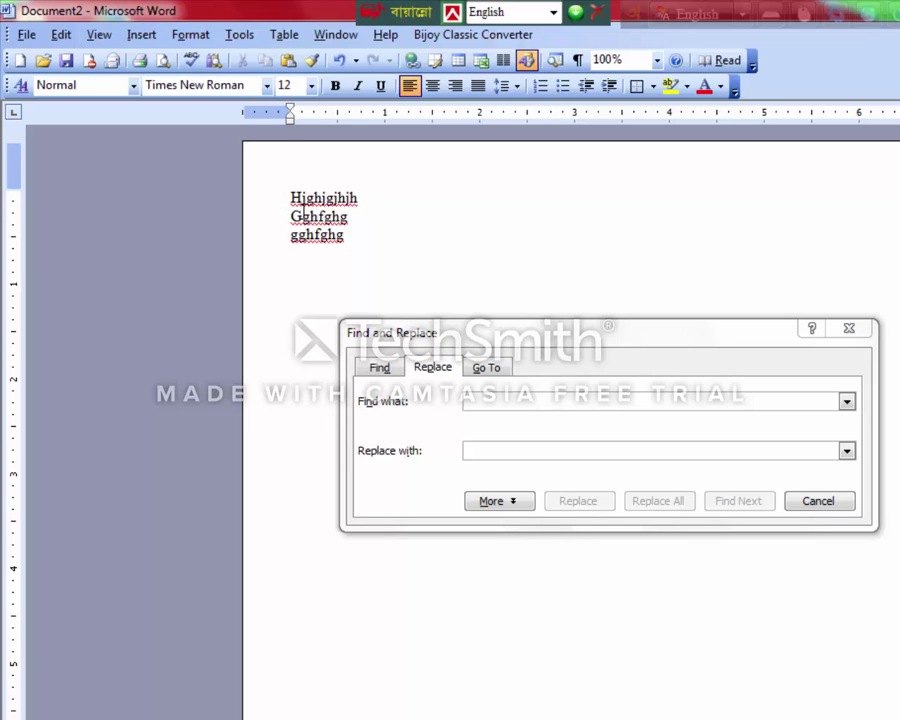
pyautogui.click(498, 402)
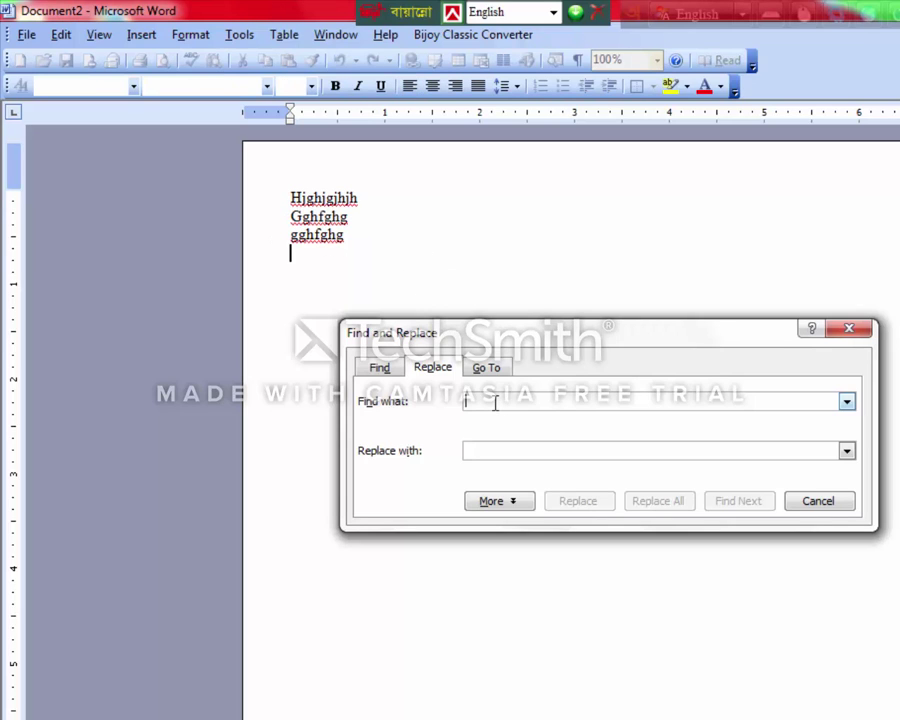
pyautogui.write('hj')
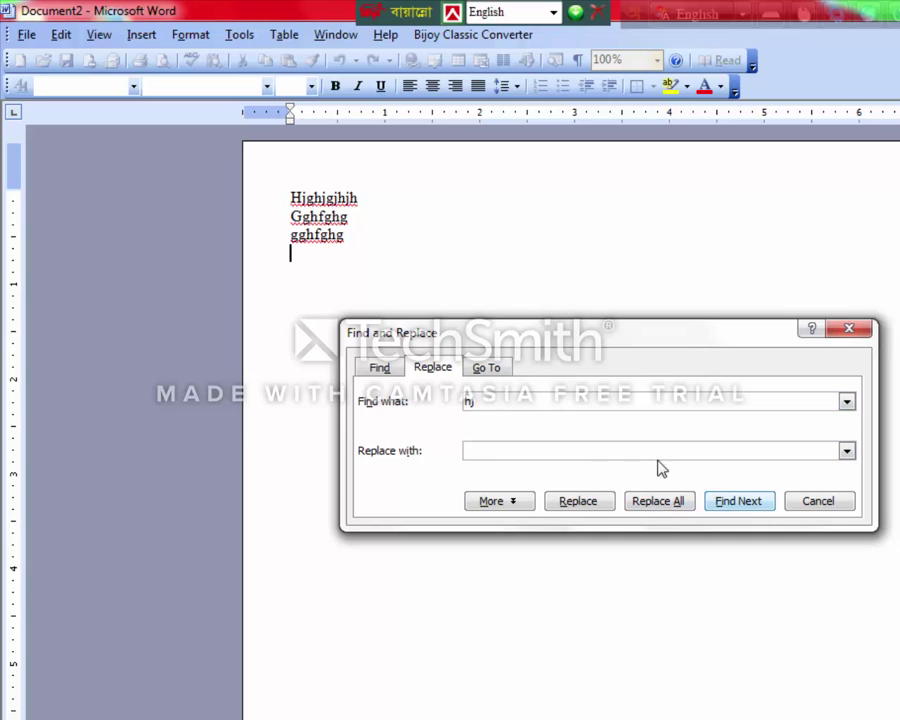
pyautogui.click(721, 508)
pyautogui.click(563, 451)
pyautogui.write('jh')
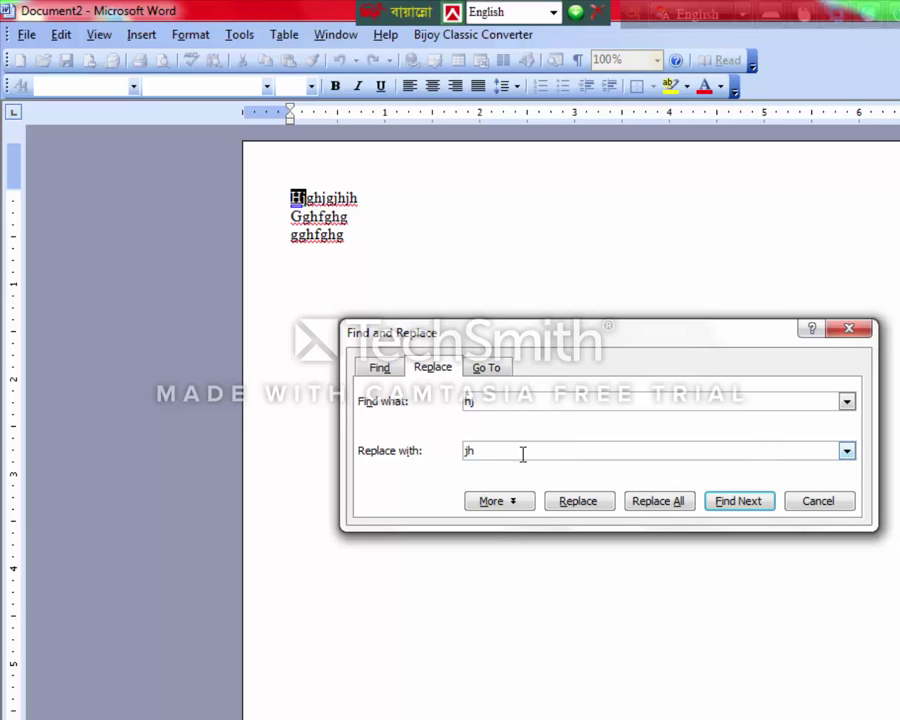
# - Replace all three hj occurrences with jh and close the Replace dialog
pyautogui.click(655, 510)
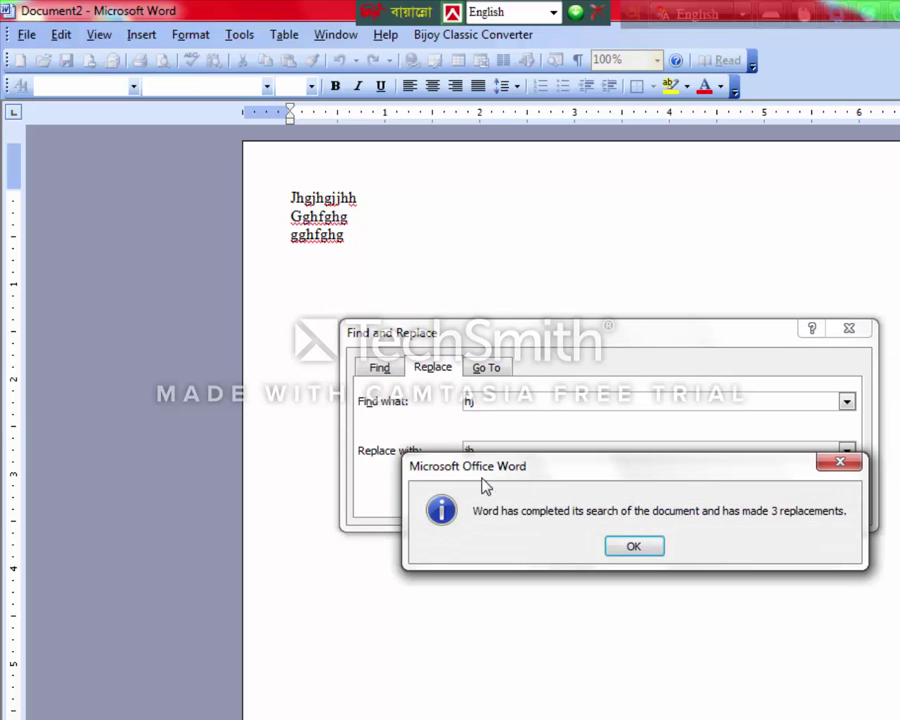
pyautogui.click(634, 548)
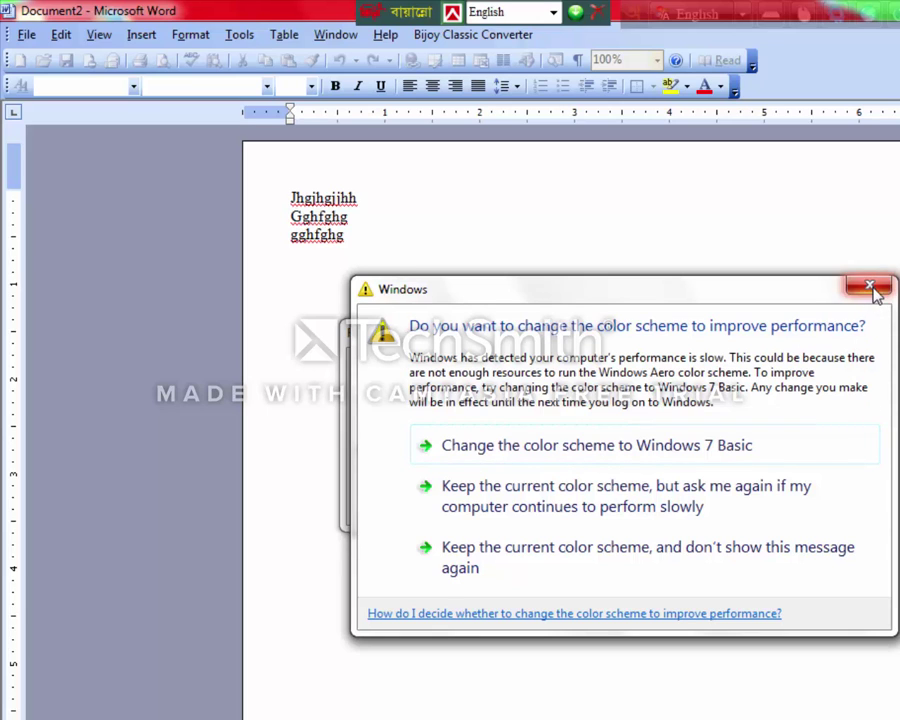
pyautogui.click(872, 290)
pyautogui.click(860, 330)
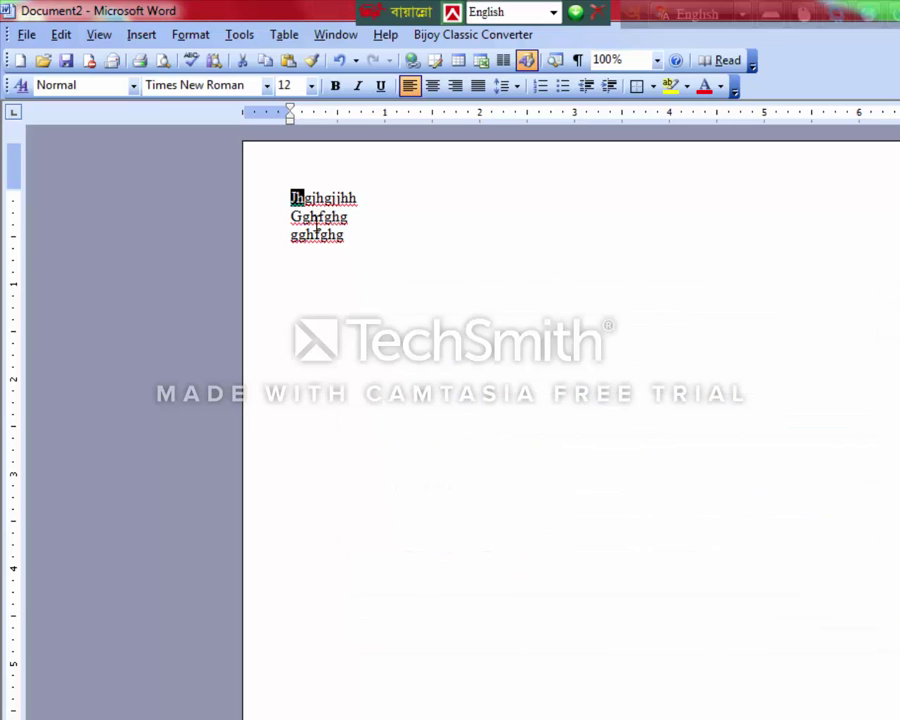
# - Expand the full Edit menu, dismiss it, then select and deselect the three text lines
pyautogui.click(61, 36)
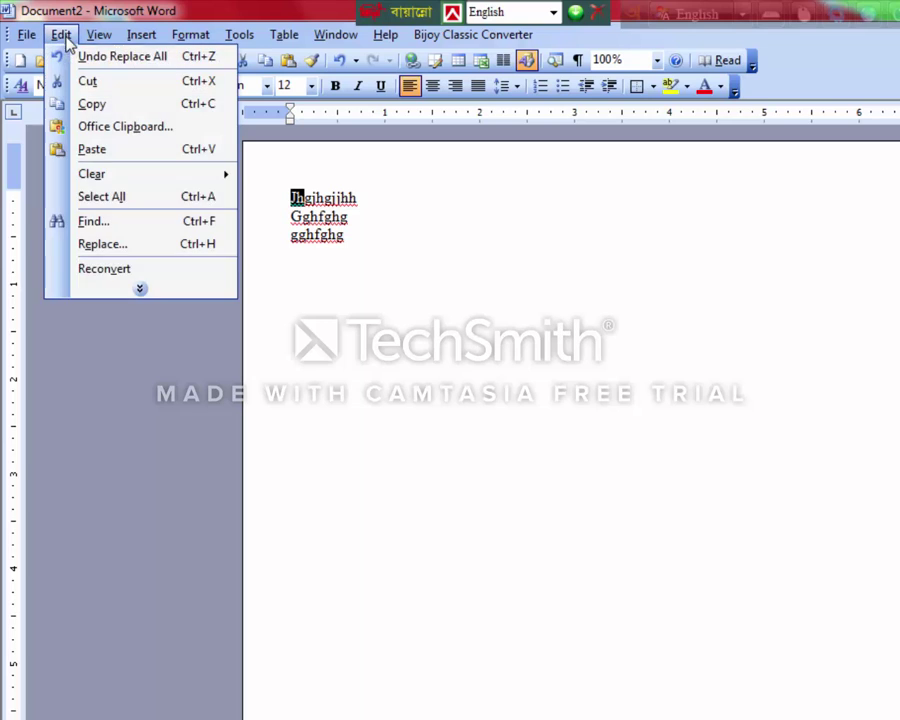
pyautogui.click(157, 292)
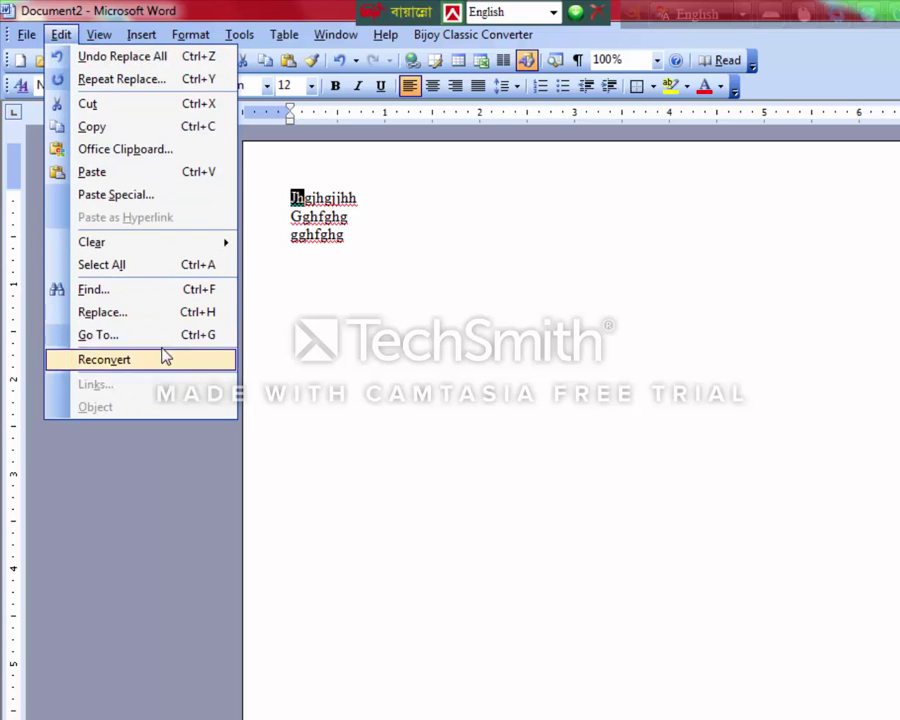
pyautogui.click(280, 335)
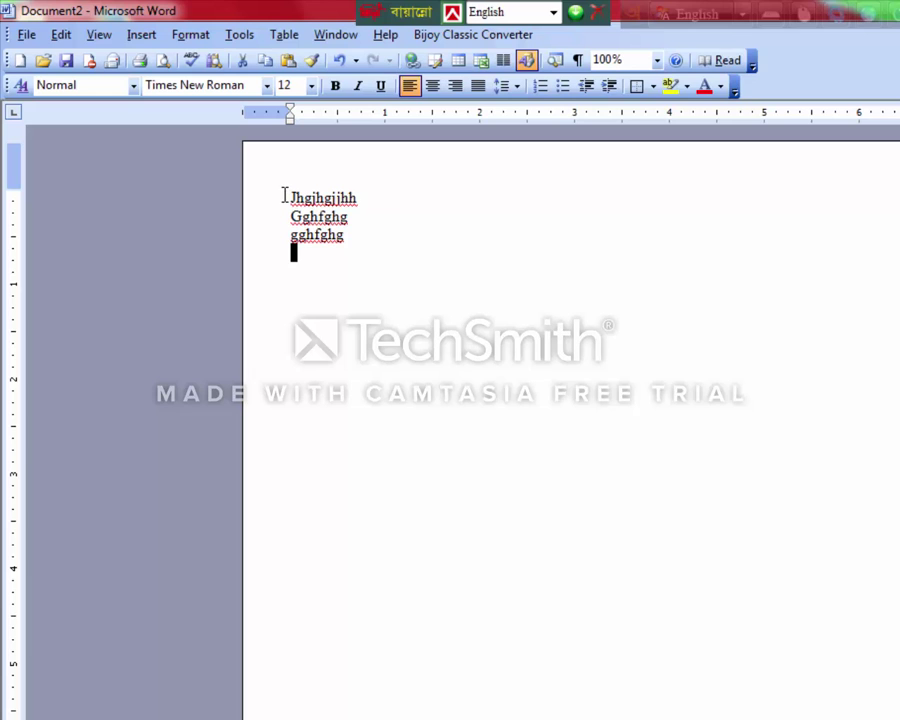
pyautogui.moveTo(284, 195); pyautogui.dragTo(366, 257)
pyautogui.click(352, 258)
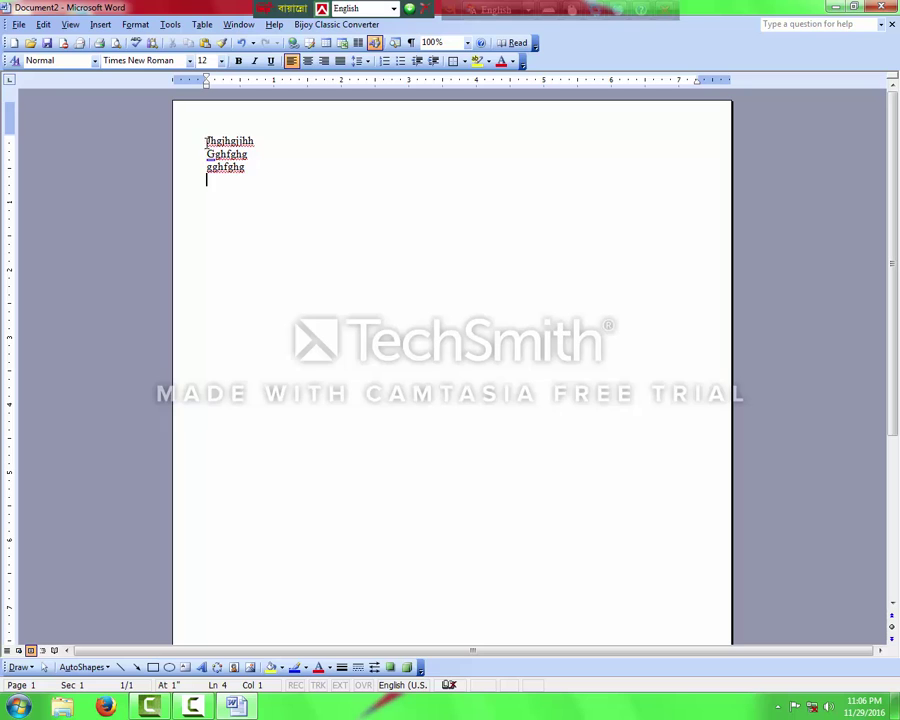
# - Close Word without saving changes to Document2
pyautogui.hotkey('alt', 'F4')
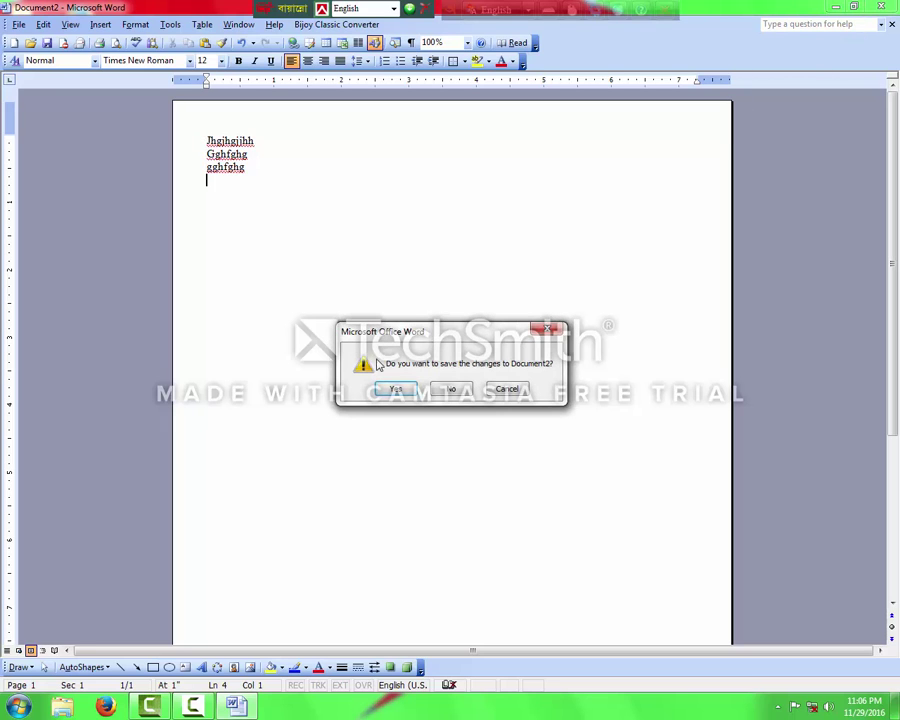
pyautogui.click(436, 392)
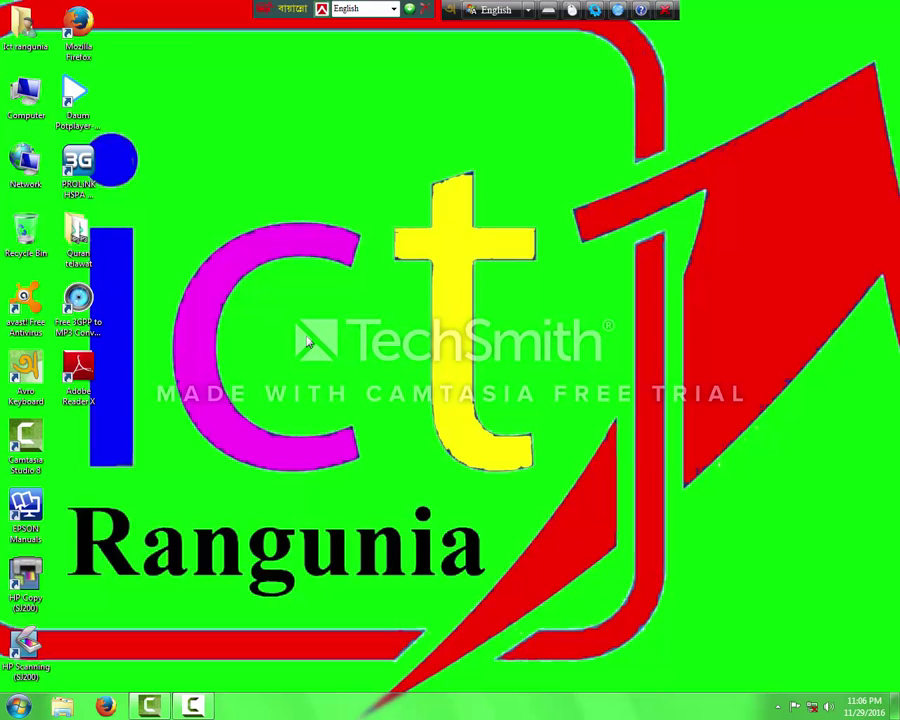
pyautogui.click(193, 707)
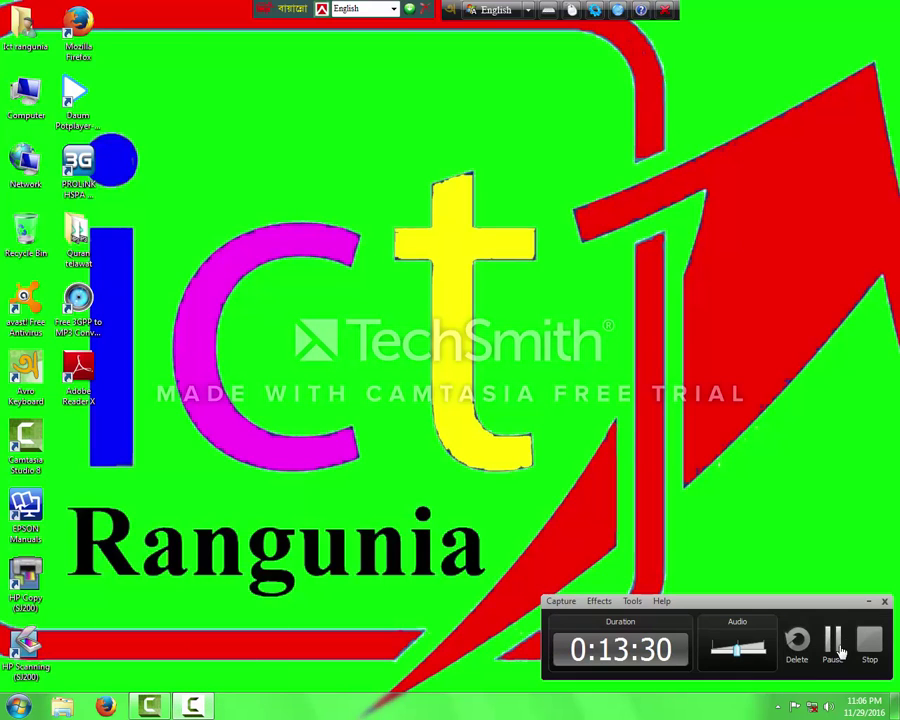